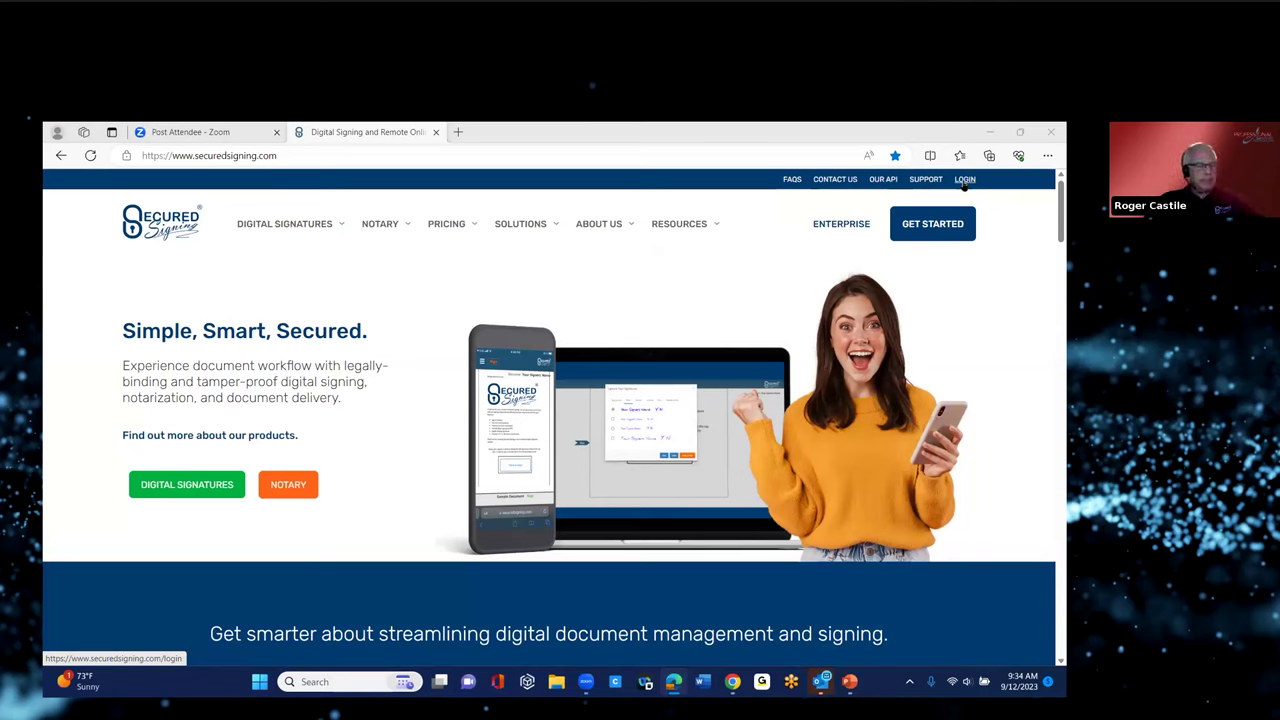
Log in to the Secured Signing account with the account e-mail and password.
{"action": "left_click", "coordinate": [964, 182]}
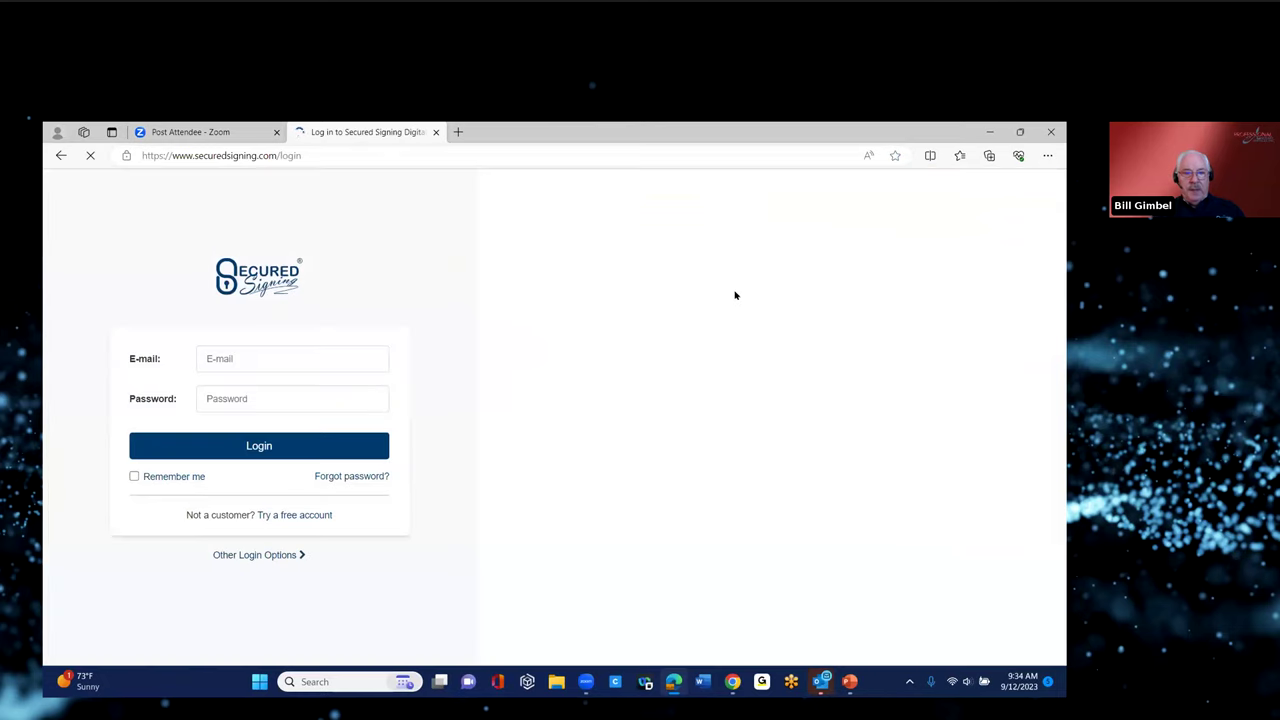
{"action": "left_click", "coordinate": [274, 452]}
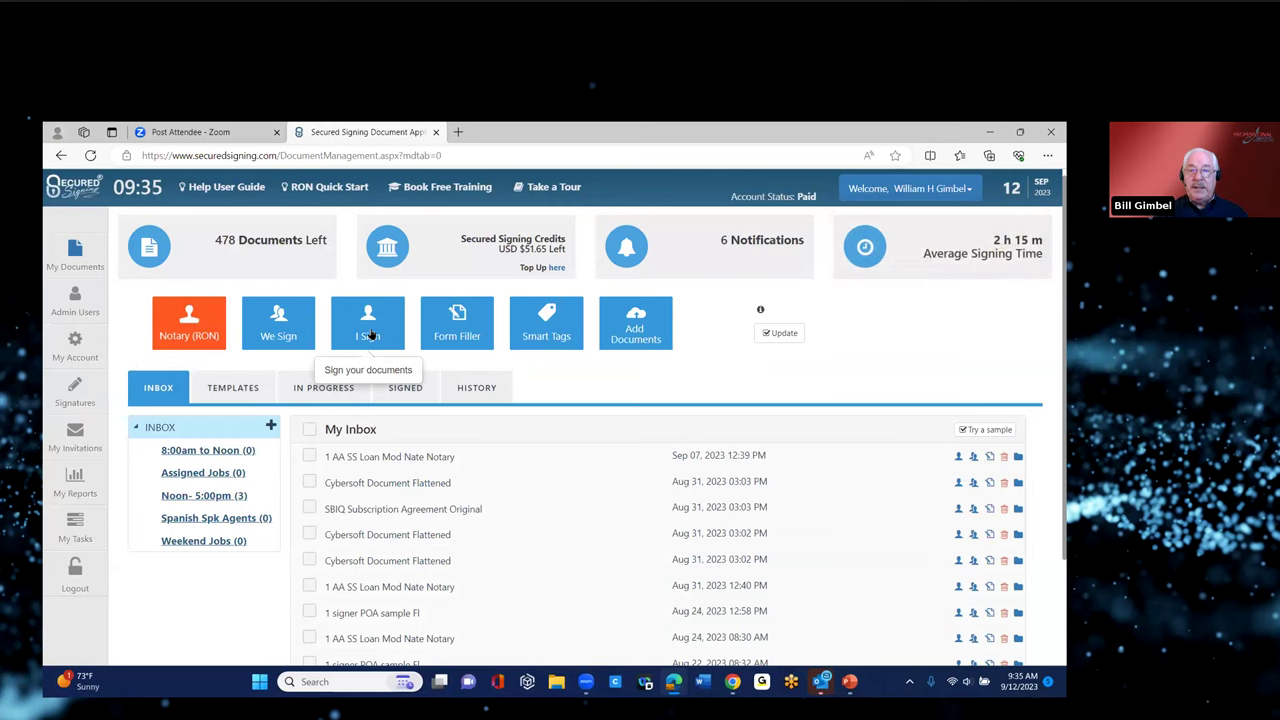
Start a We Sign request and upload Marcy POA Demo.pdf, found by sorting files by date modified.
{"action": "left_click", "coordinate": [276, 336]}
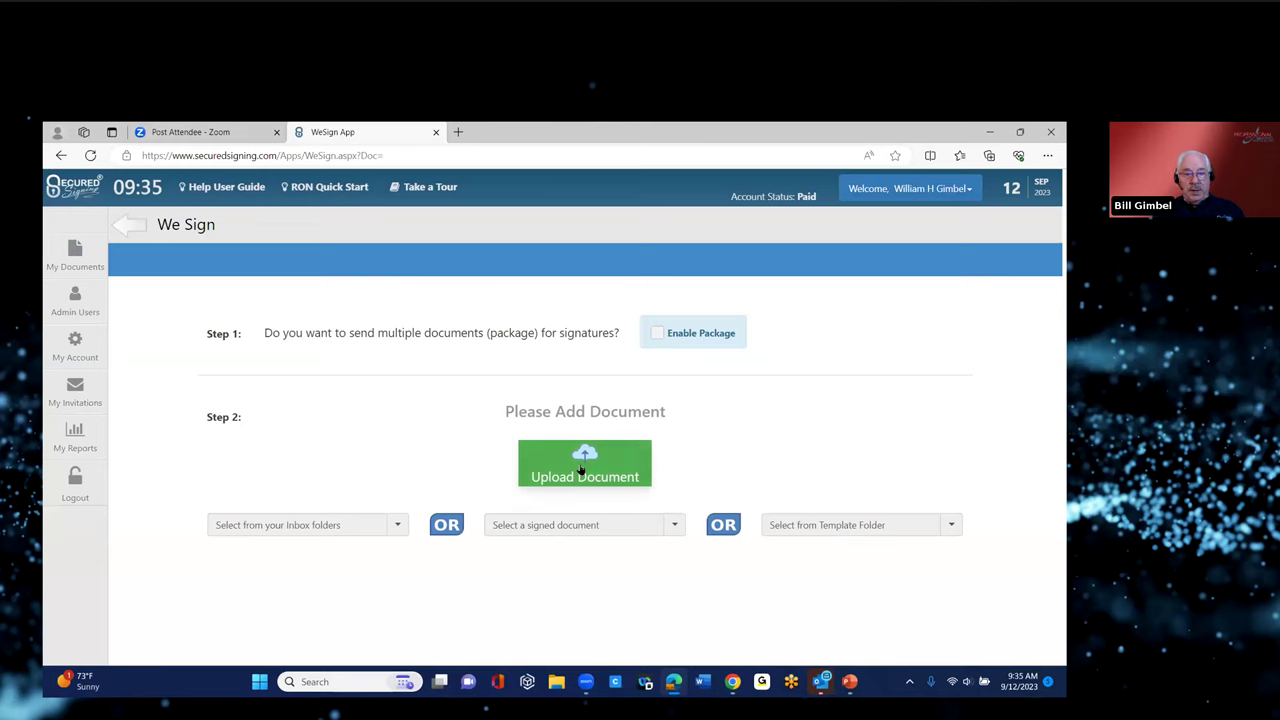
{"action": "left_click", "coordinate": [581, 470]}
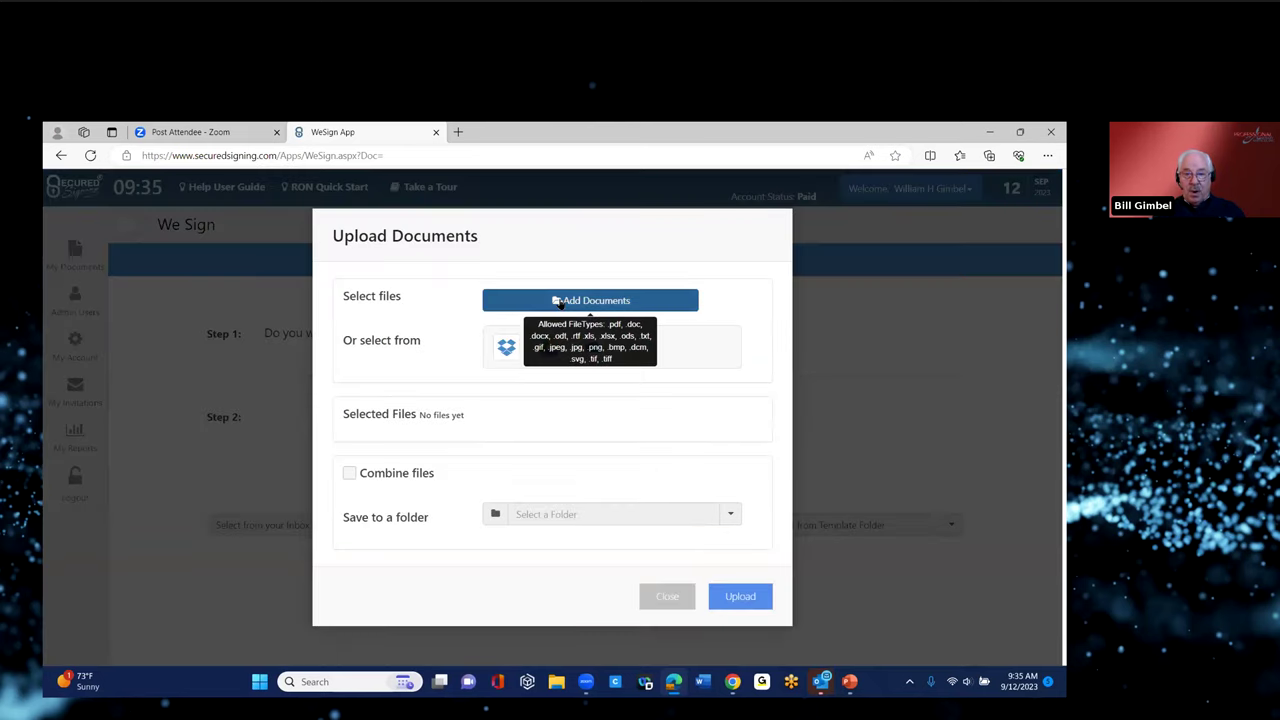
{"action": "left_click", "coordinate": [557, 300]}
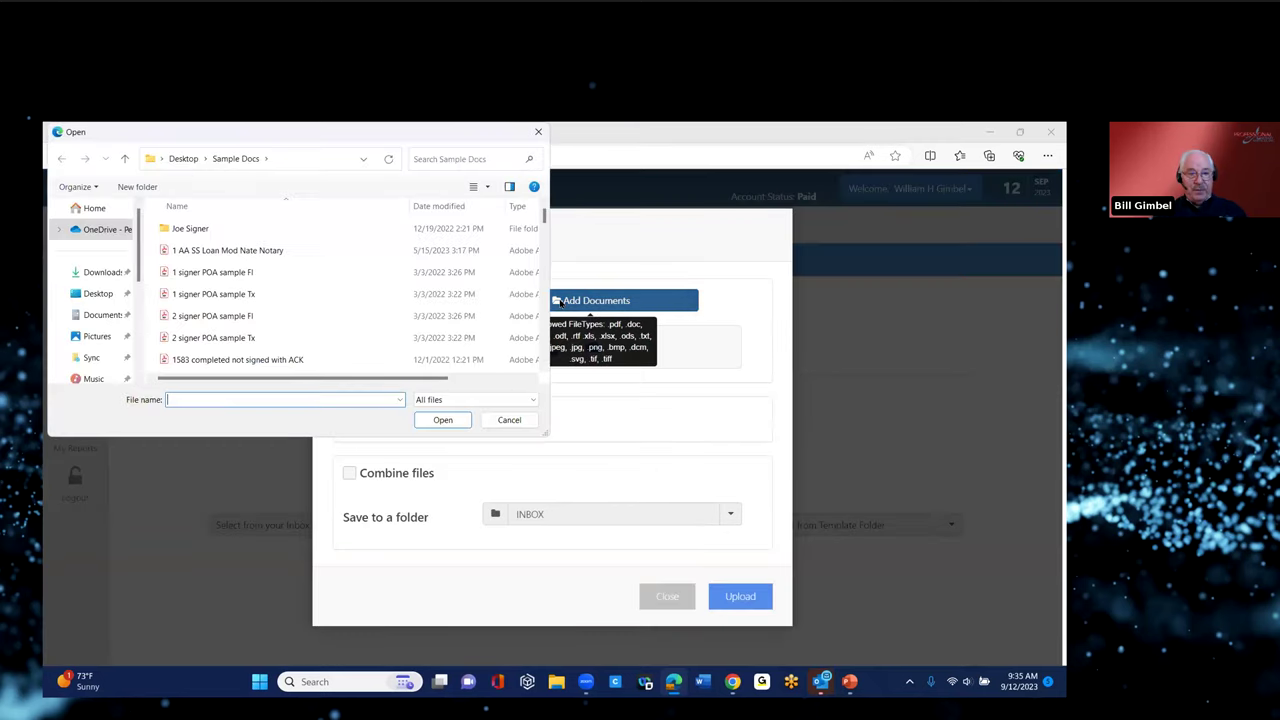
{"action": "left_click_drag", "start_coordinate": [543, 214], "coordinate": [555, 298]}
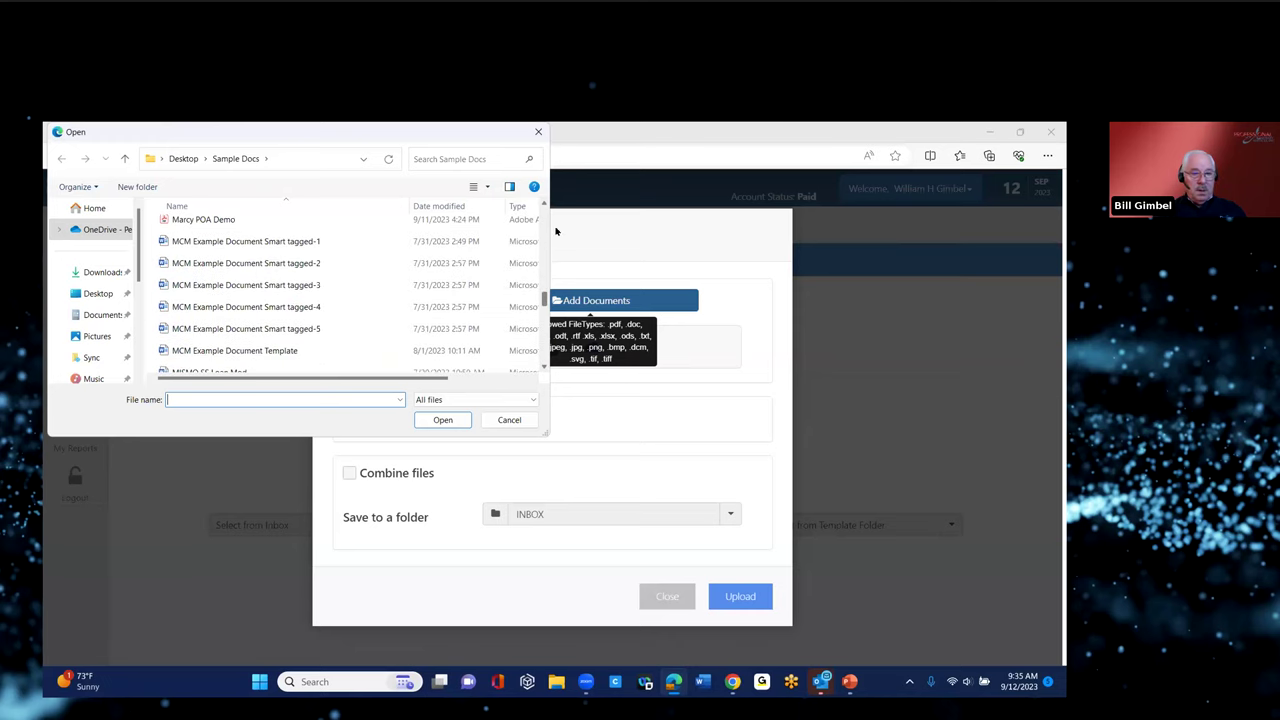
{"action": "left_click_drag", "start_coordinate": [556, 231], "coordinate": [549, 208]}
{"action": "left_click", "coordinate": [443, 206]}
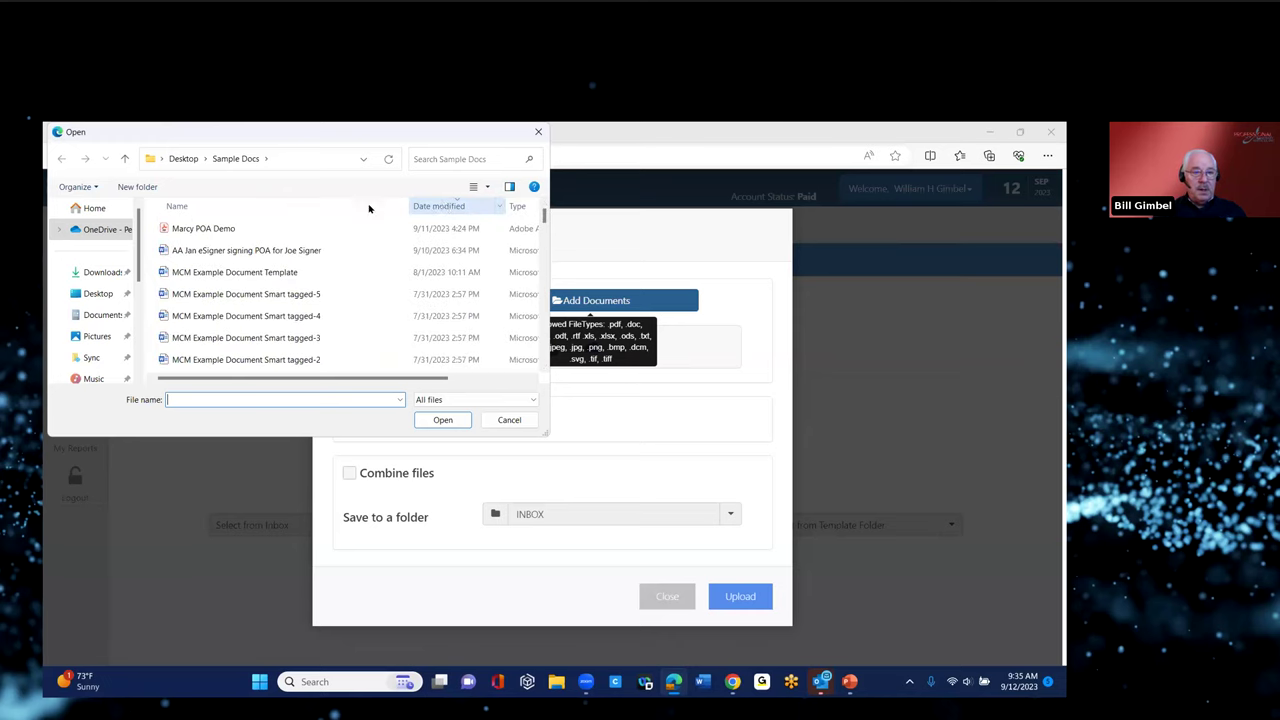
{"action": "double_click", "coordinate": [220, 231]}
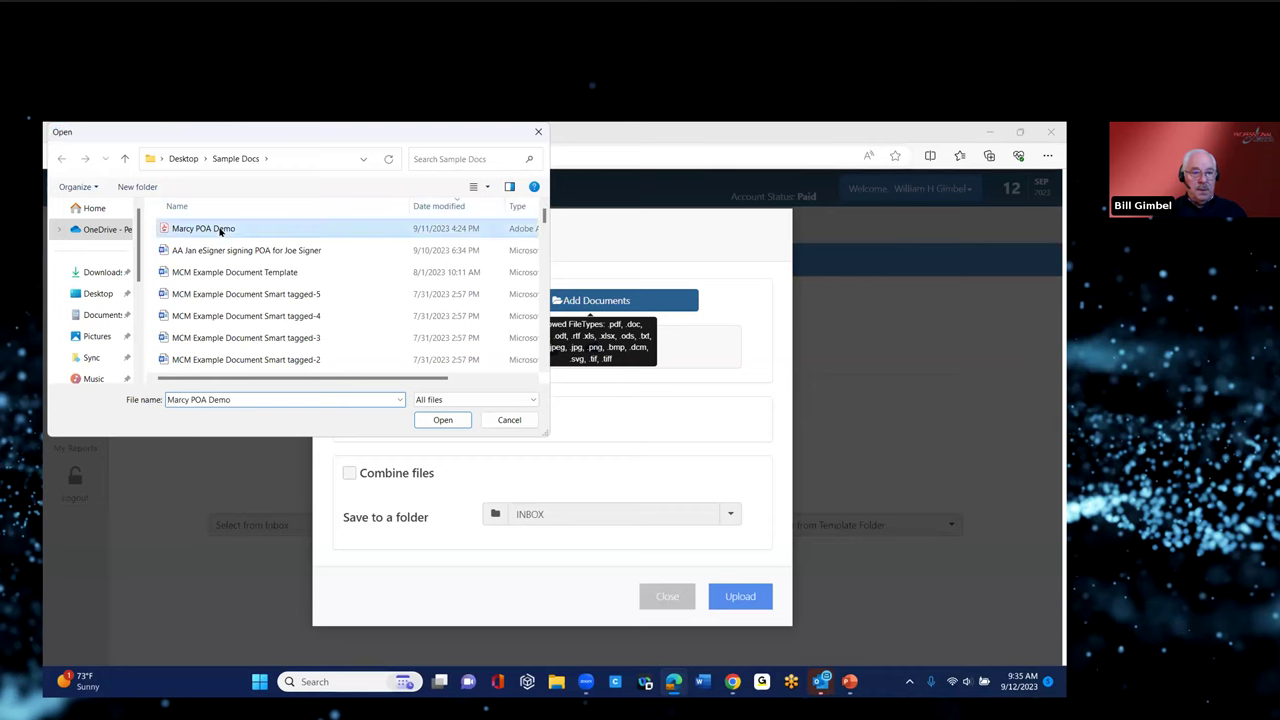
{"action": "left_click", "coordinate": [742, 612]}
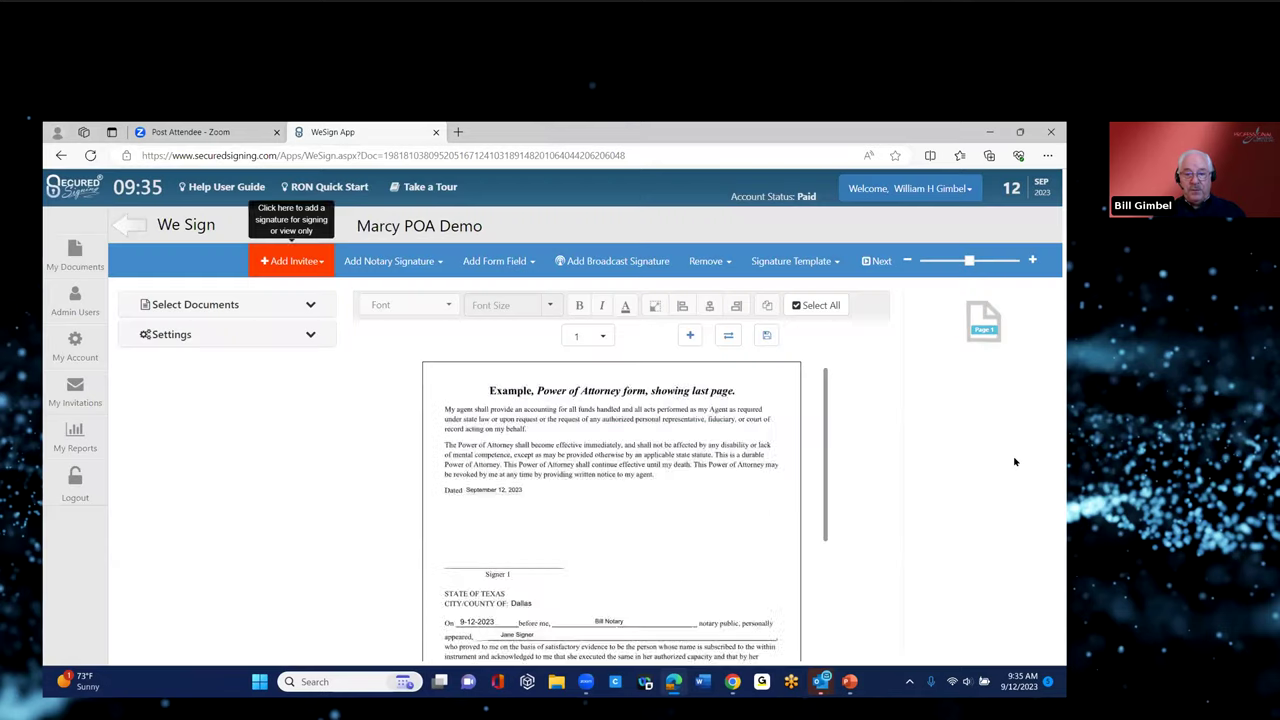
Add a signature invitee, filling in the saved contact's e-mail and name.
{"action": "left_click", "coordinate": [305, 264]}
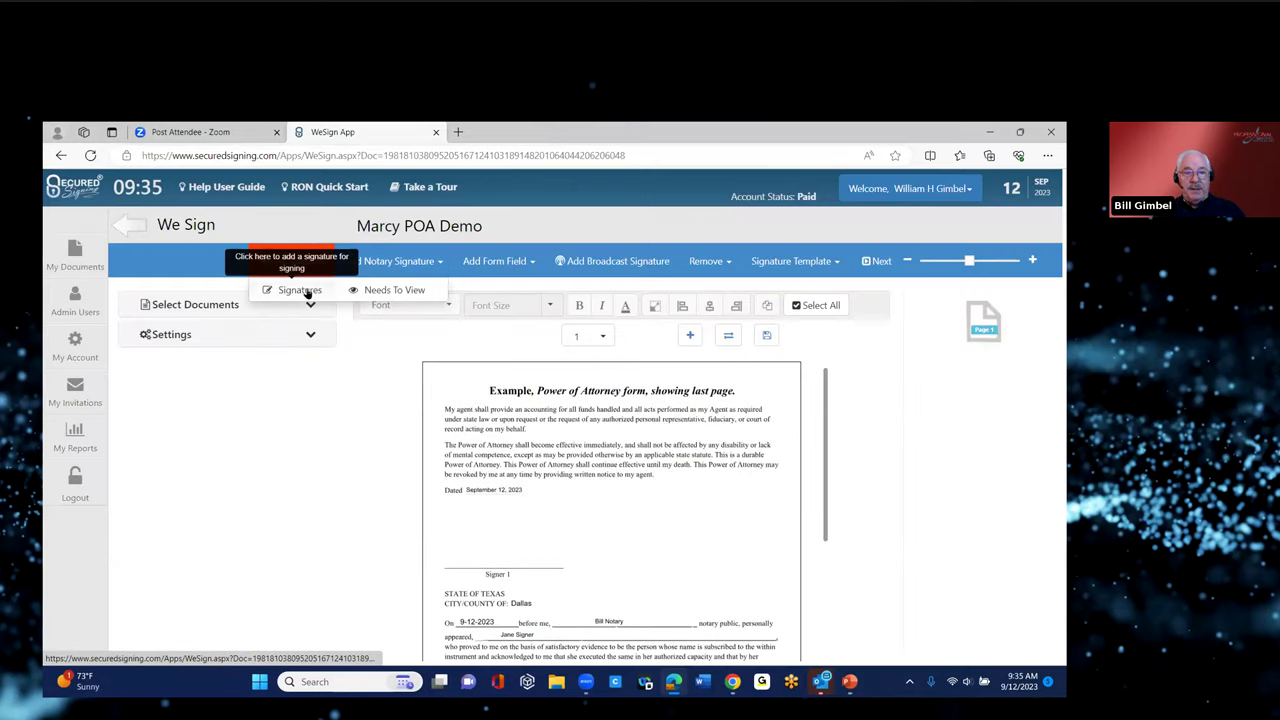
{"action": "left_click", "coordinate": [299, 289]}
{"action": "left_click", "coordinate": [424, 326]}
{"action": "type", "text": "bg1"}
{"action": "key", "text": "BackSpace"}
{"action": "type", "text": "2"}
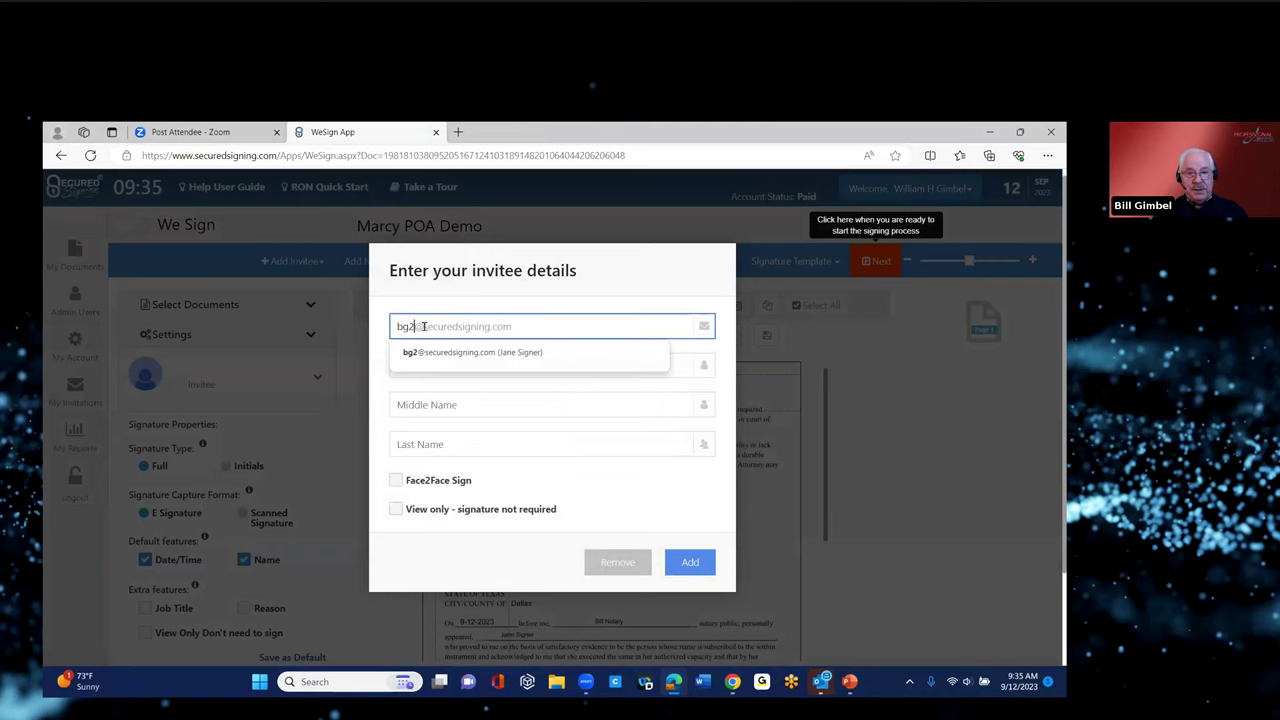
{"action": "right_click", "coordinate": [440, 352]}
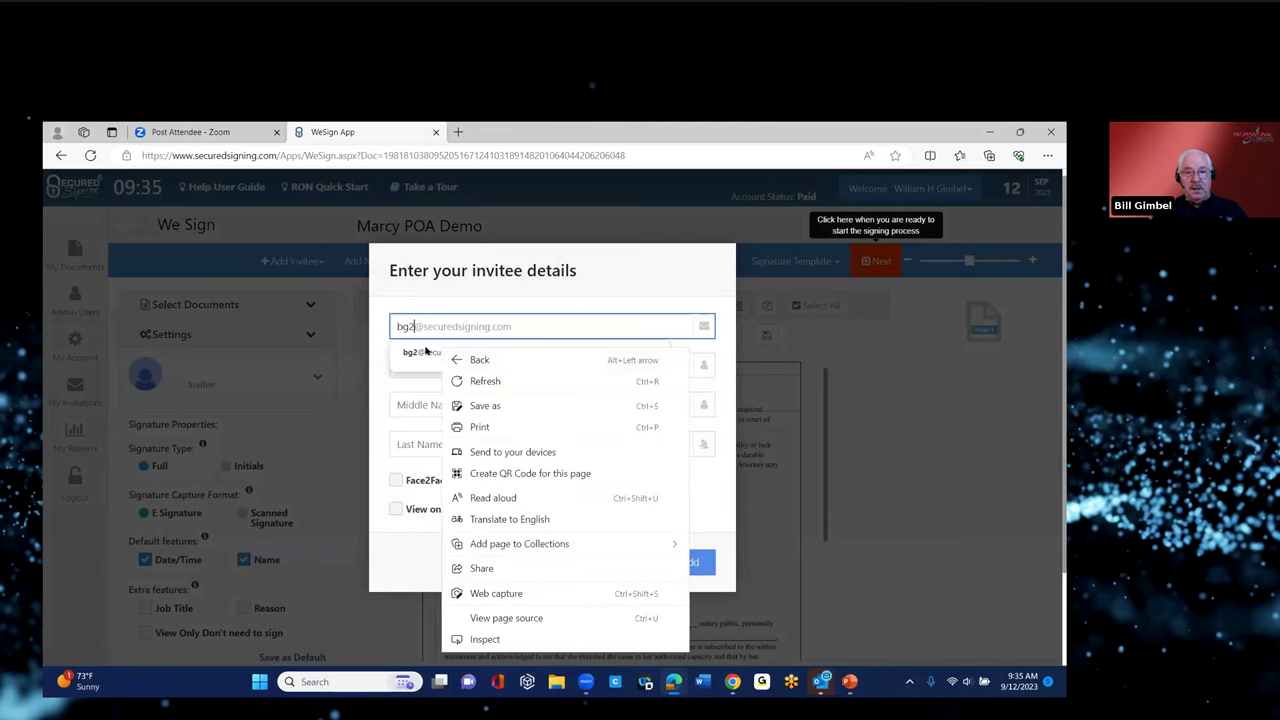
{"action": "left_click", "coordinate": [424, 351]}
{"action": "left_click", "coordinate": [421, 353]}
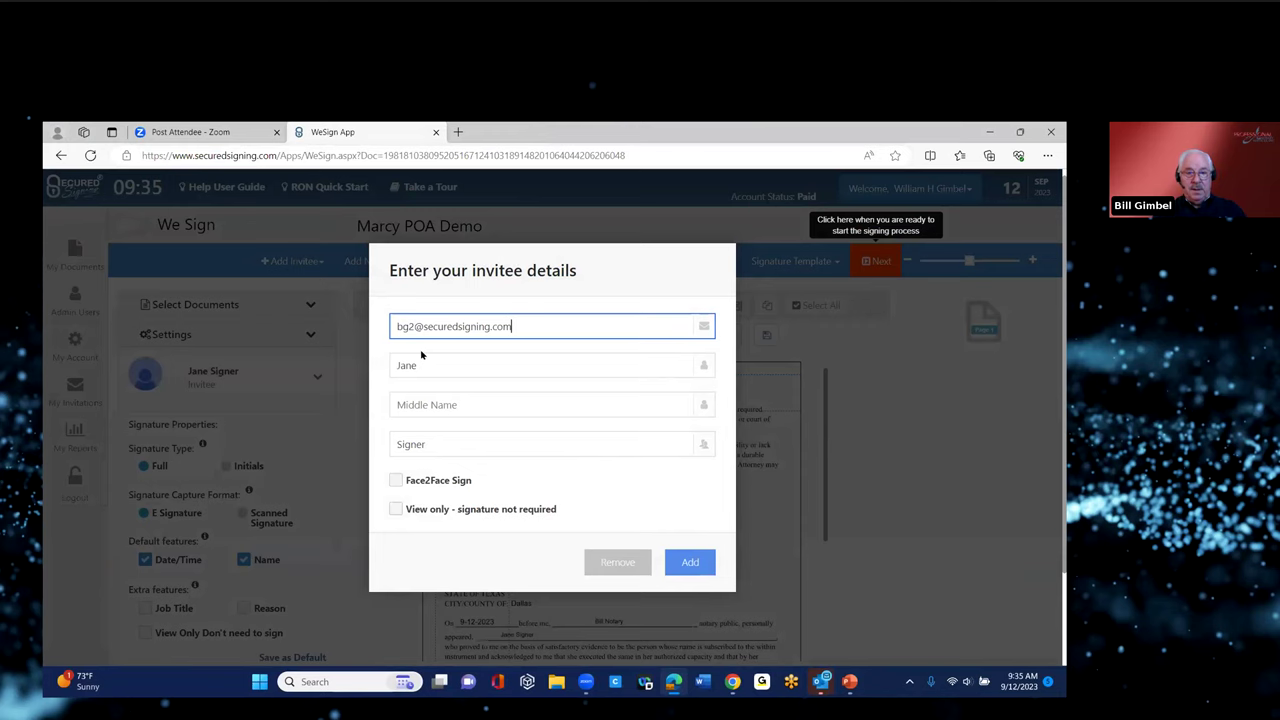
Make the invitee a Face2Face signer and place their signature field on the Signer 1 line.
{"action": "left_click", "coordinate": [397, 481]}
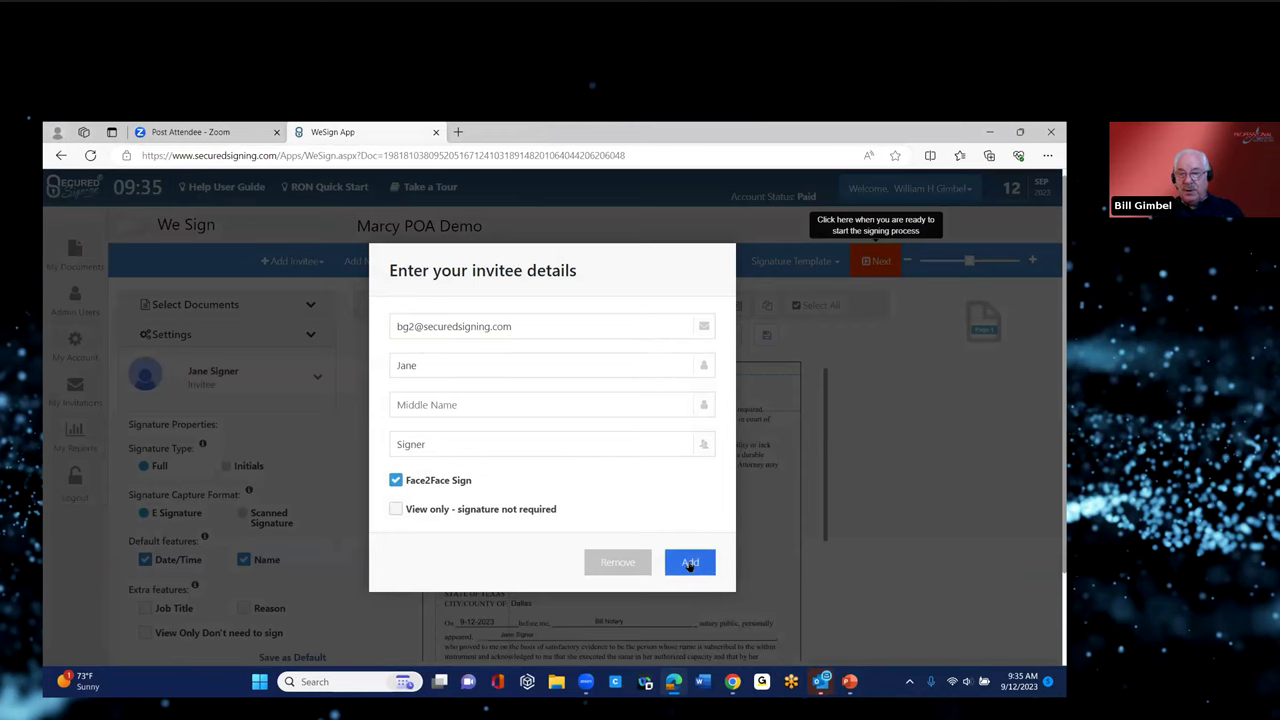
{"action": "left_click", "coordinate": [690, 563]}
{"action": "left_click_drag", "start_coordinate": [474, 400], "coordinate": [496, 548]}
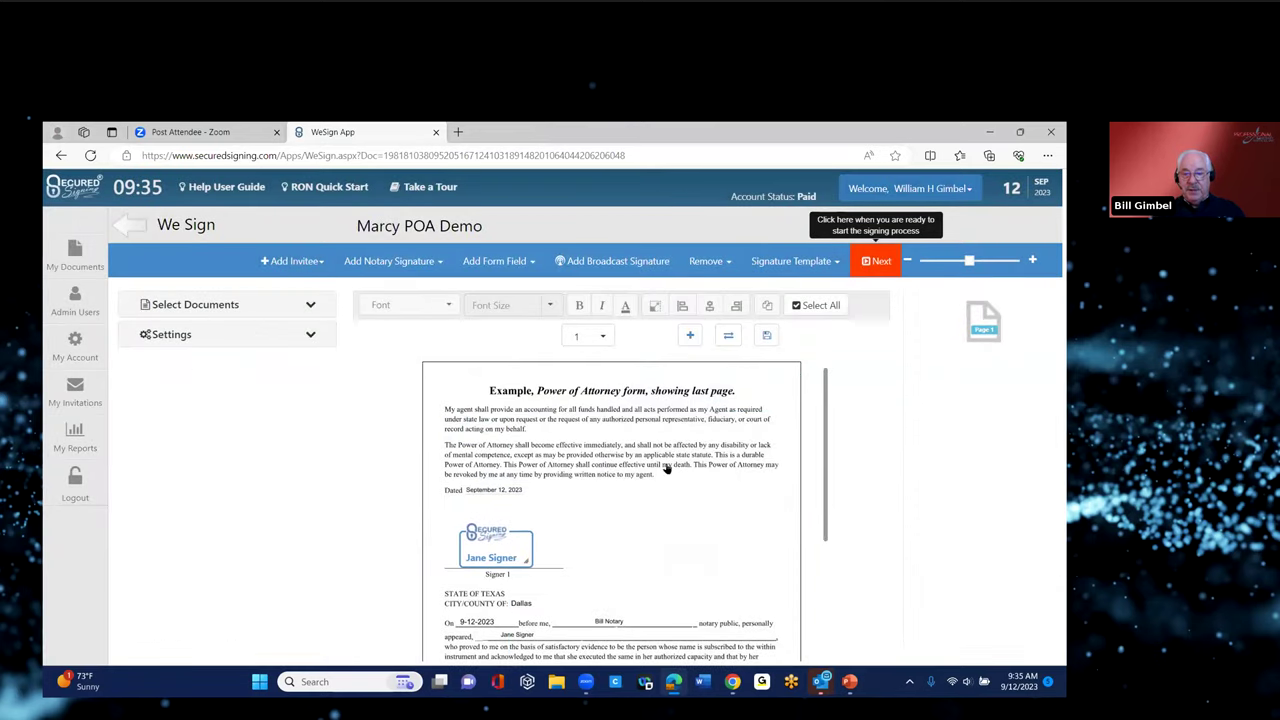
Add a notary stamp and place it on the Seal line.
{"action": "scroll", "coordinate": [832, 498], "scroll_direction": "down", "scroll_amount": 3}
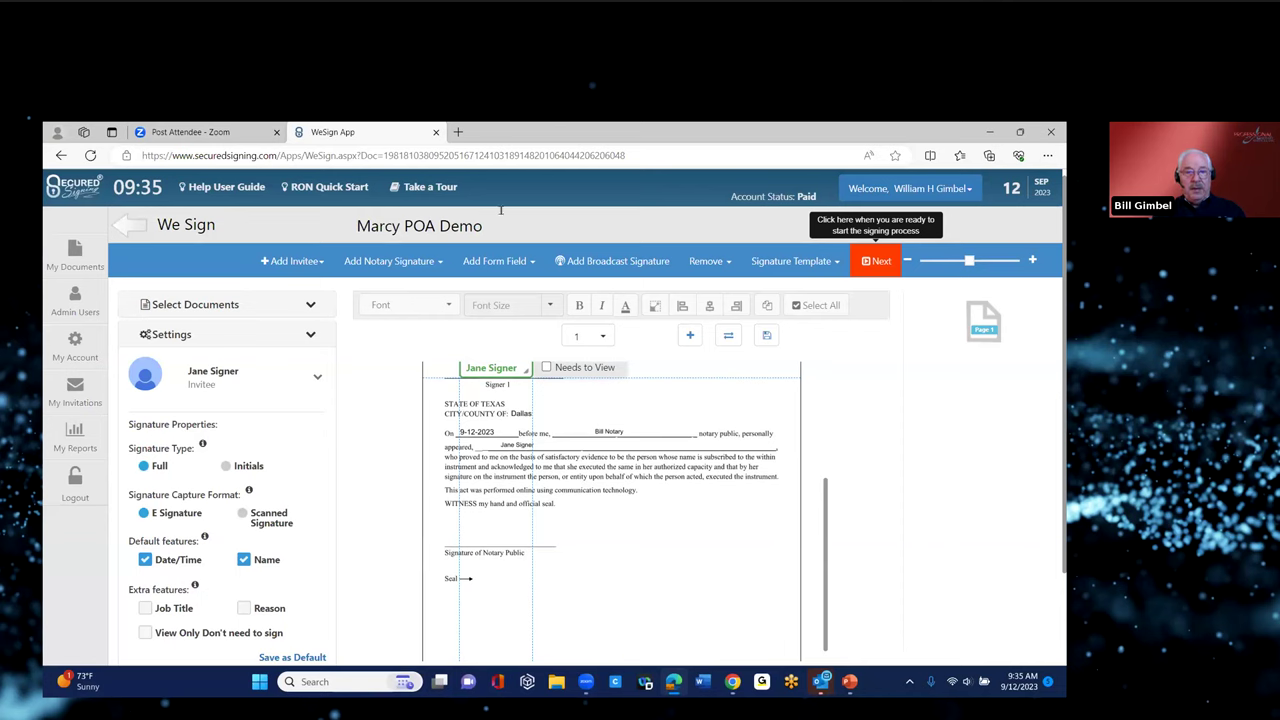
{"action": "left_click", "coordinate": [435, 262]}
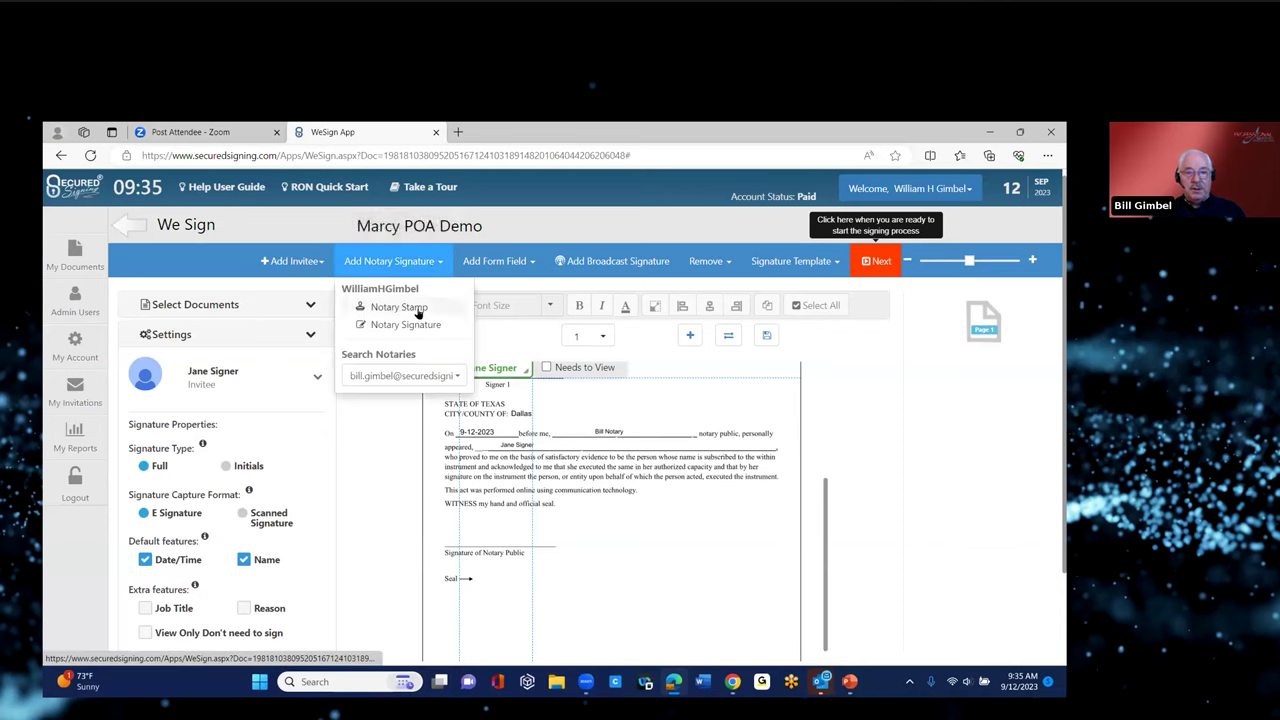
{"action": "left_click", "coordinate": [418, 306]}
{"action": "left_click_drag", "start_coordinate": [474, 401], "coordinate": [517, 604]}
Place the notary signature on the Signature of Notary Public line with Name and Date required.
{"action": "left_click", "coordinate": [435, 261]}
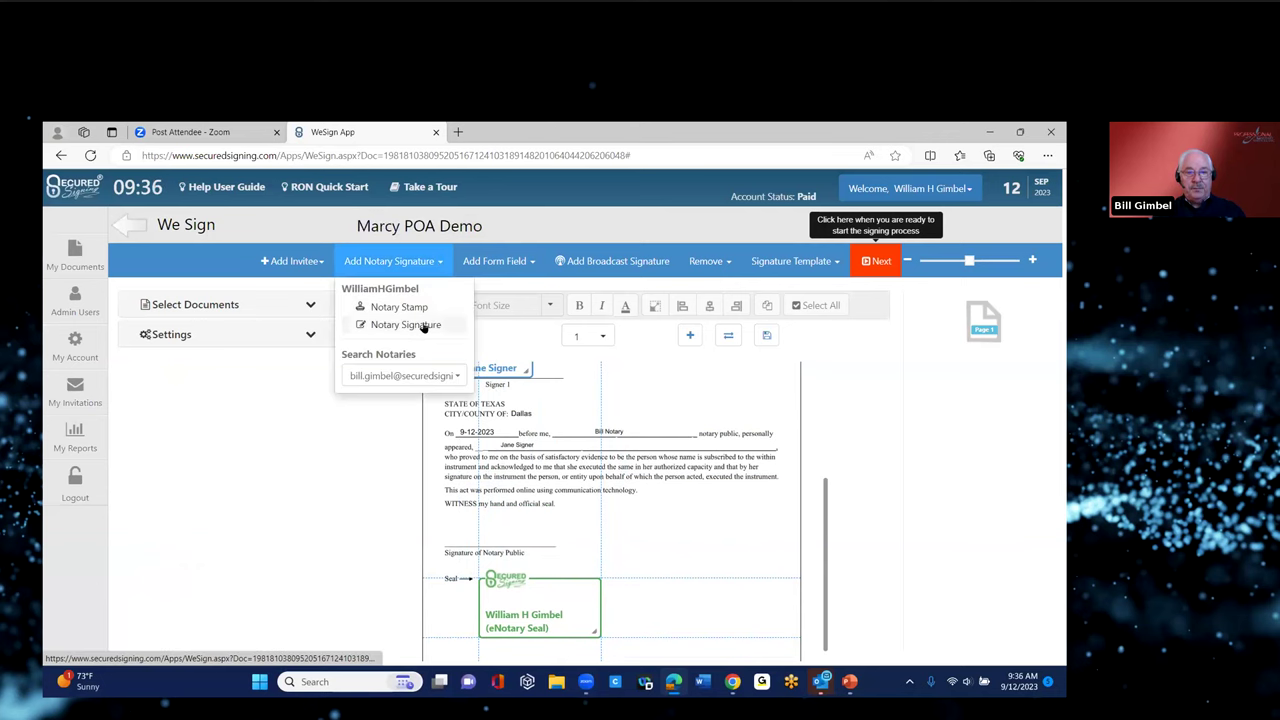
{"action": "left_click", "coordinate": [418, 326]}
{"action": "mouse_move", "coordinate": [490, 397]}
{"action": "left_mouse_down"}
{"action": "mouse_move", "coordinate": [510, 397]}
{"action": "mouse_move", "coordinate": [515, 520]}
{"action": "mouse_move", "coordinate": [567, 541]}
{"action": "mouse_move", "coordinate": [537, 534]}
{"action": "left_mouse_up"}
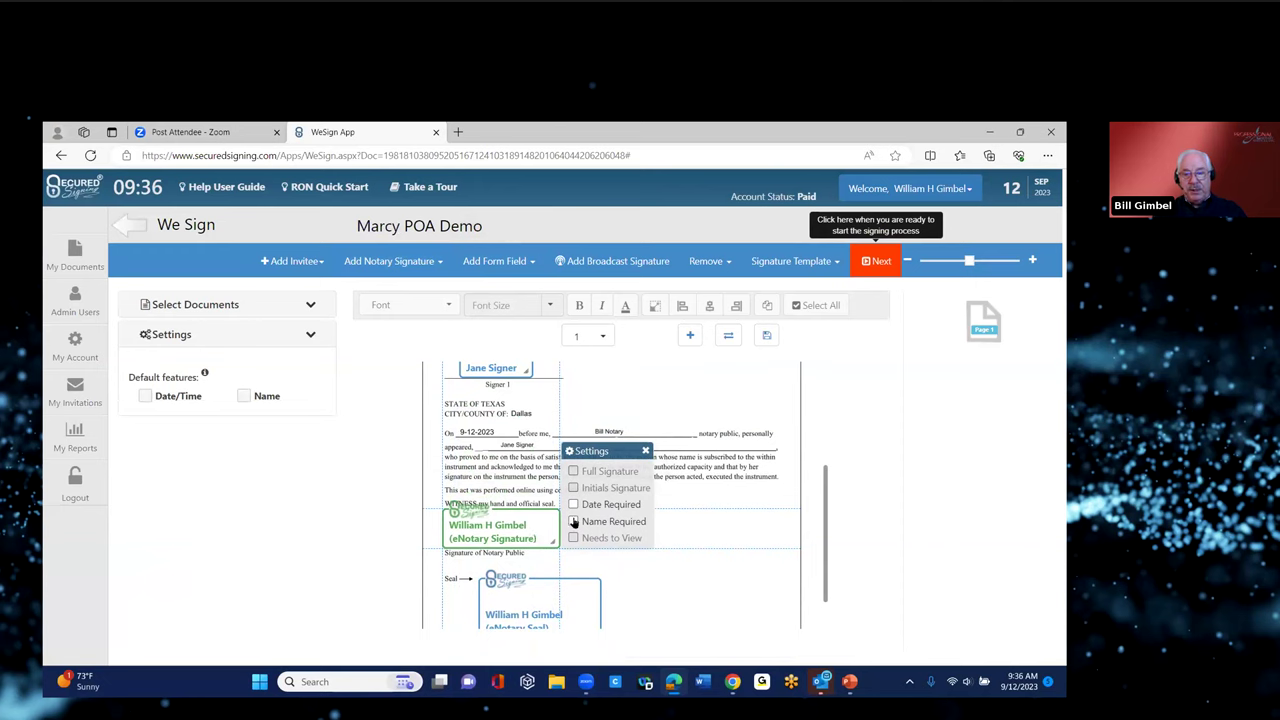
{"action": "left_click", "coordinate": [573, 522]}
{"action": "left_click", "coordinate": [573, 505]}
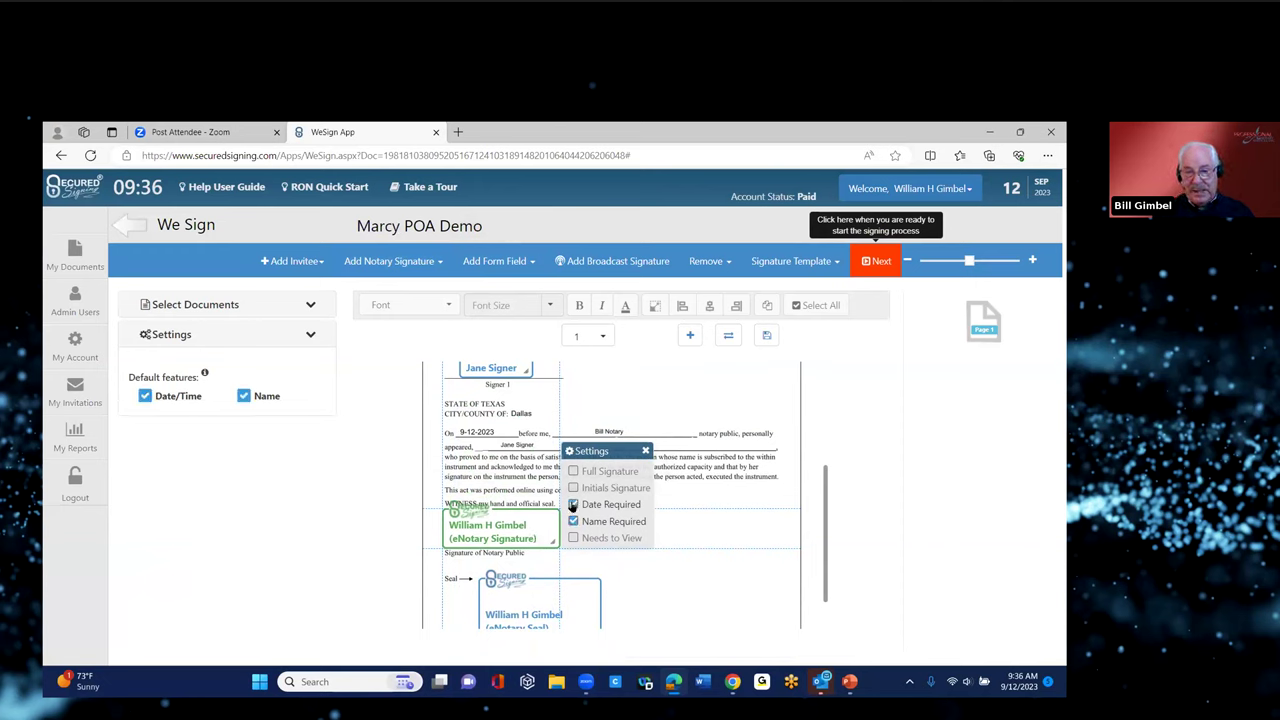
{"action": "left_click", "coordinate": [869, 262]}
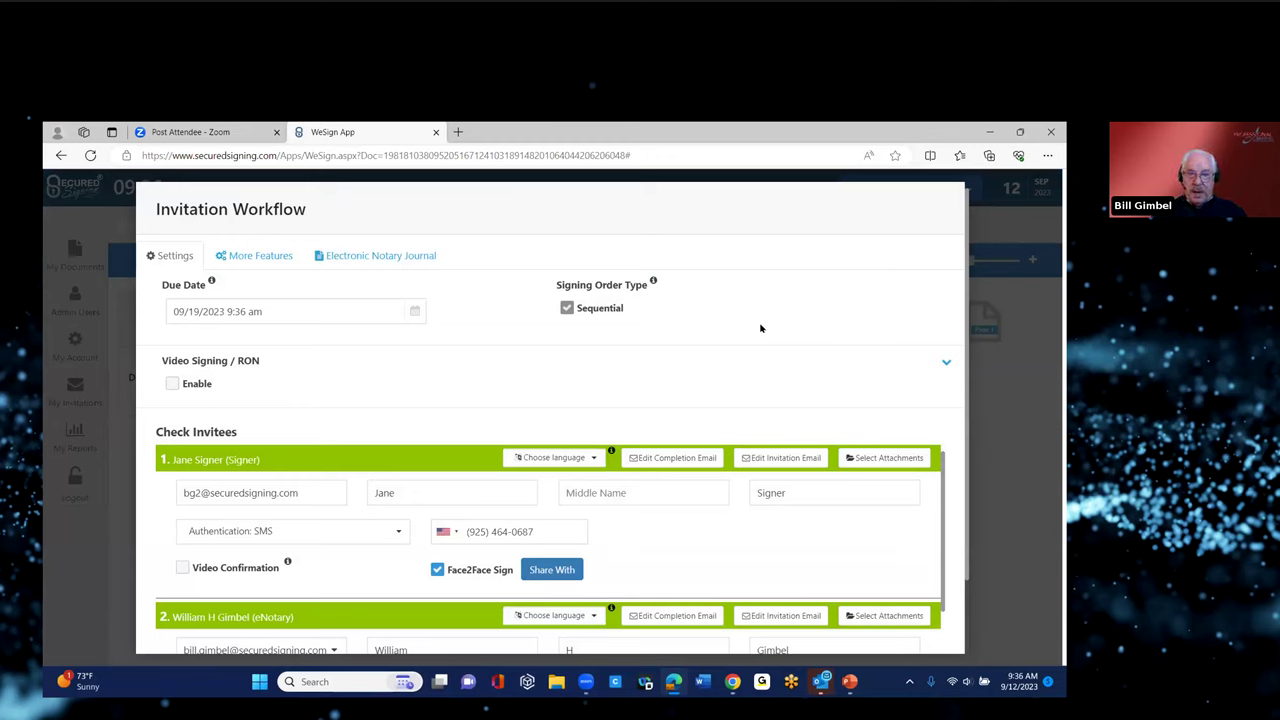
Keep the signer's invitation language, set the notary to sign Face2Face, and move to the journal step.
{"action": "left_click", "coordinate": [594, 461]}
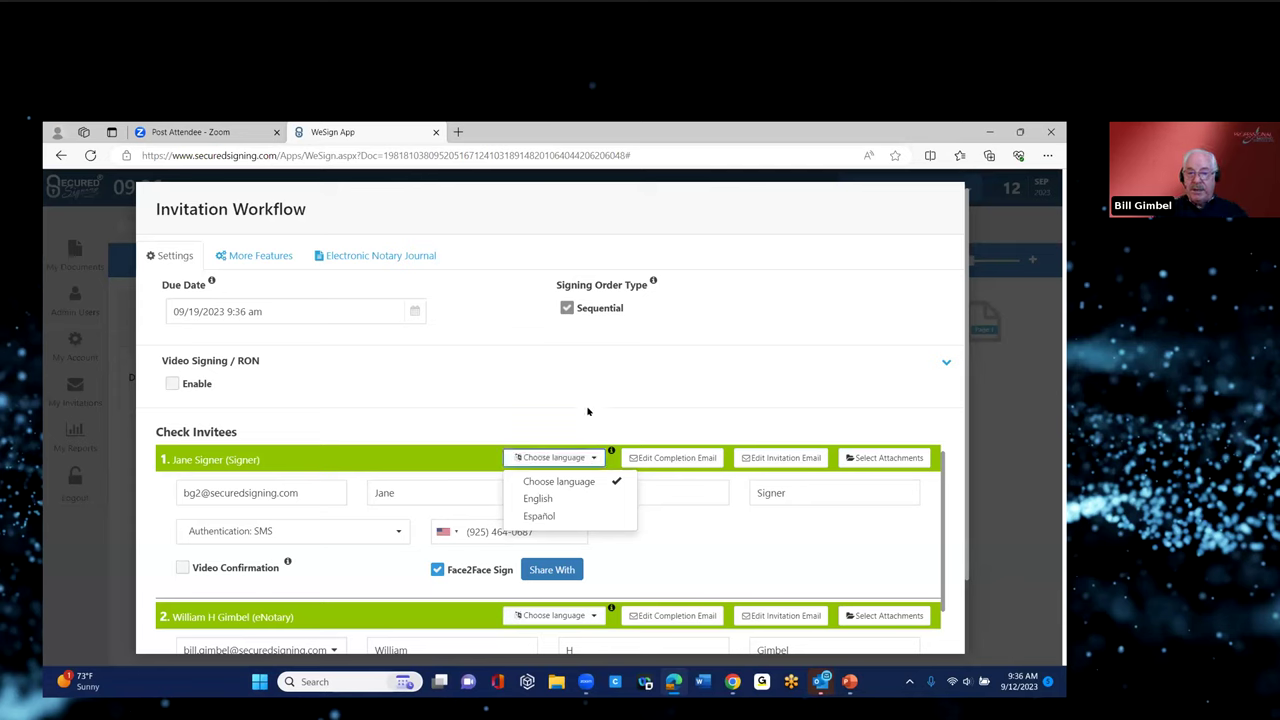
{"action": "left_click", "coordinate": [589, 411]}
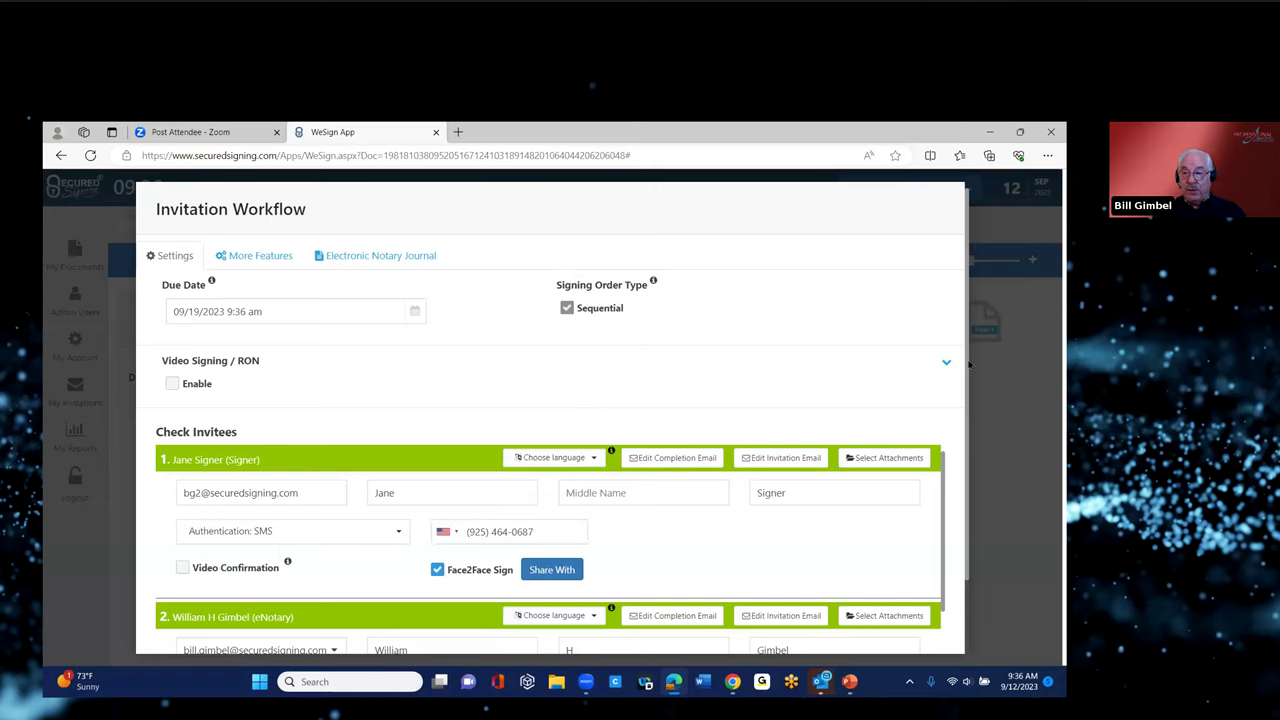
{"action": "scroll", "coordinate": [968, 365], "scroll_direction": "down", "scroll_amount": 1}
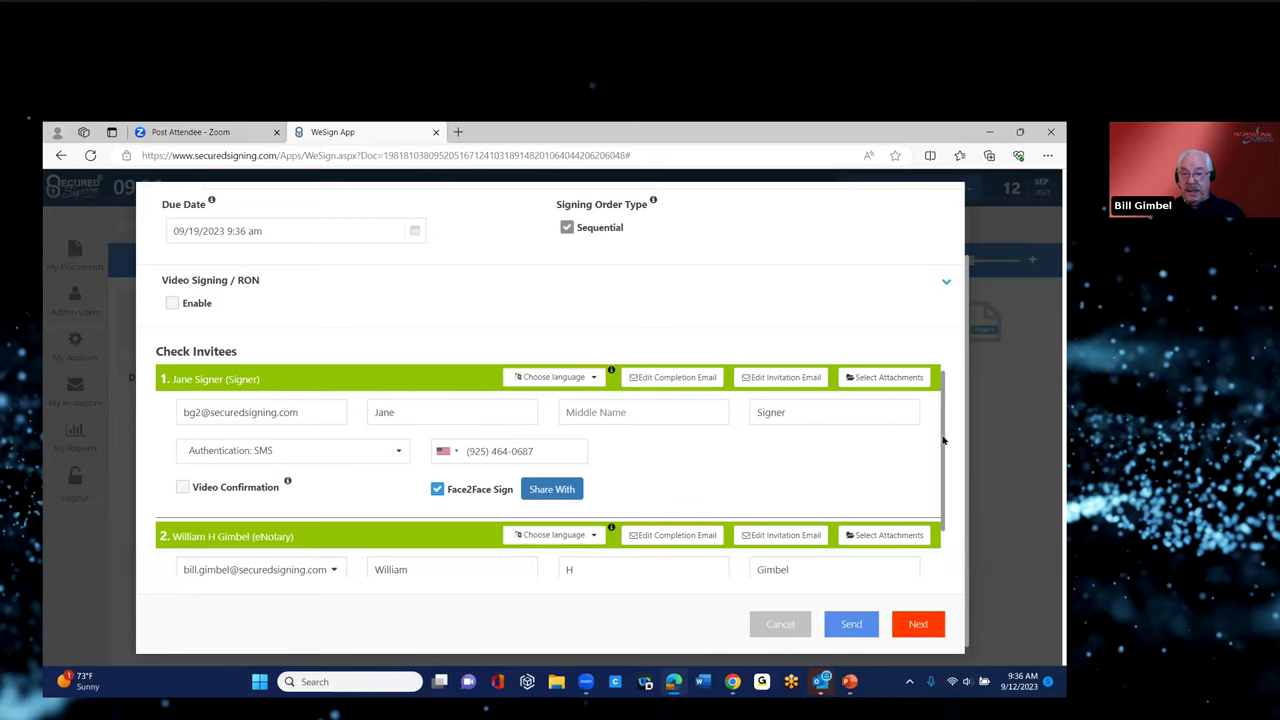
{"action": "scroll", "coordinate": [943, 440], "scroll_direction": "down", "scroll_amount": 1}
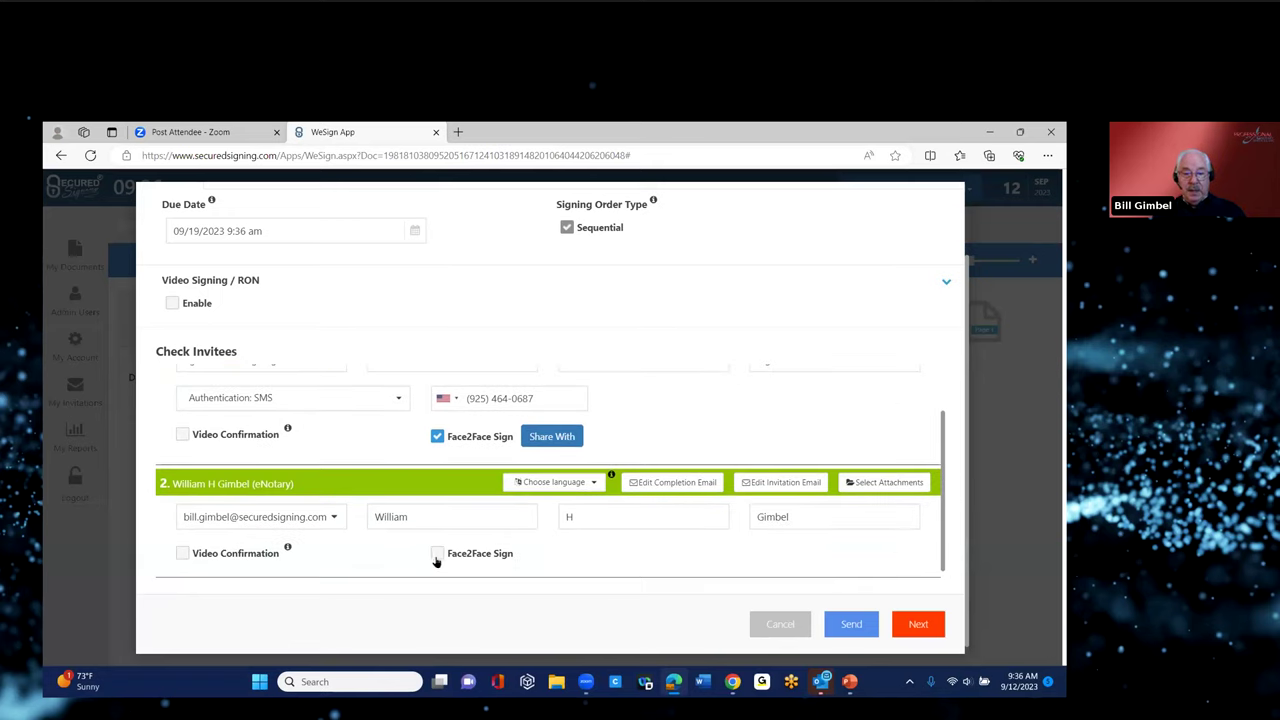
{"action": "left_click", "coordinate": [437, 556]}
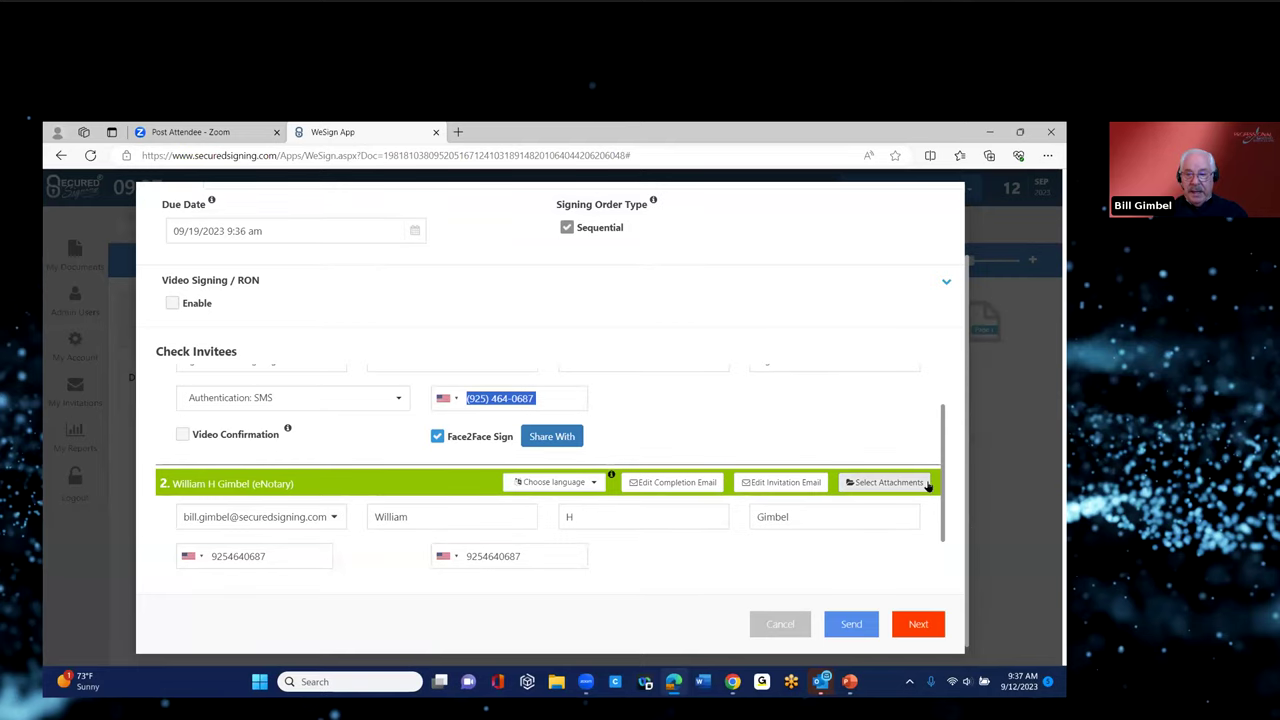
{"action": "scroll", "coordinate": [946, 559], "scroll_direction": "down", "scroll_amount": 2}
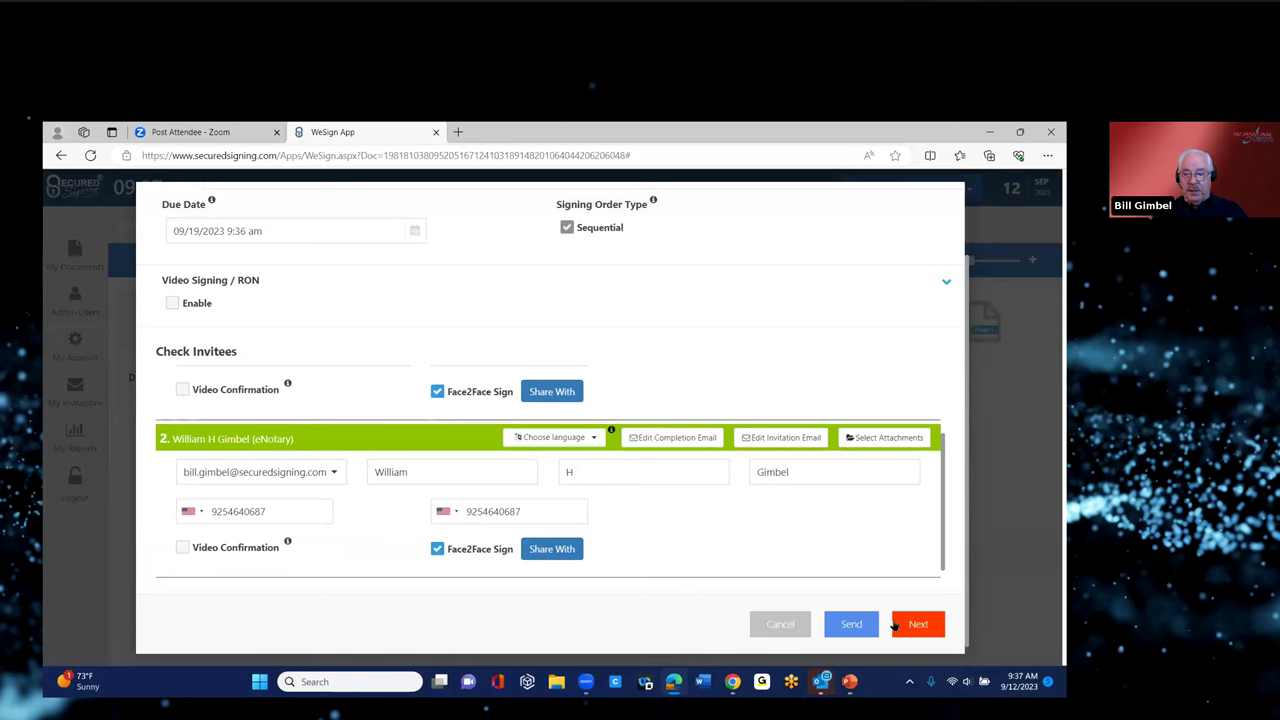
{"action": "left_click", "coordinate": [852, 624]}
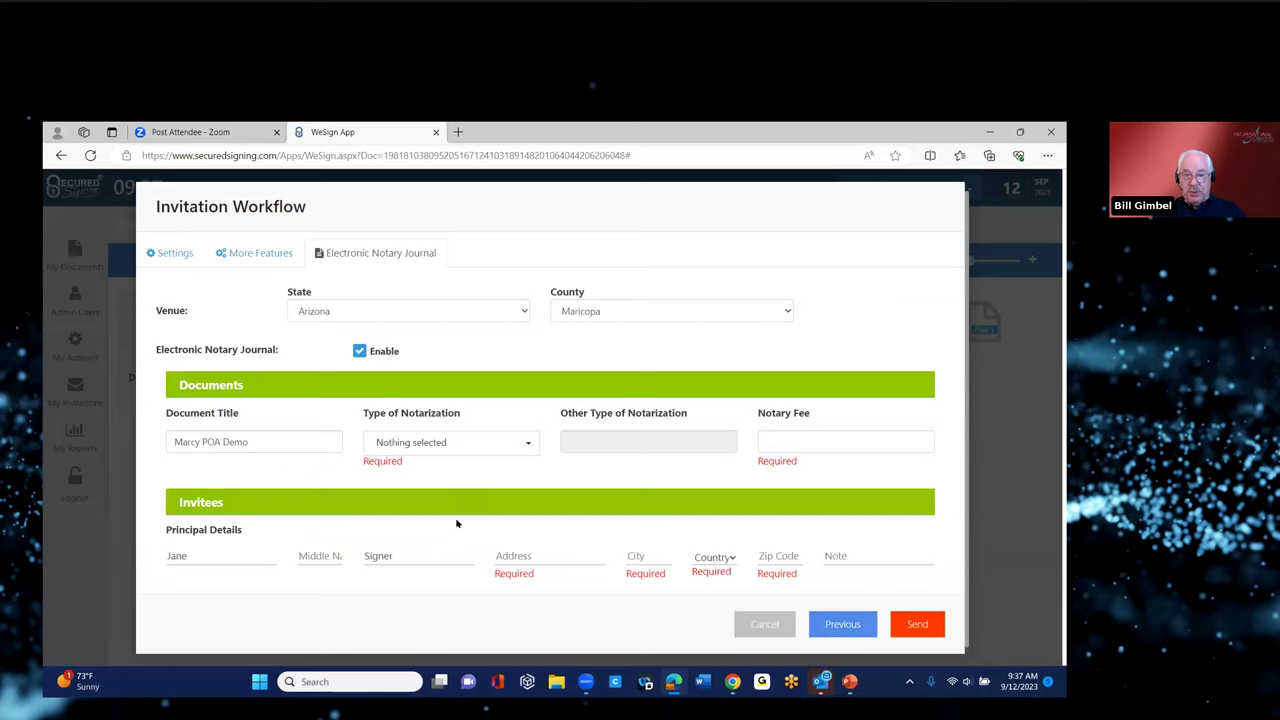
Disable the Electronic Notary Journal, send the Marcy POA Demo invitations, and close the confirmation.
{"action": "left_click", "coordinate": [359, 353]}
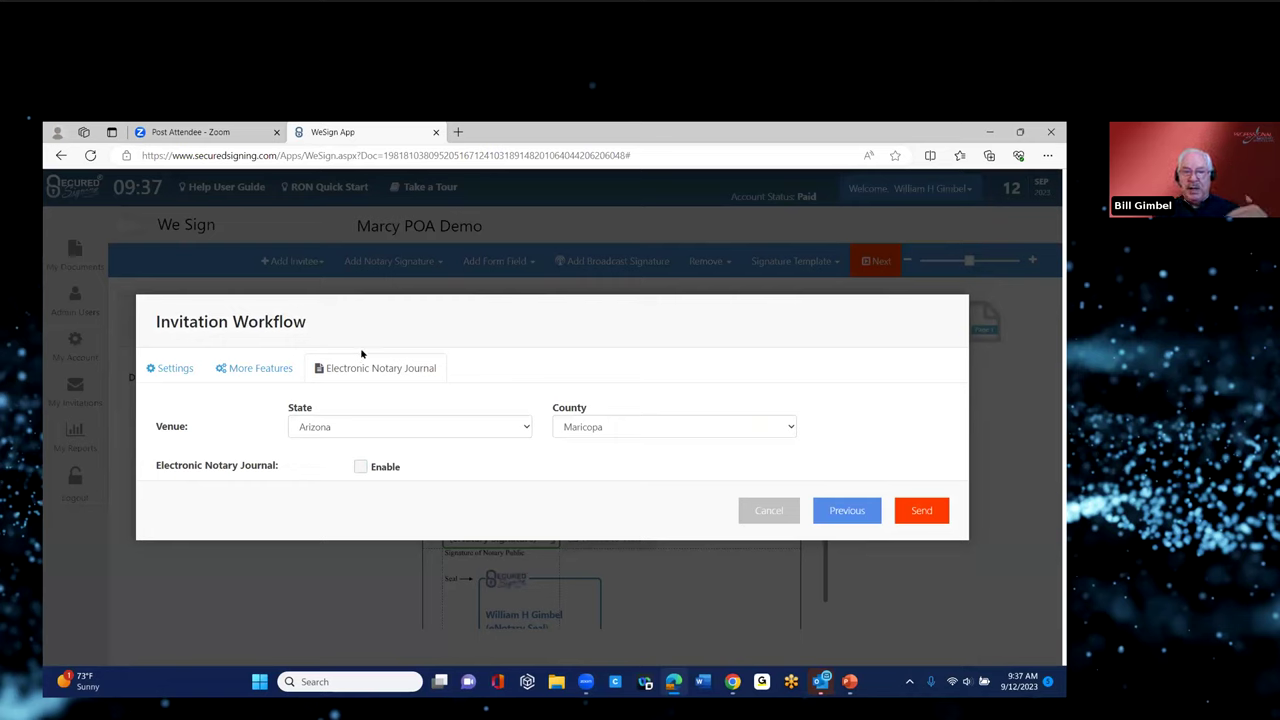
{"action": "left_click", "coordinate": [920, 511]}
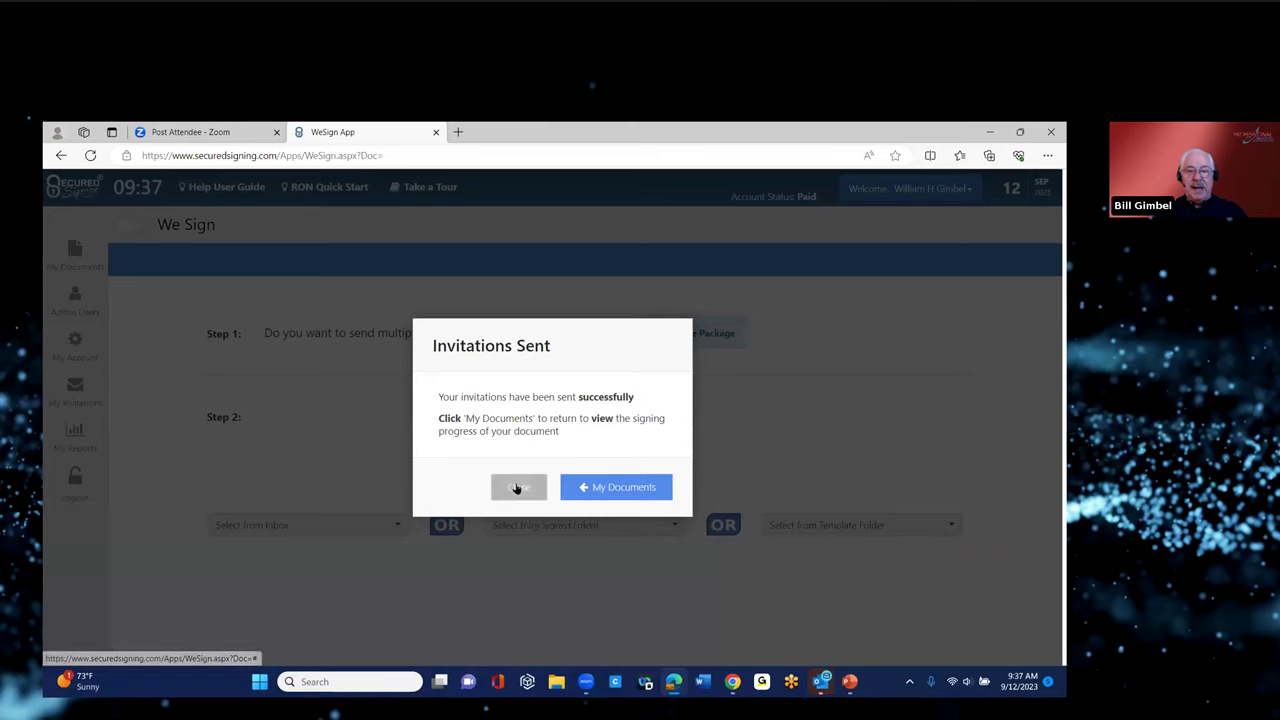
{"action": "left_click", "coordinate": [516, 488]}
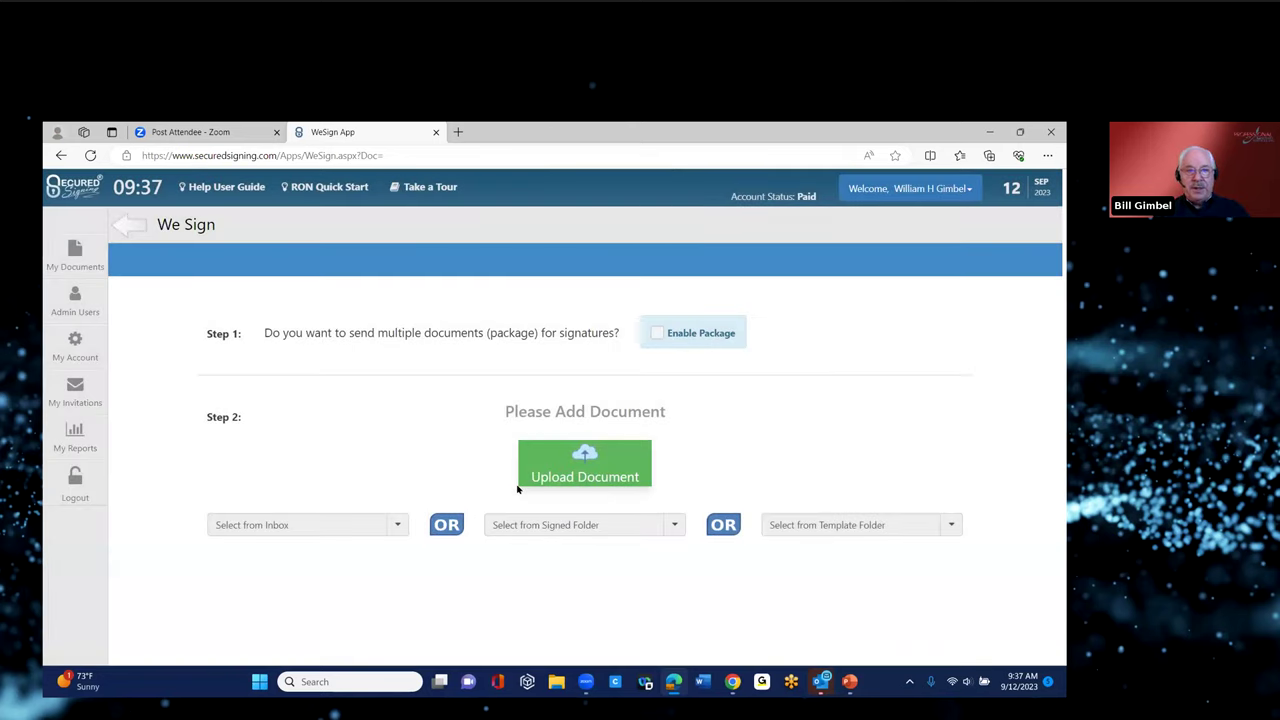
Return to My Documents, close the Secured Signing tab, and switch to the other browser window.
{"action": "left_click", "coordinate": [140, 225]}
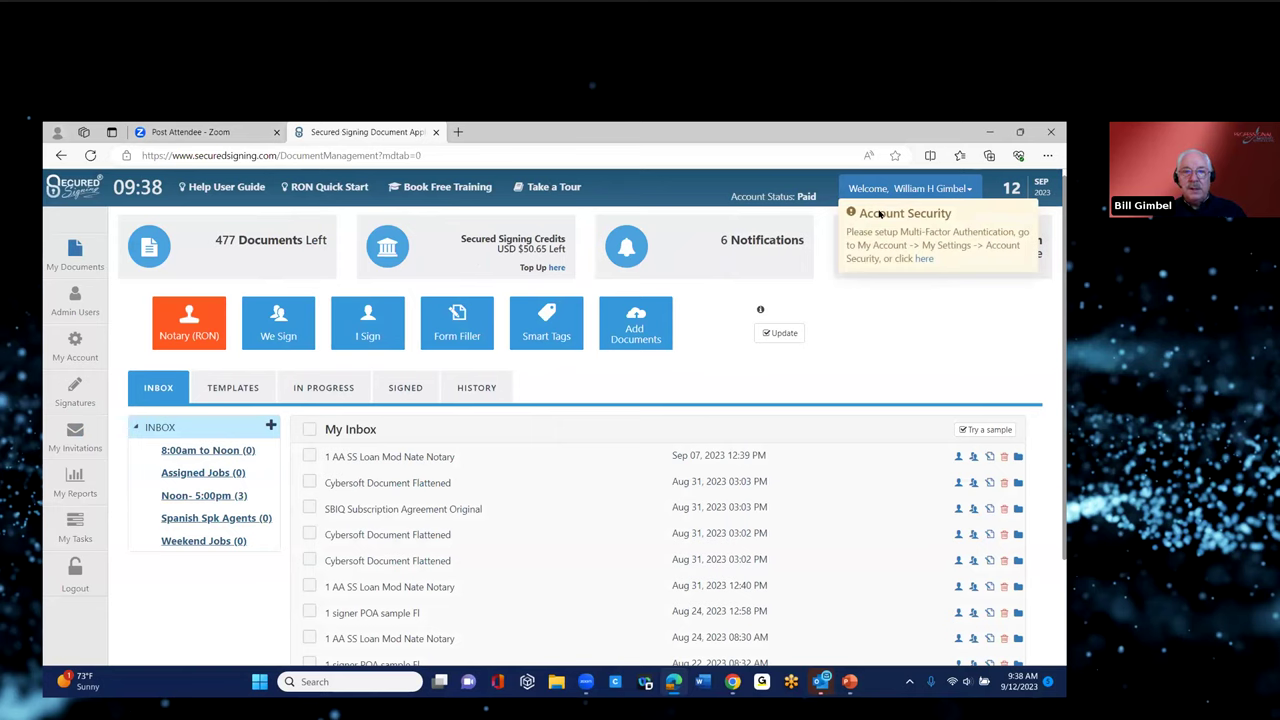
{"action": "left_click", "coordinate": [436, 131]}
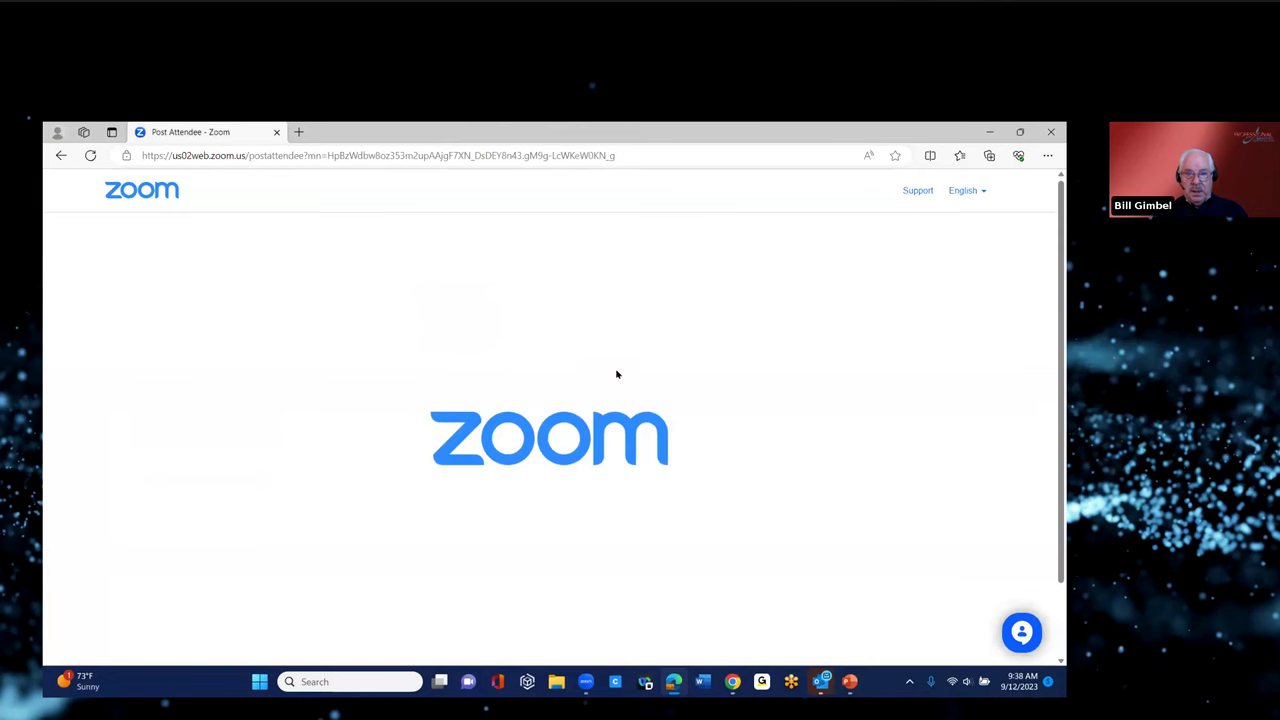
{"action": "left_click", "coordinate": [732, 681]}
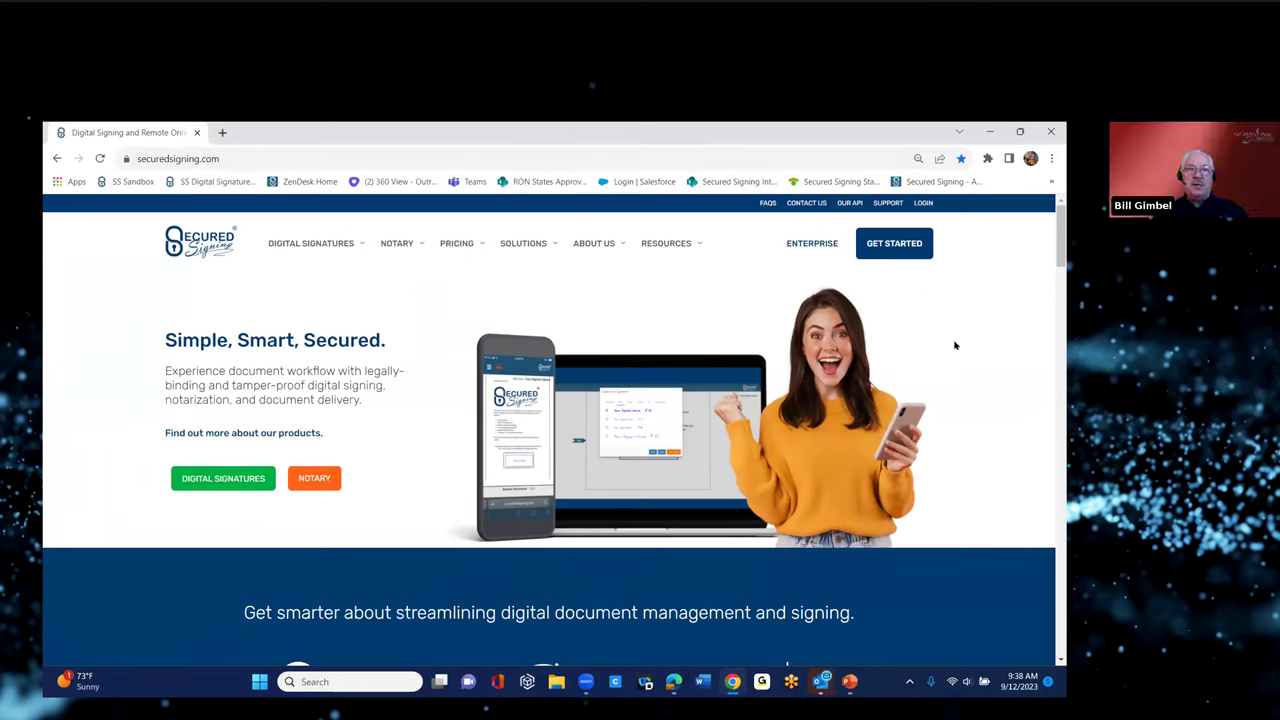
Log in using Face2Face Login from the Other Login Options.
{"action": "left_click", "coordinate": [920, 204]}
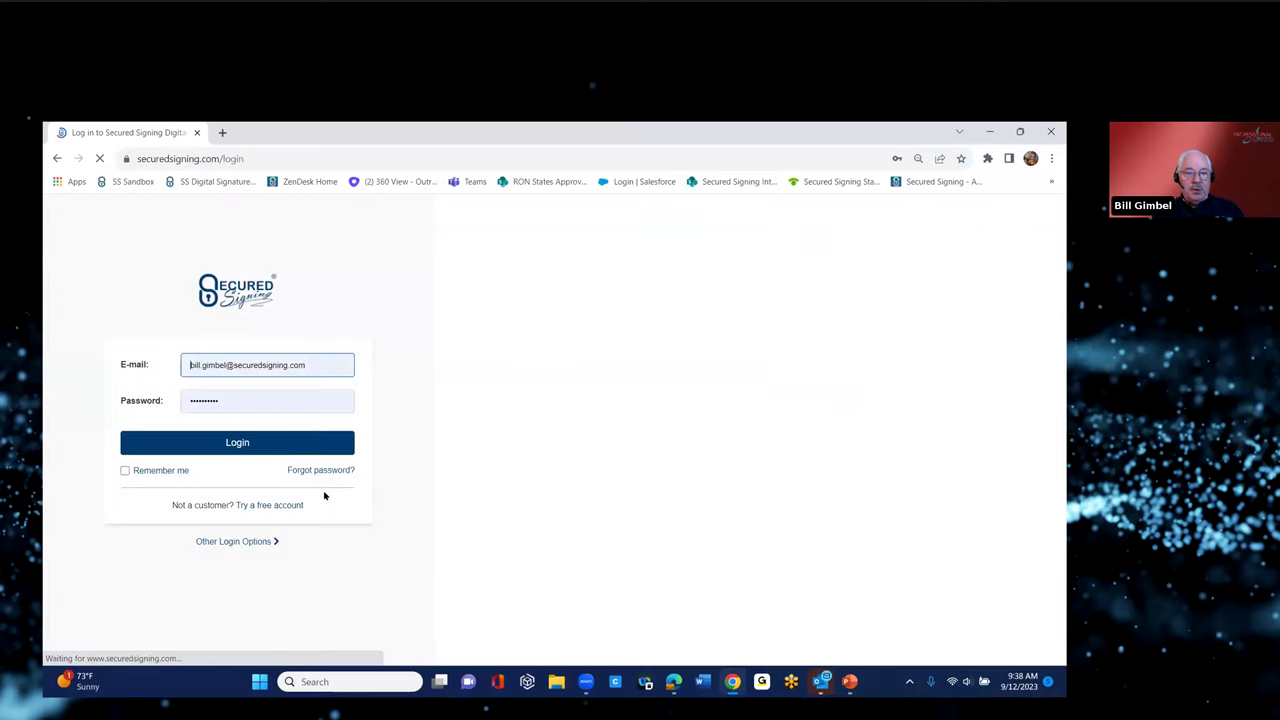
{"action": "left_click", "coordinate": [251, 542]}
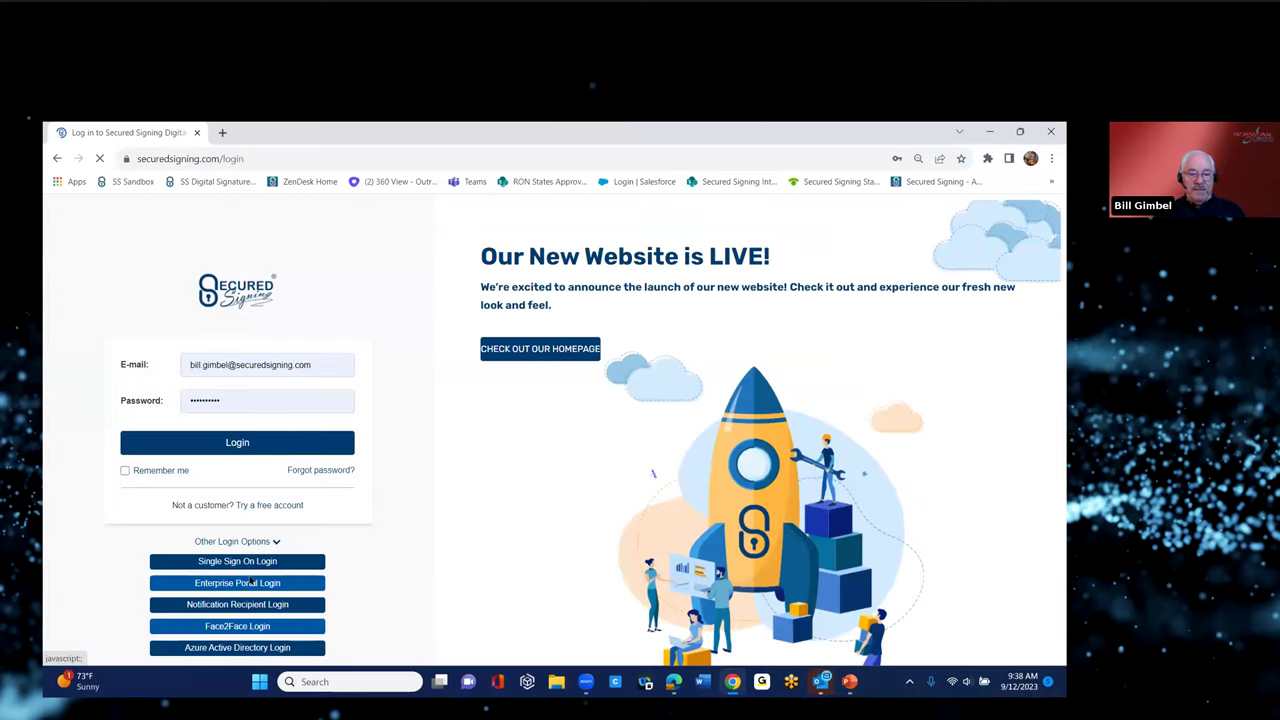
{"action": "left_click", "coordinate": [255, 630]}
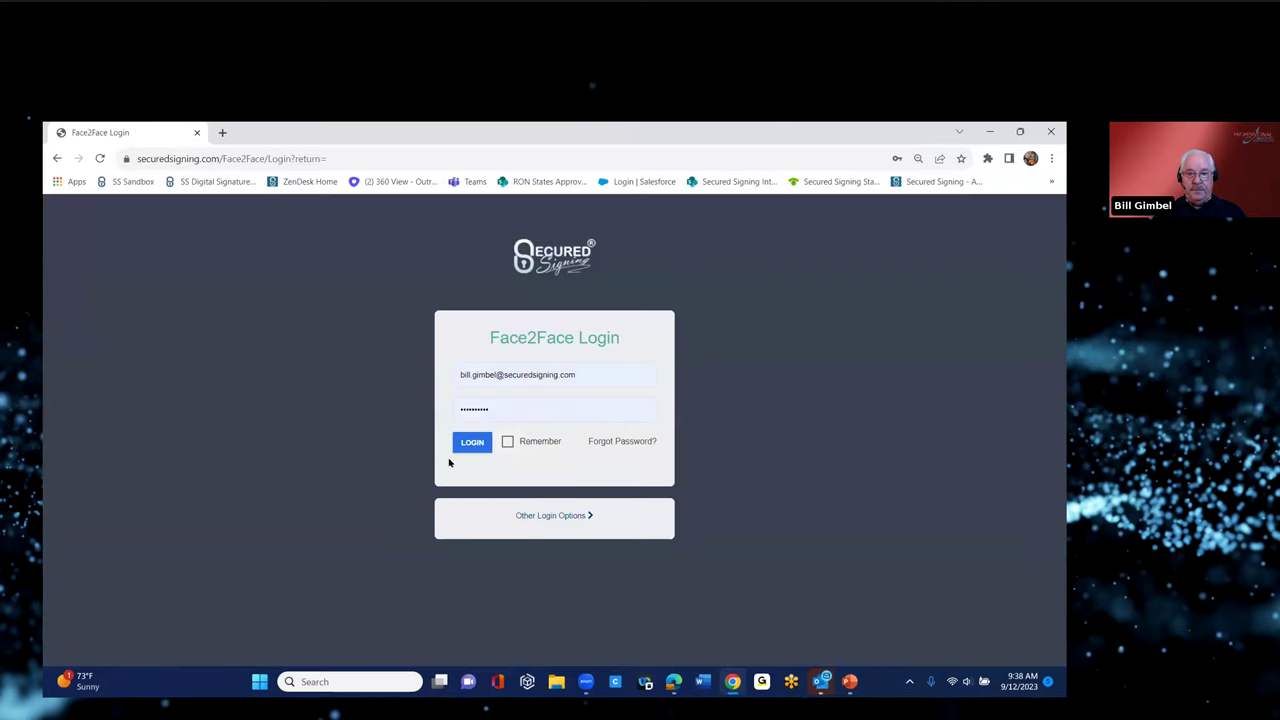
{"action": "left_click", "coordinate": [474, 439]}
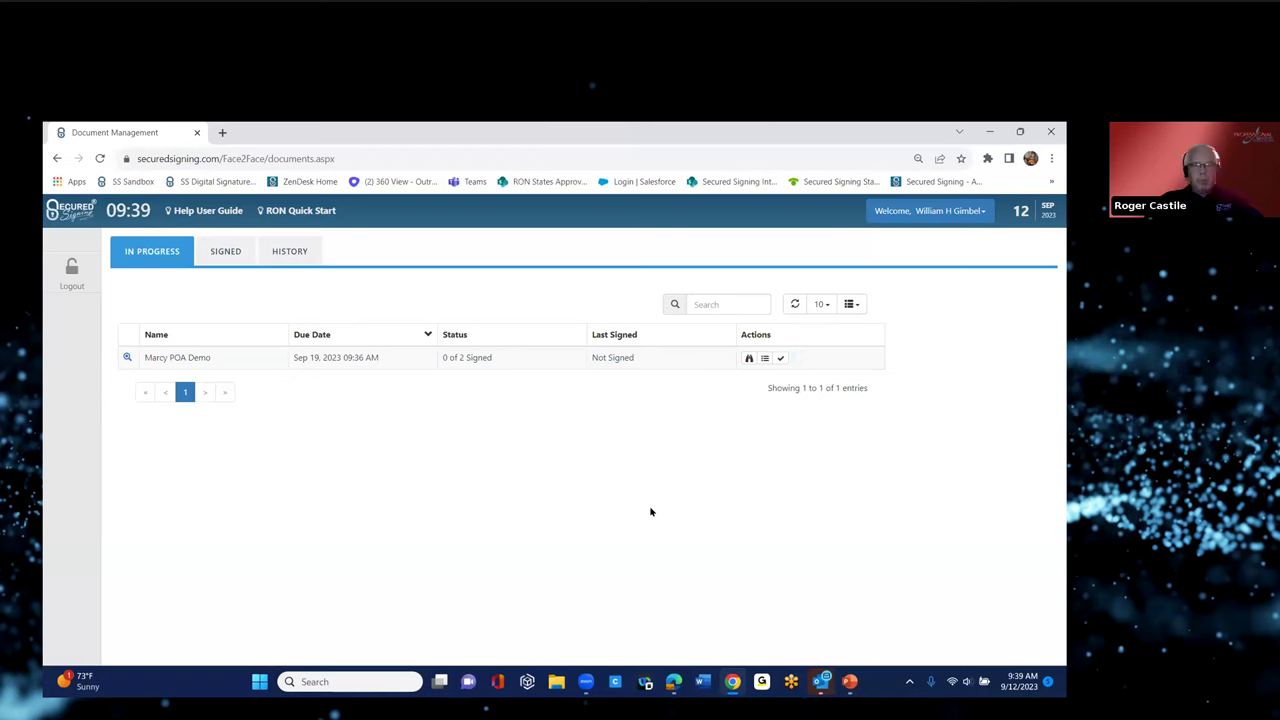
Sign Marcy POA Demo as the first signer after entering the SMS access code and accepting the terms.
{"action": "left_click", "coordinate": [125, 357]}
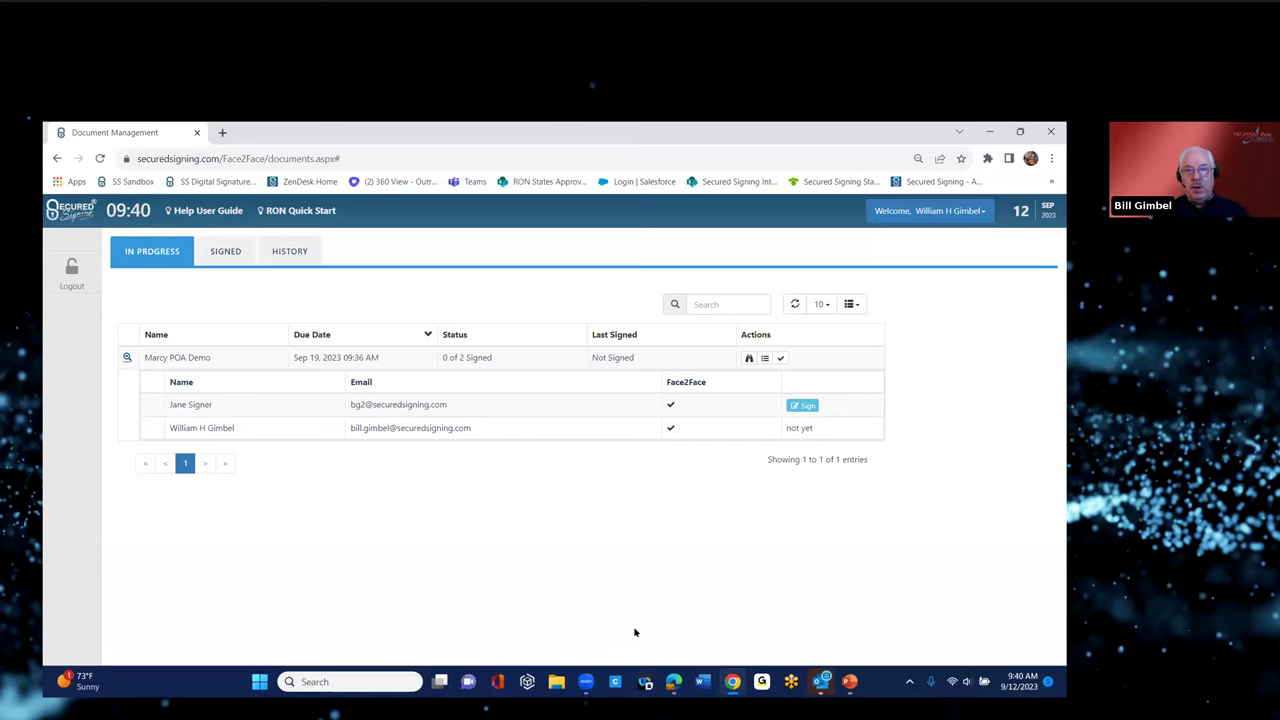
{"action": "left_click", "coordinate": [801, 406]}
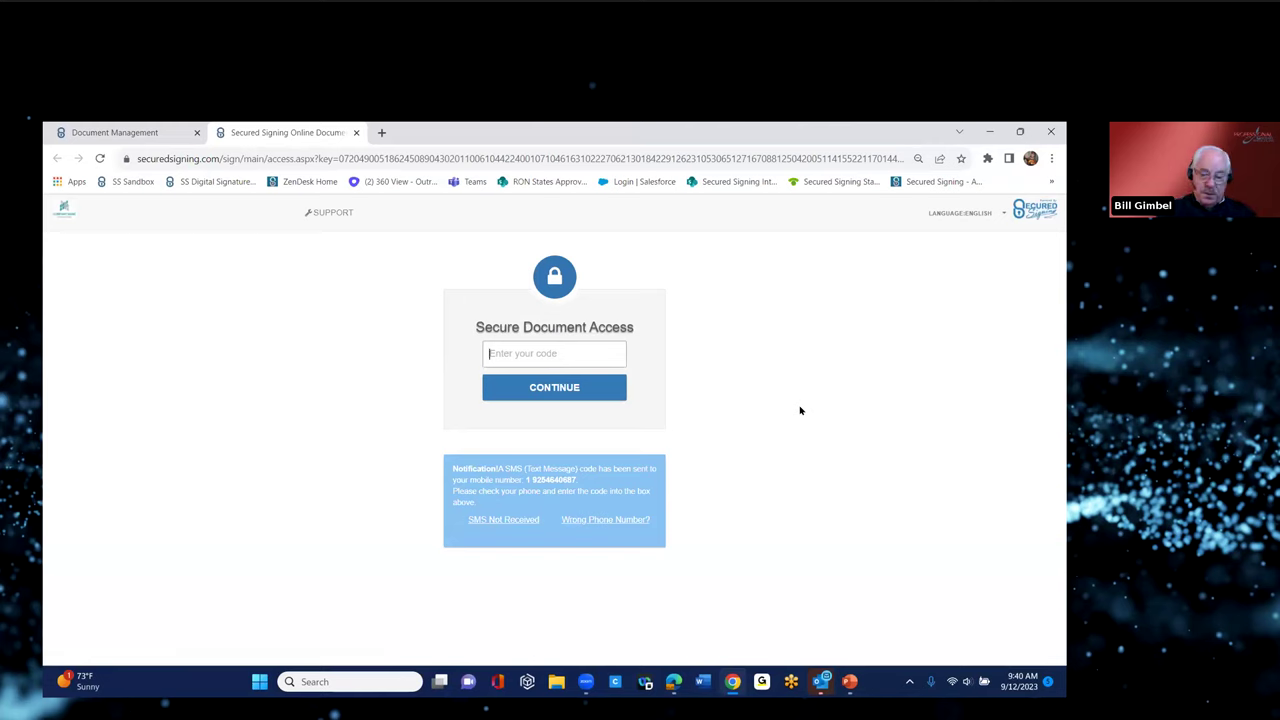
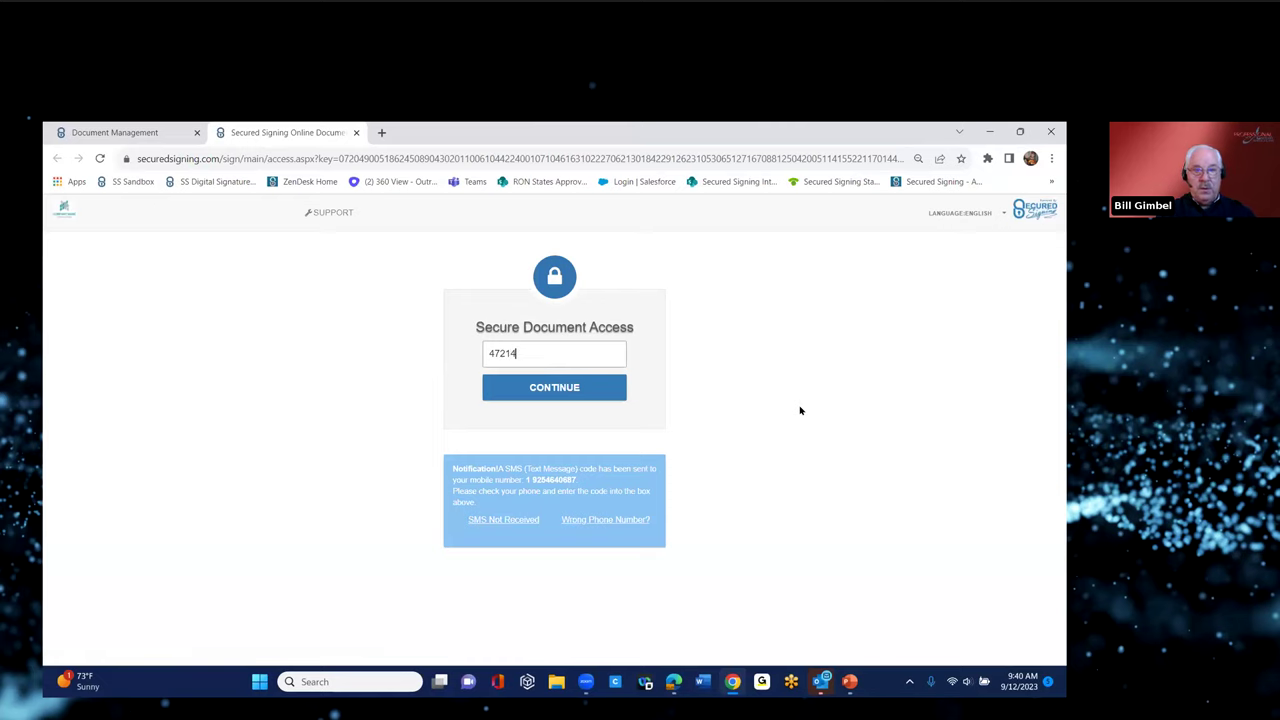
{"action": "left_click", "coordinate": [563, 390]}
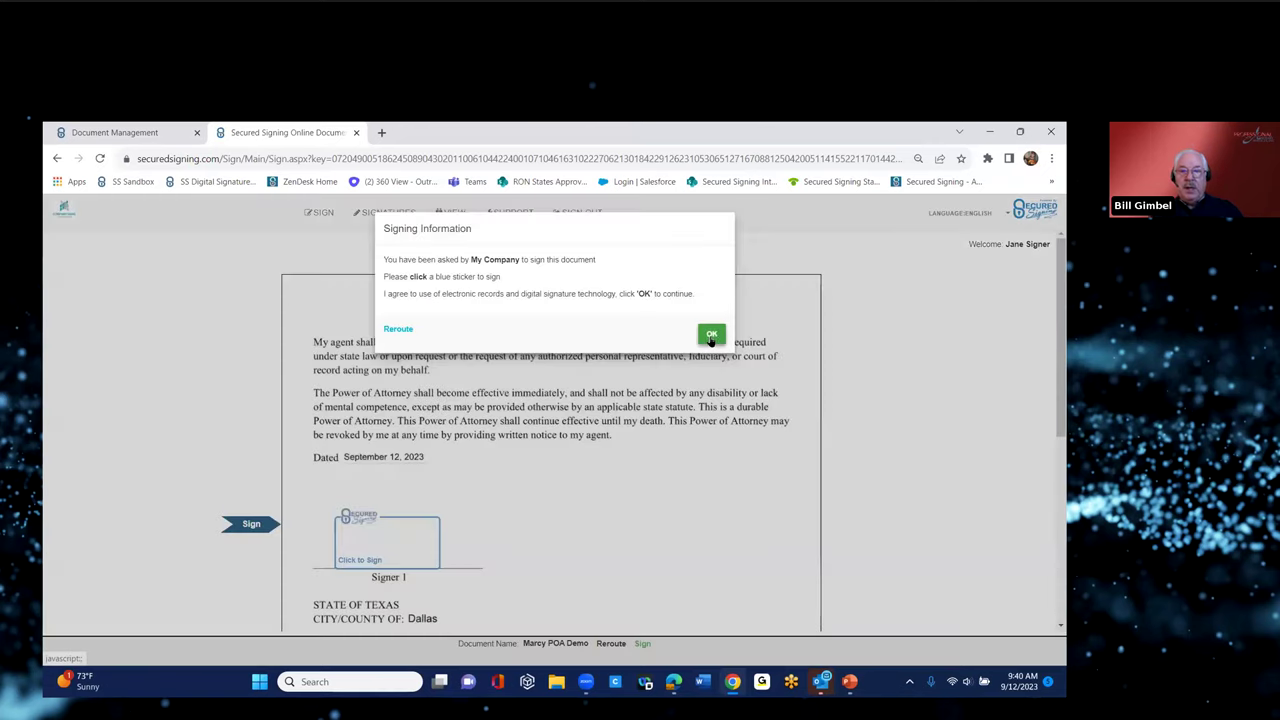
{"action": "left_click", "coordinate": [711, 335]}
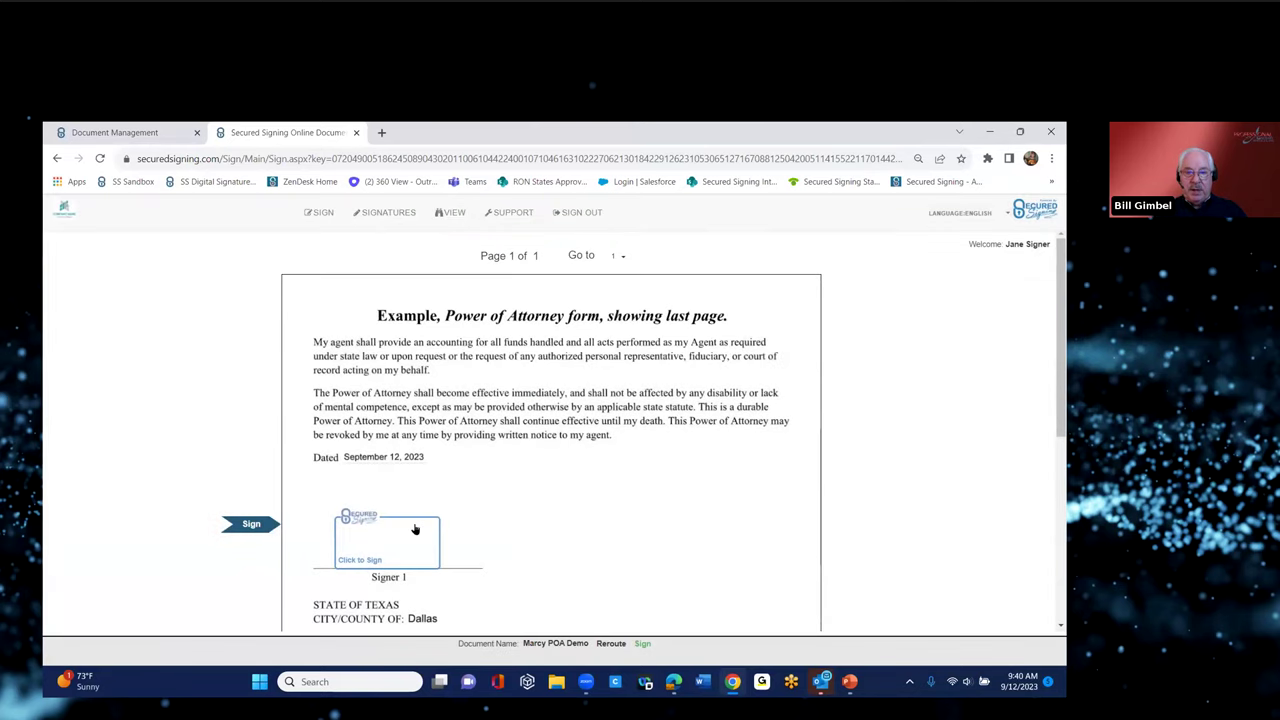
{"action": "left_click", "coordinate": [376, 550]}
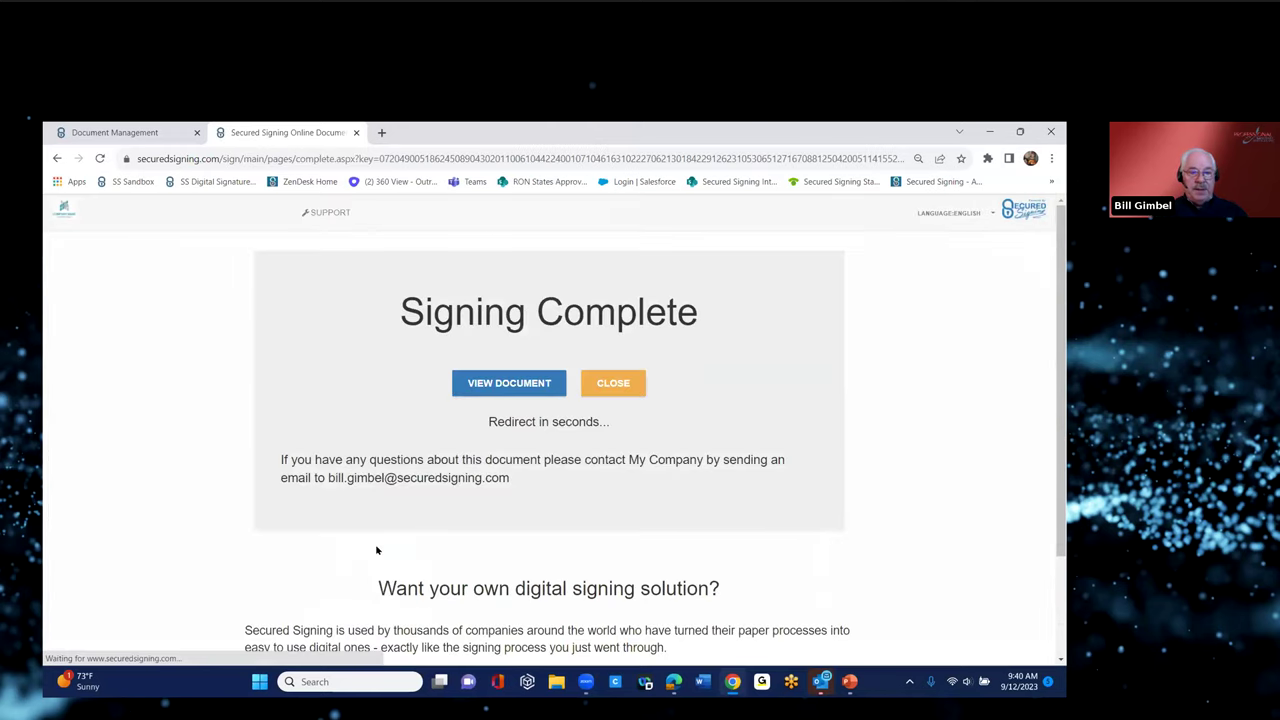
Refresh Marcy POA Demo's status and open the notary's signing session with the SMS access code.
{"action": "left_click", "coordinate": [152, 133]}
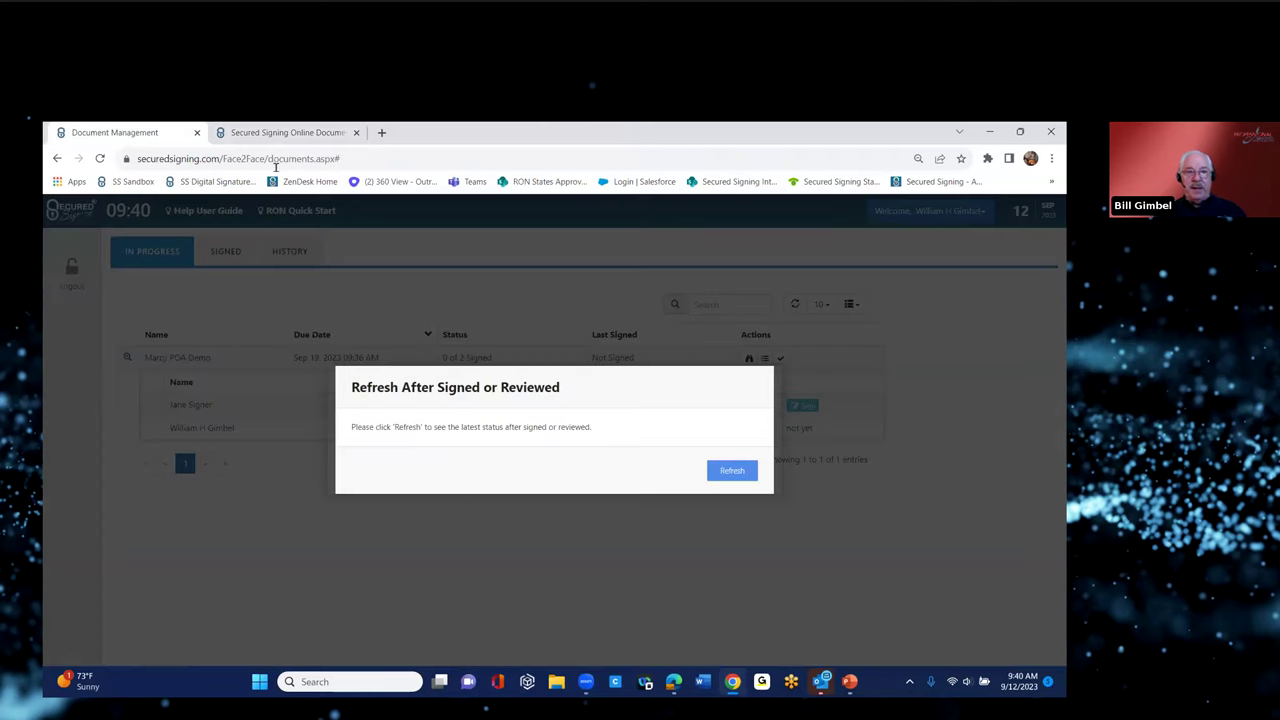
{"action": "left_click", "coordinate": [730, 472]}
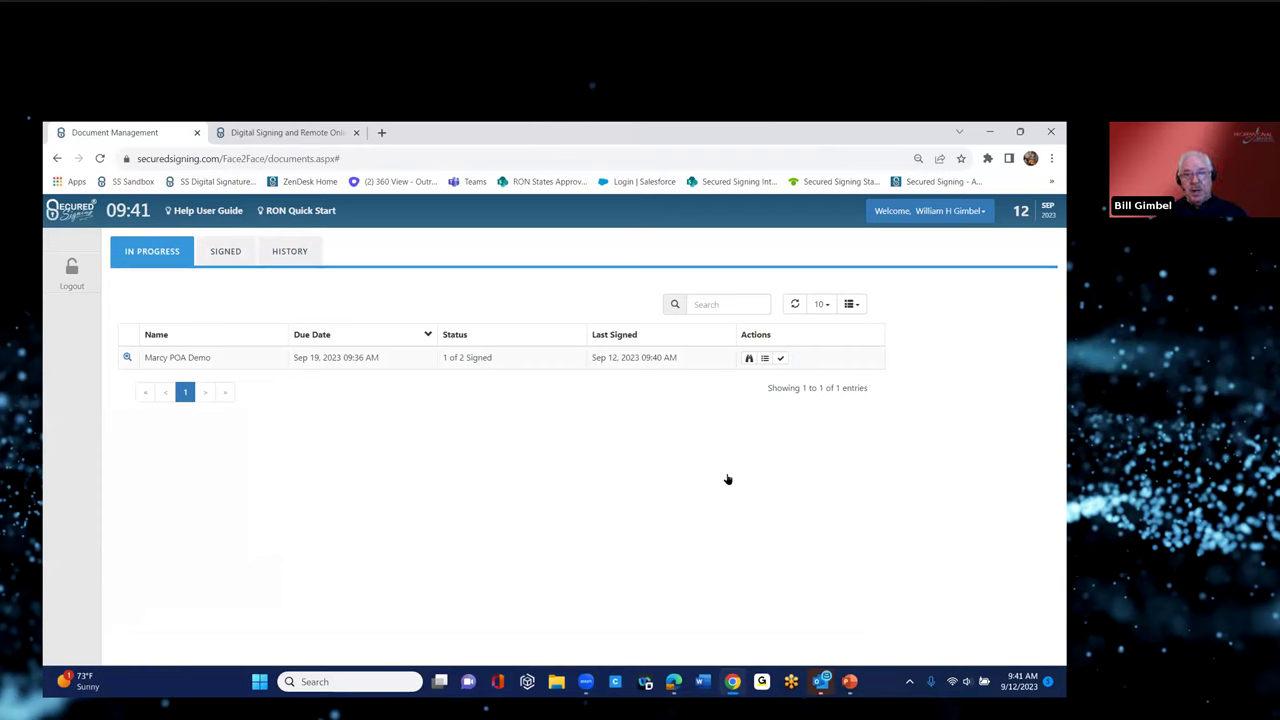
{"action": "left_click", "coordinate": [125, 358]}
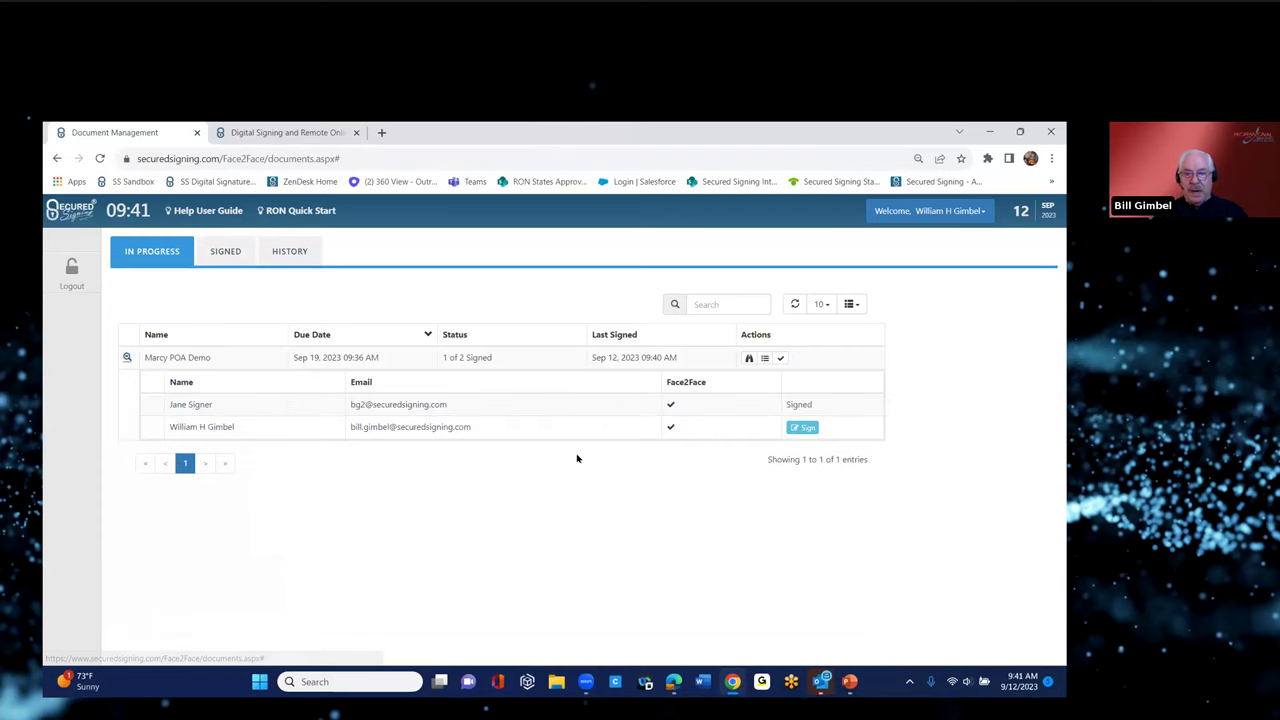
{"action": "left_click", "coordinate": [806, 430]}
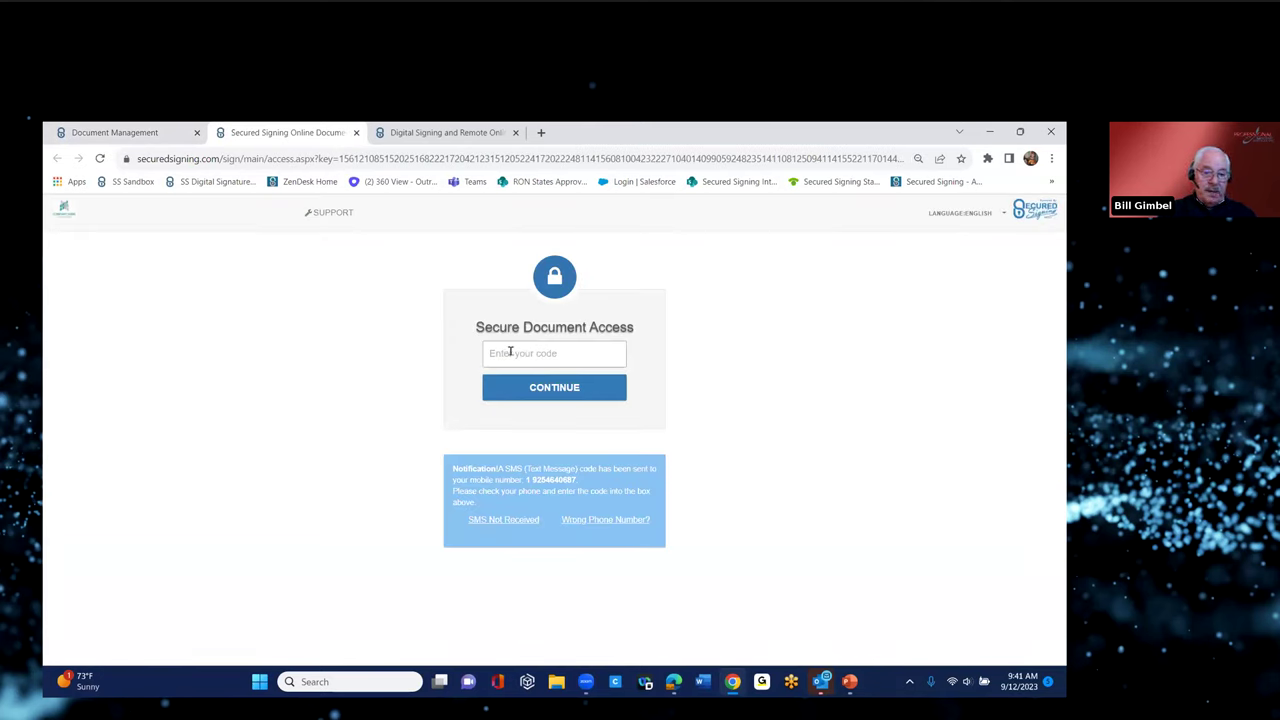
{"action": "left_click", "coordinate": [510, 352]}
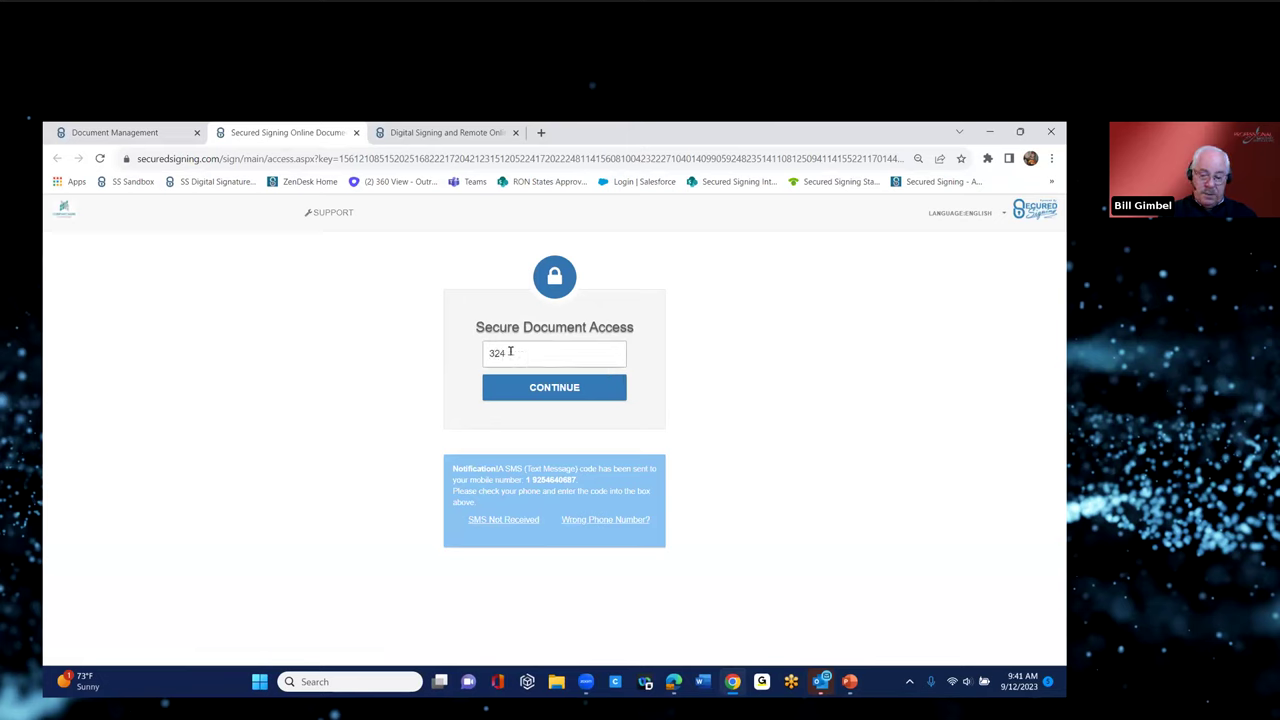
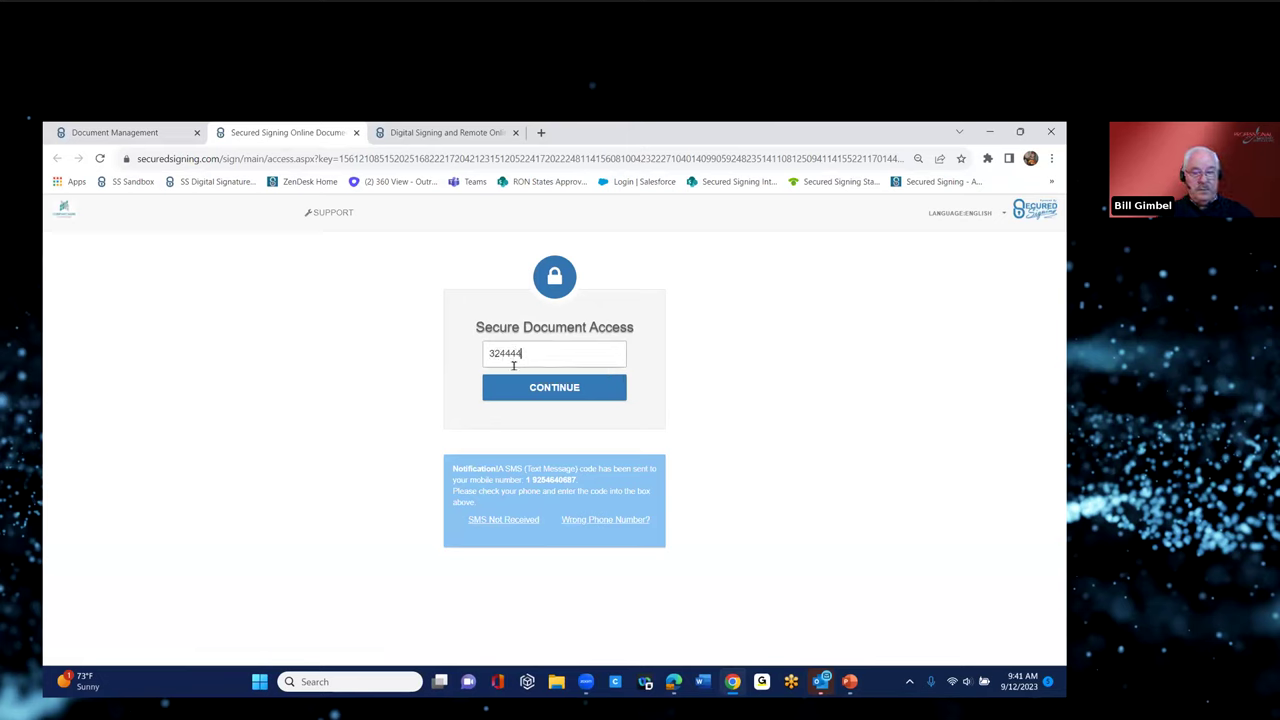
{"action": "left_click", "coordinate": [526, 386]}
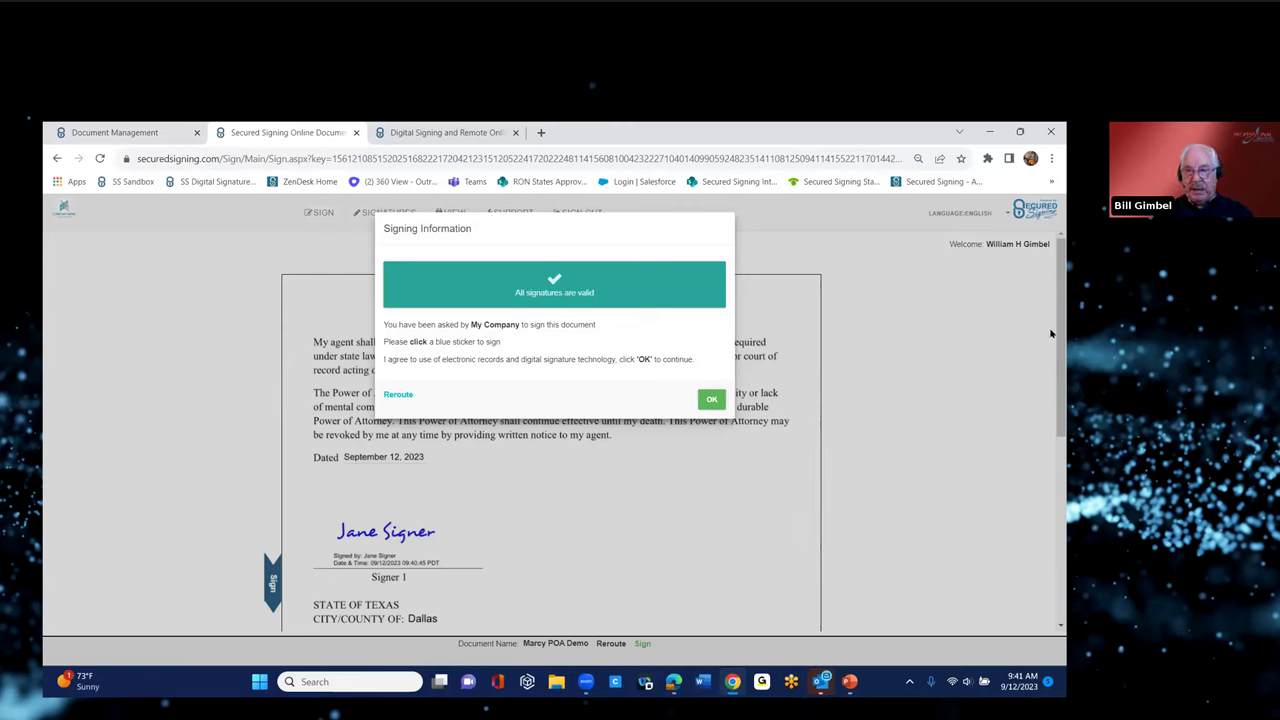
Dismiss the signing information notice and apply the notary's signature to Marcy POA Demo.
{"action": "left_click_drag", "start_coordinate": [1051, 336], "coordinate": [1051, 361]}
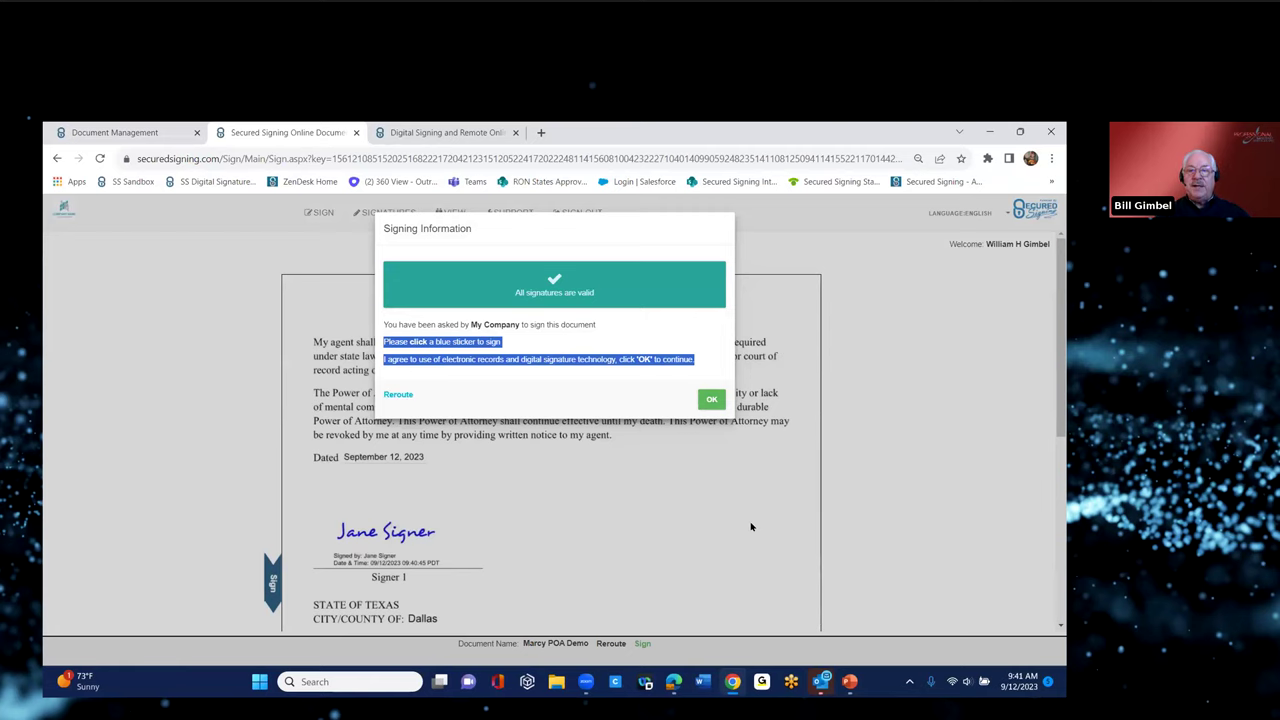
{"action": "left_click", "coordinate": [710, 400]}
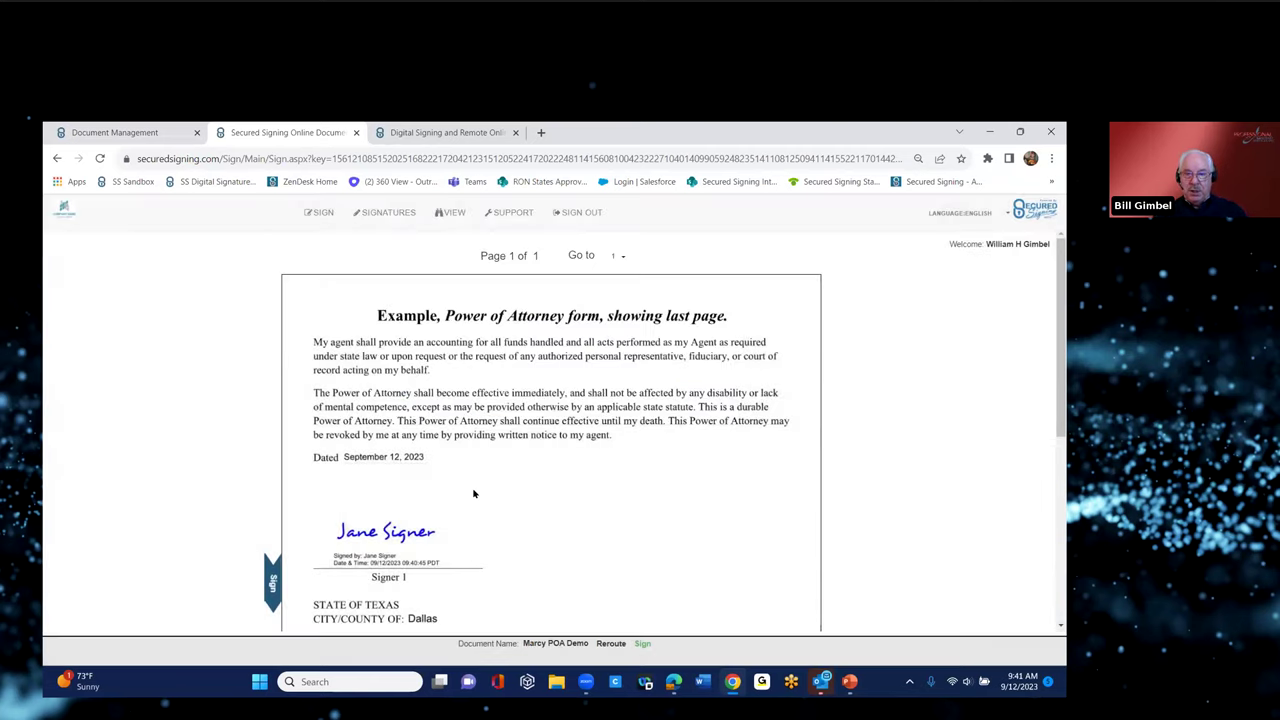
{"action": "left_click", "coordinate": [268, 595]}
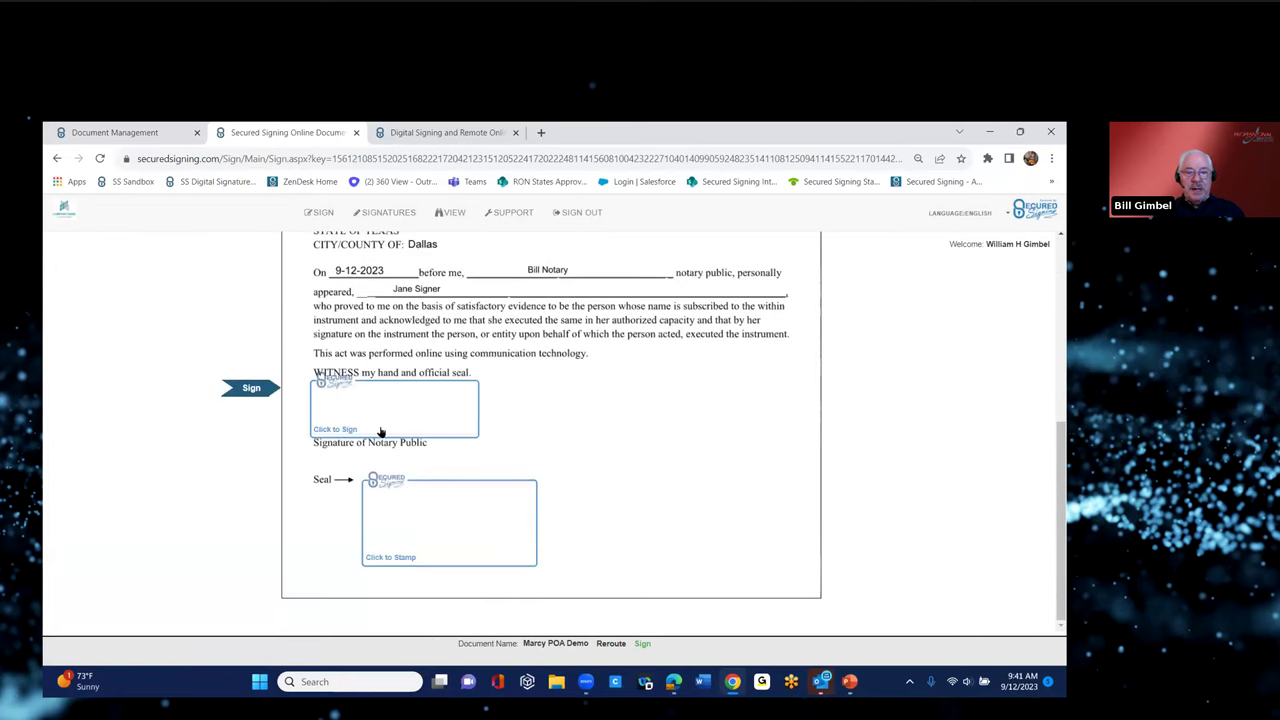
{"action": "left_click", "coordinate": [376, 422]}
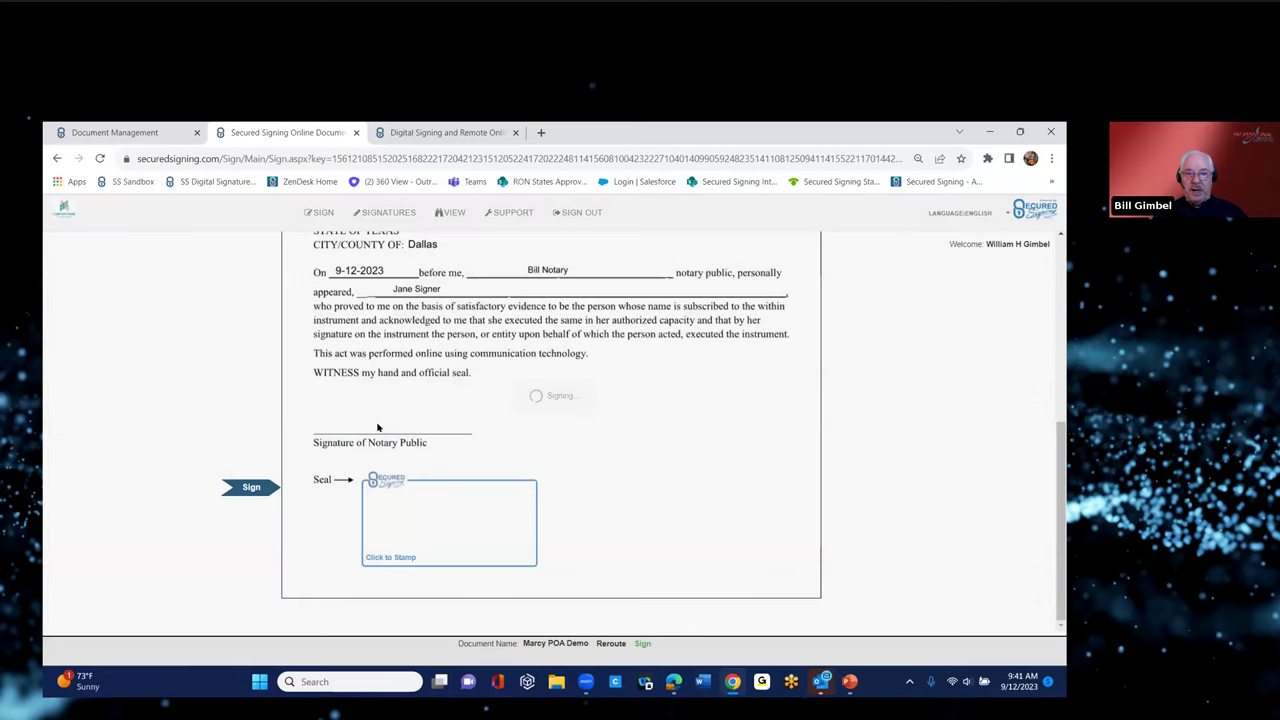
Stamp the notary seal, close the signing-complete page and bring the slide show forward.
{"action": "left_click", "coordinate": [457, 523]}
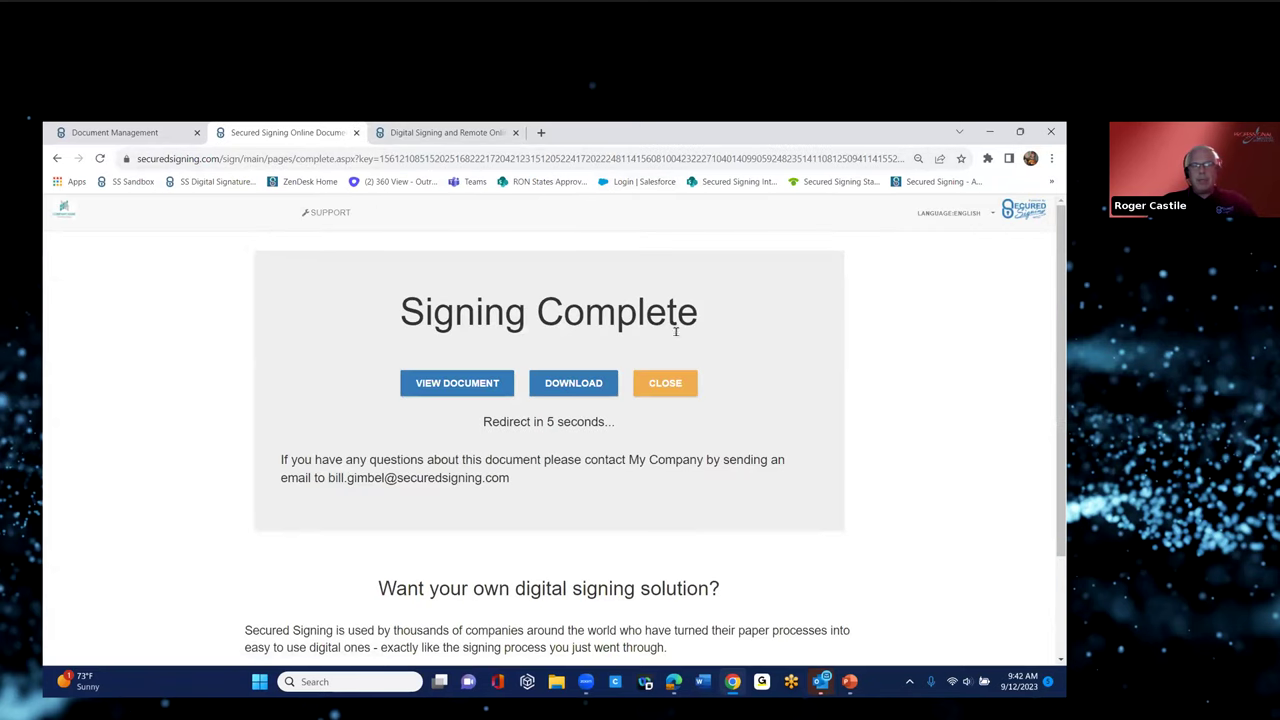
{"action": "left_click", "coordinate": [667, 385]}
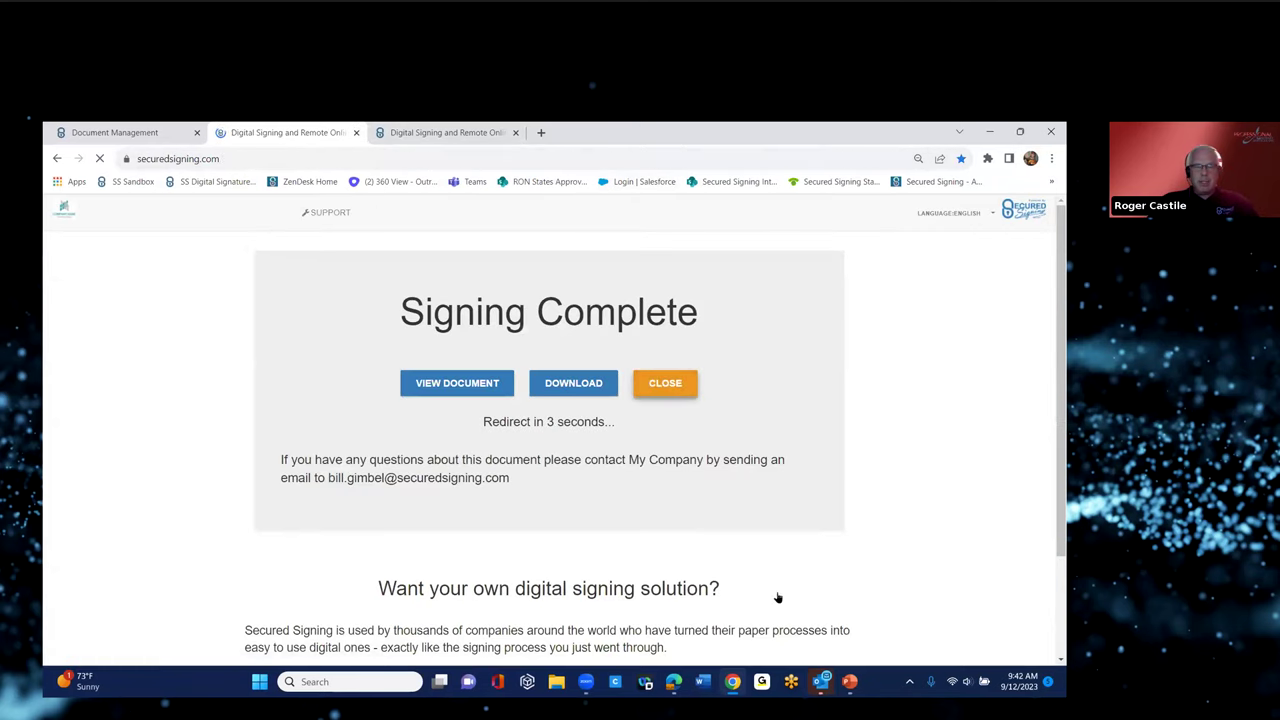
{"action": "key", "text": "alt+Tab"}
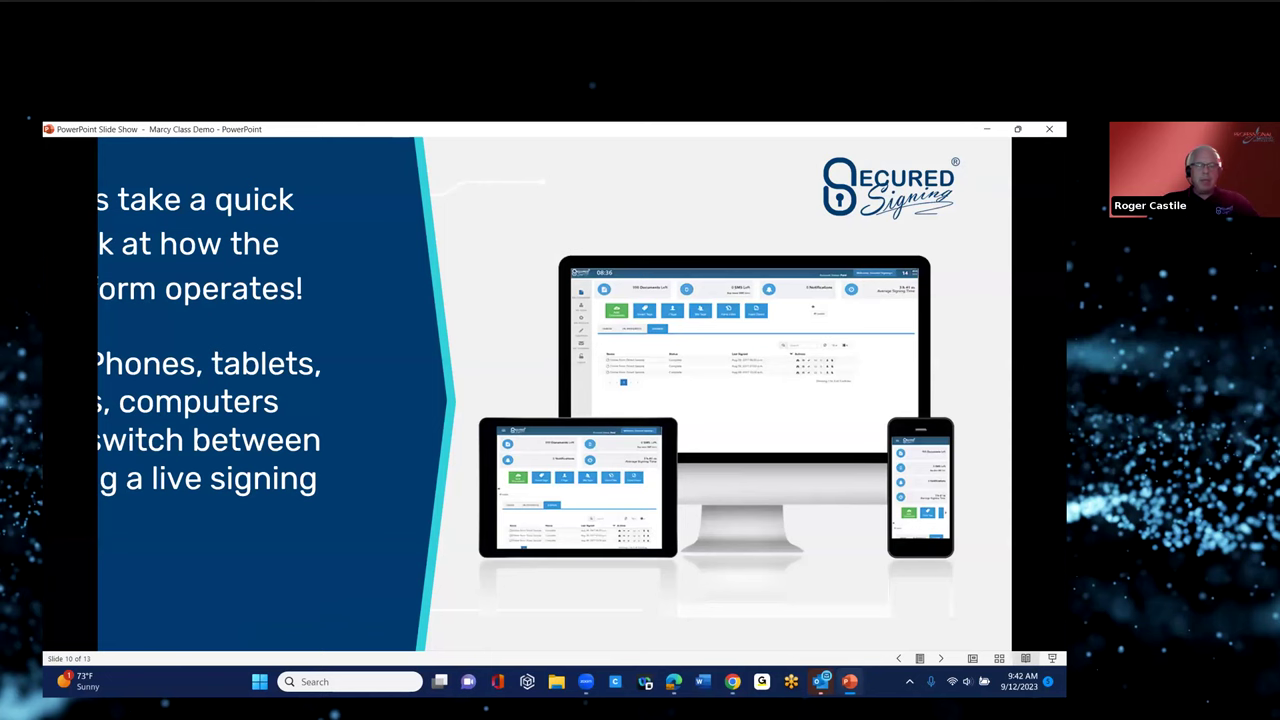
Switch from the PowerPoint slide show back to Secured Signing in Chrome.
{"action": "key", "text": "alt+Tab"}
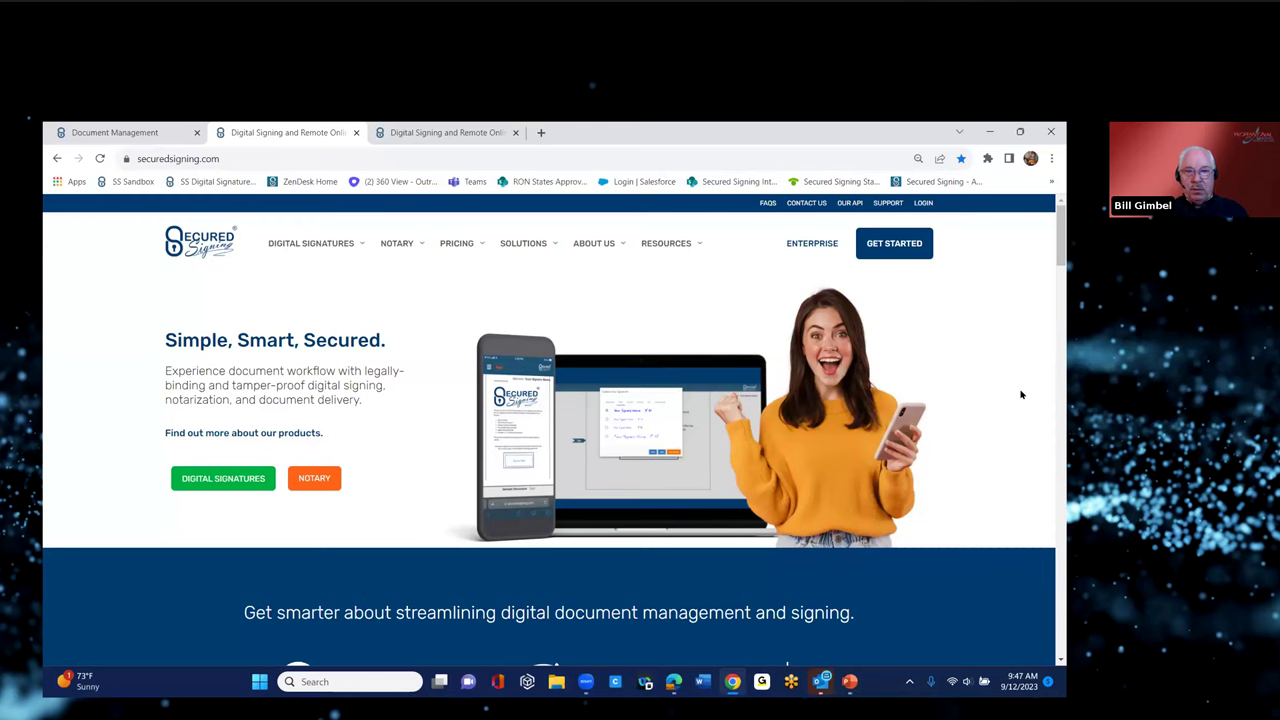
Log back into Secured Signing and start a new Notary (RON) notarization.
{"action": "left_click", "coordinate": [922, 203]}
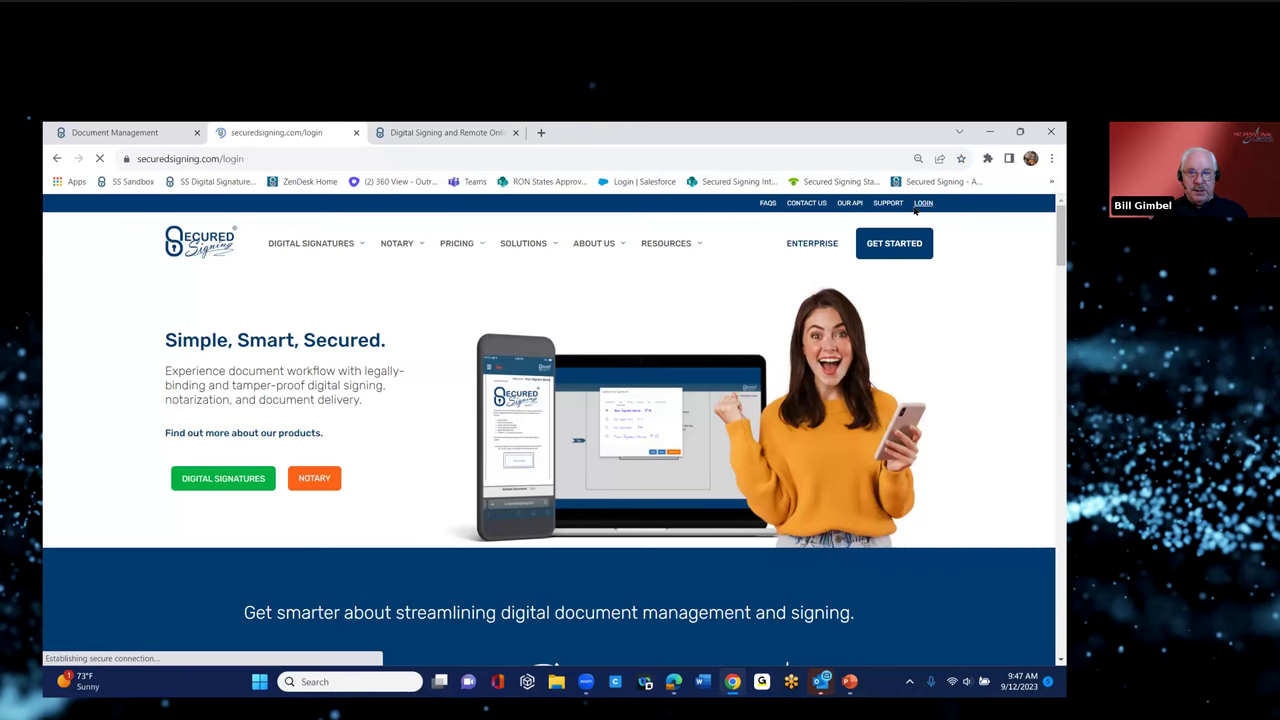
{"action": "left_click", "coordinate": [318, 443]}
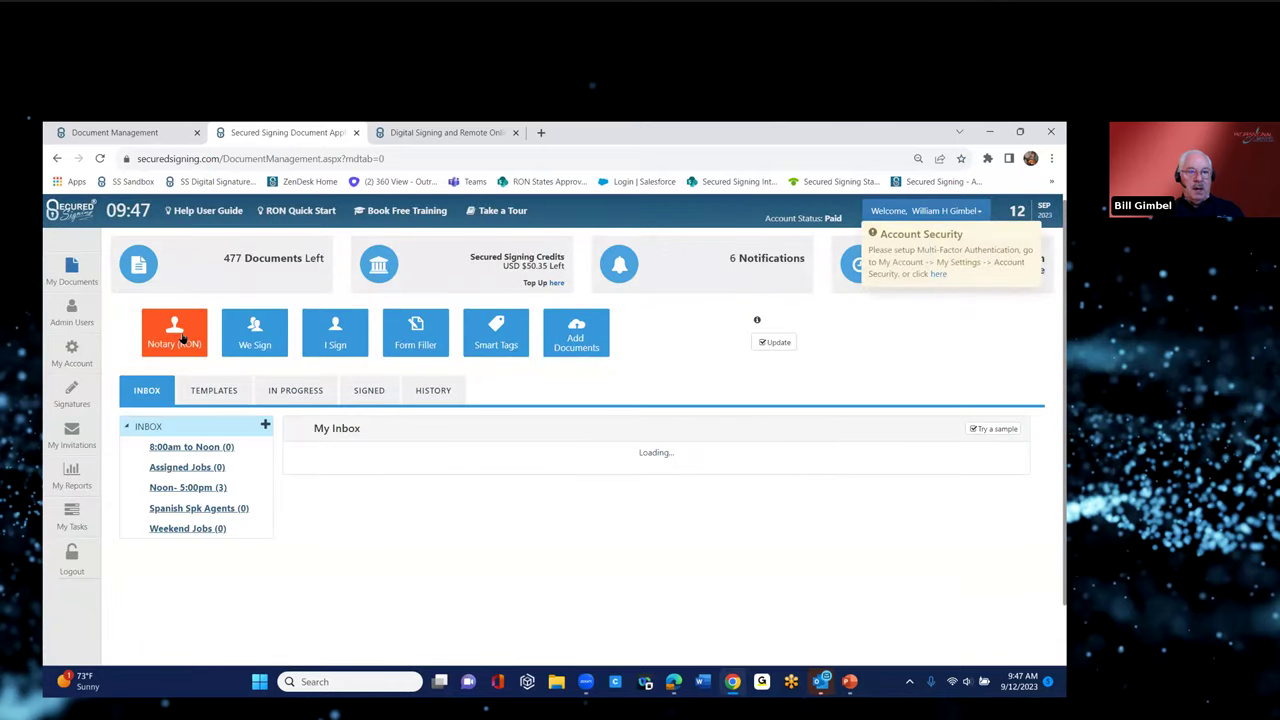
{"action": "left_click", "coordinate": [181, 339]}
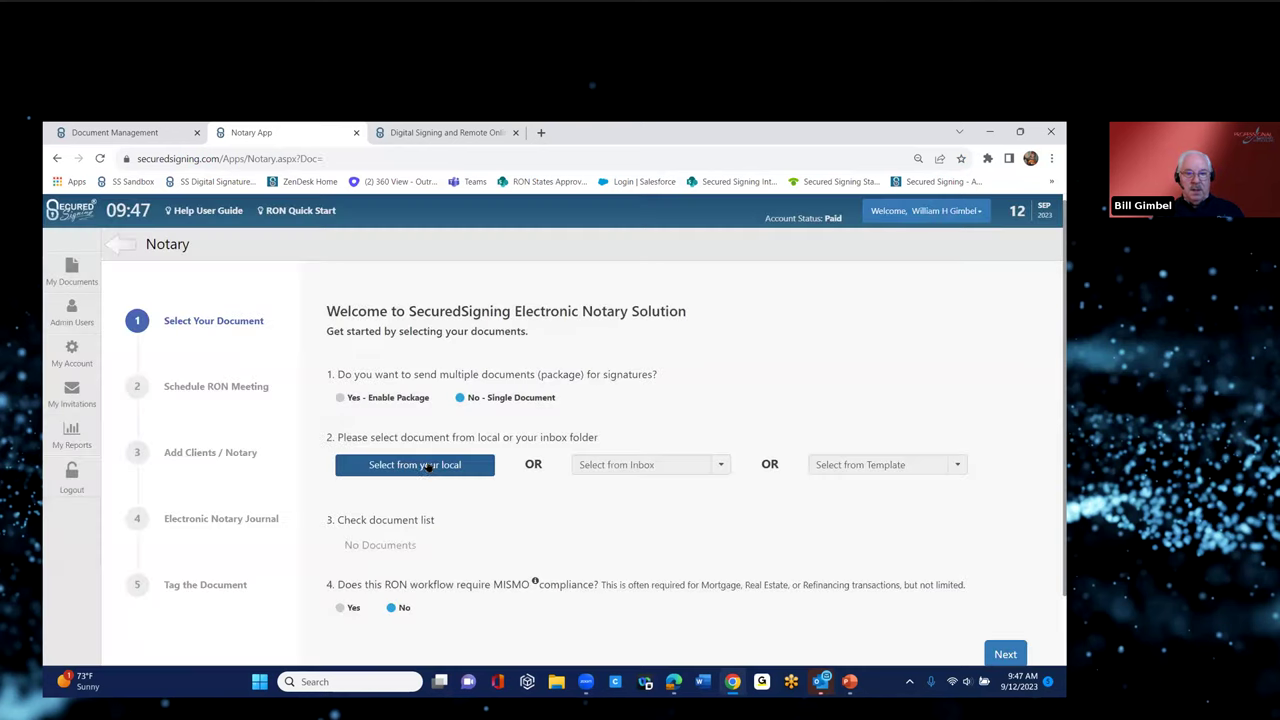
Upload Marcy POA Demo.pdf from the local computer as the notarization document.
{"action": "left_click", "coordinate": [430, 466]}
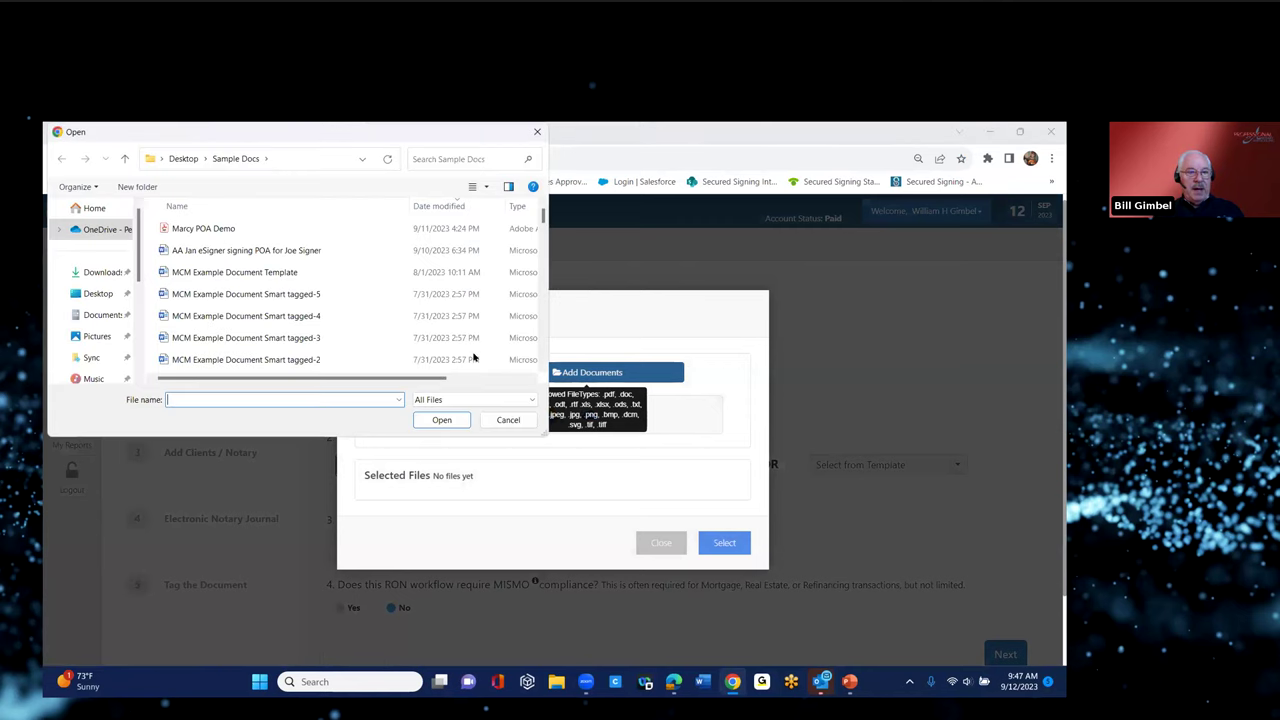
{"action": "left_click", "coordinate": [193, 231]}
{"action": "double_click", "coordinate": [193, 231]}
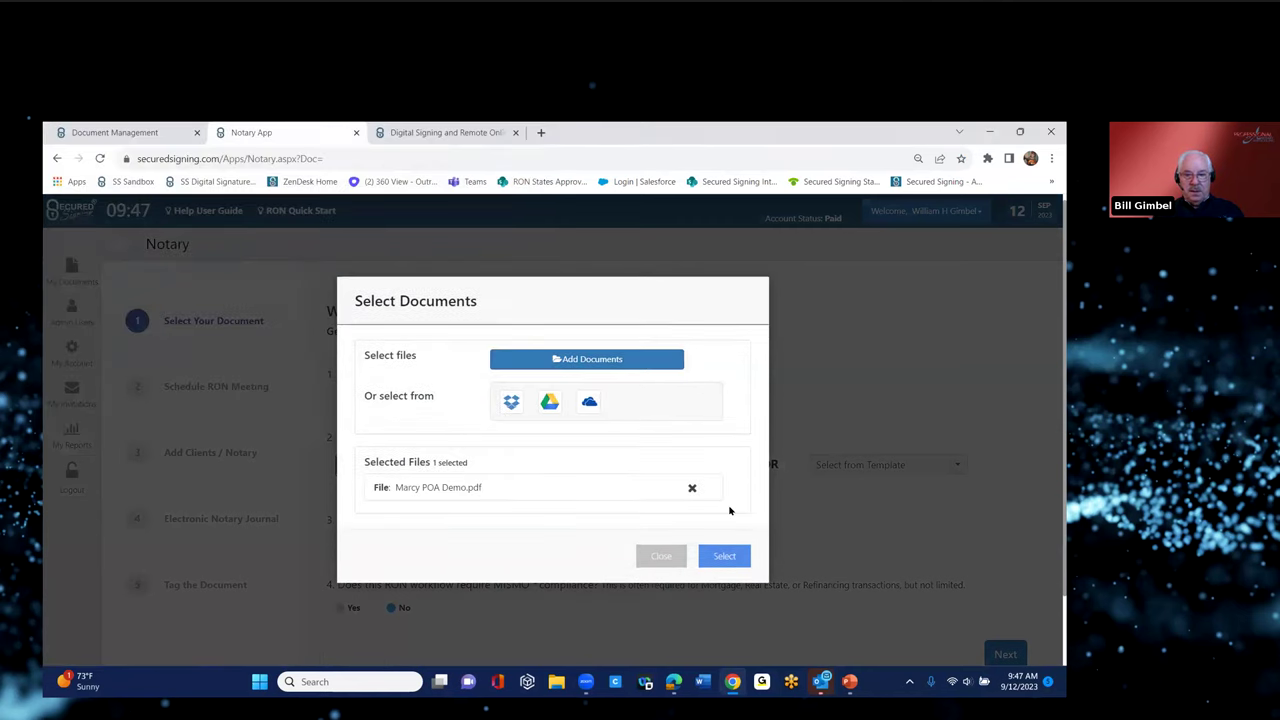
{"action": "left_click", "coordinate": [724, 557]}
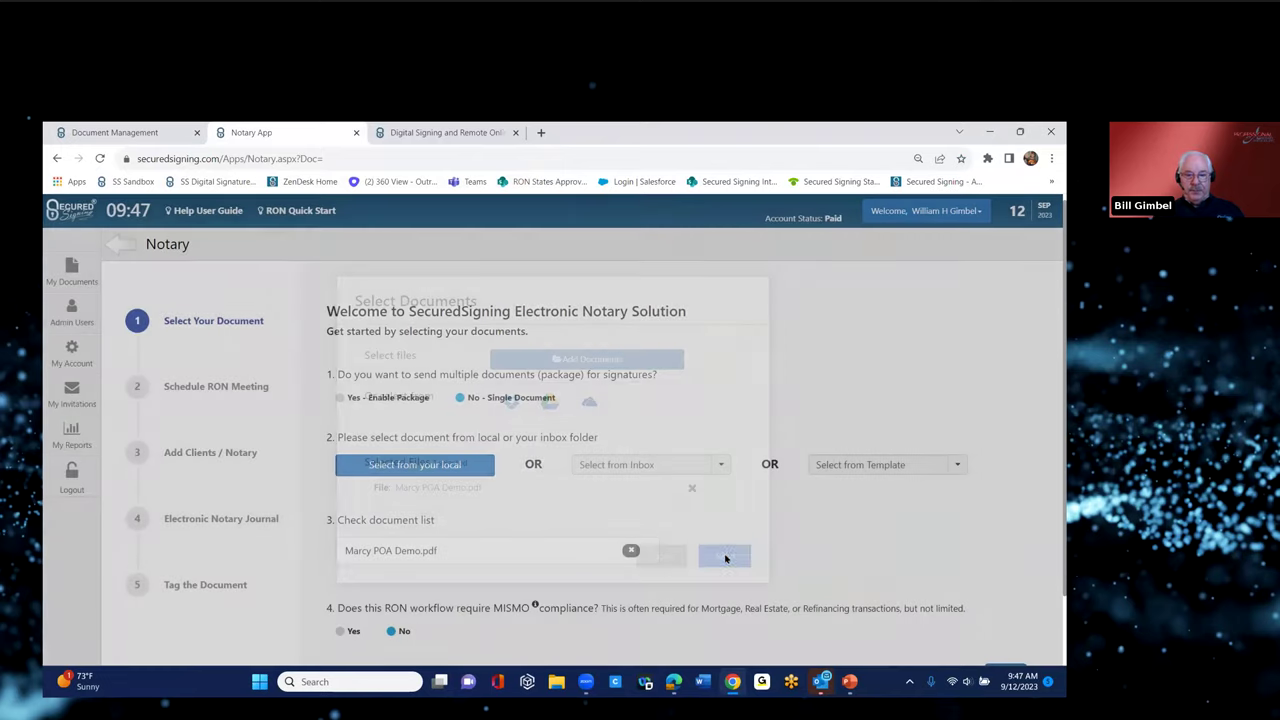
{"action": "scroll", "coordinate": [1051, 355], "scroll_direction": "down", "scroll_amount": 1}
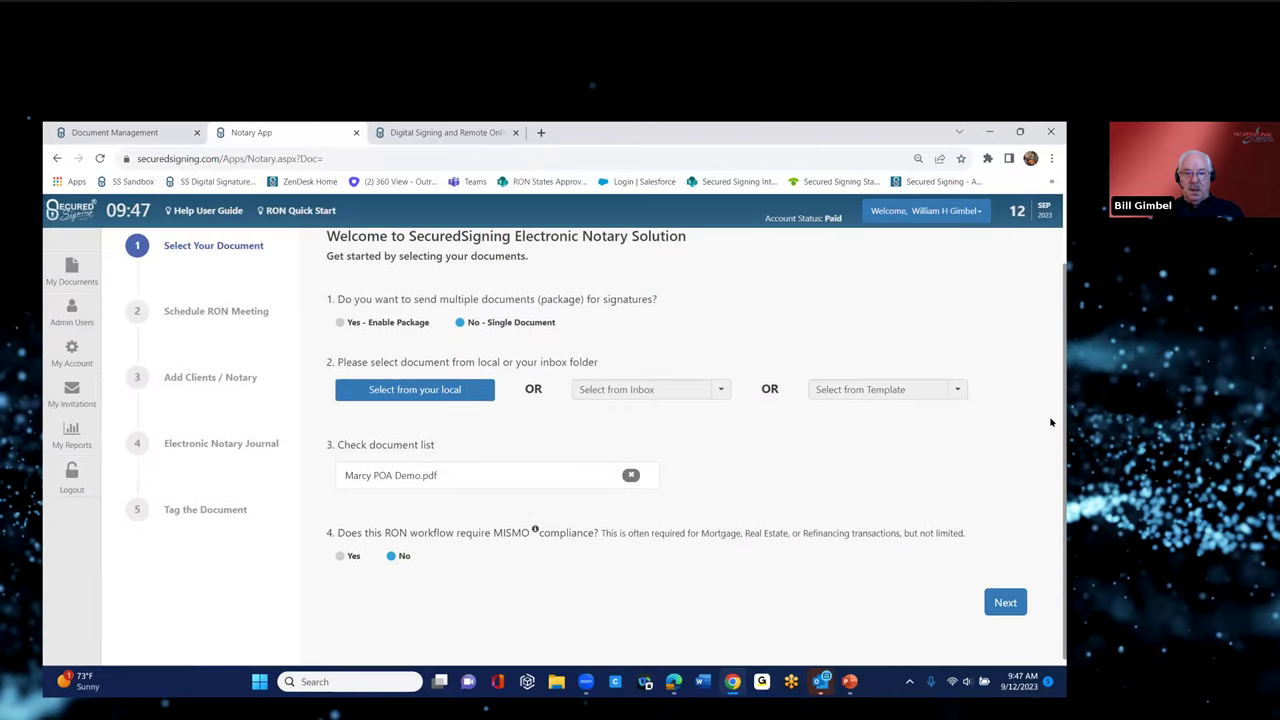
Schedule the RON meeting for 09/13/2023 09:47 AM with the calendar picker.
{"action": "left_click", "coordinate": [1005, 604]}
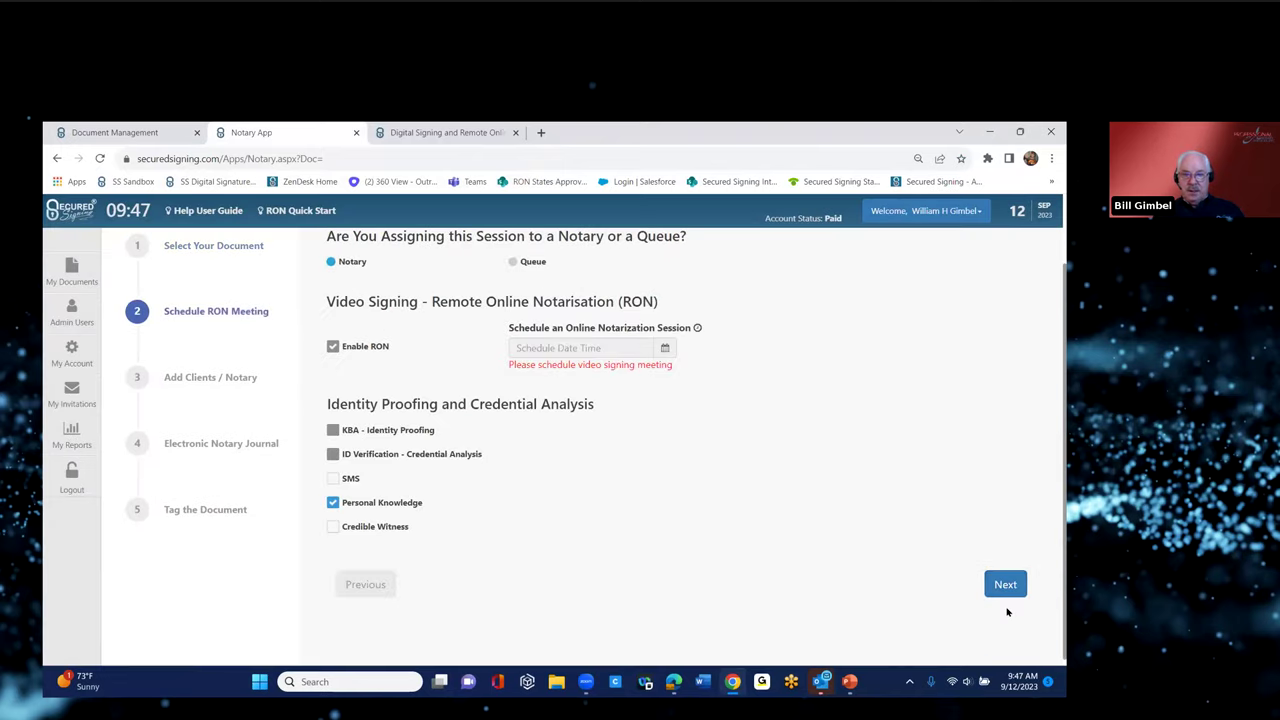
{"action": "left_click", "coordinate": [667, 352]}
{"action": "left_click", "coordinate": [588, 464]}
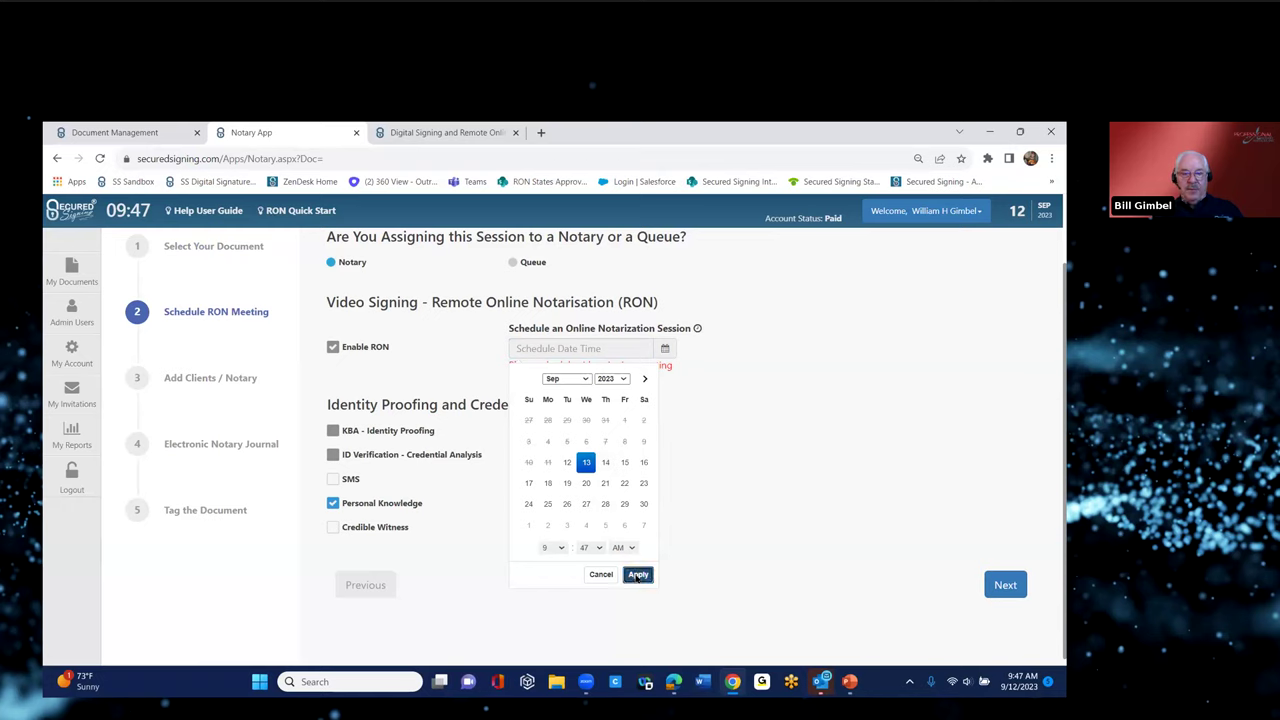
{"action": "left_click", "coordinate": [638, 575]}
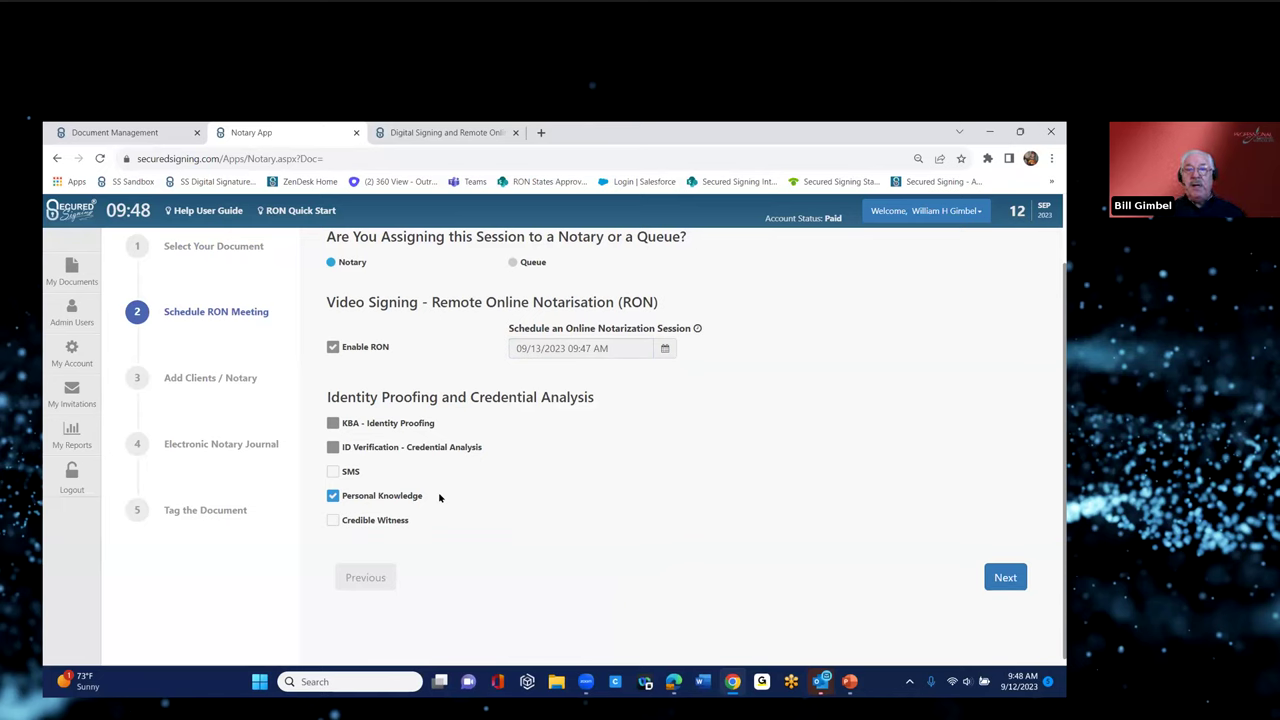
{"action": "scroll", "coordinate": [1051, 402], "scroll_direction": "up", "scroll_amount": 1}
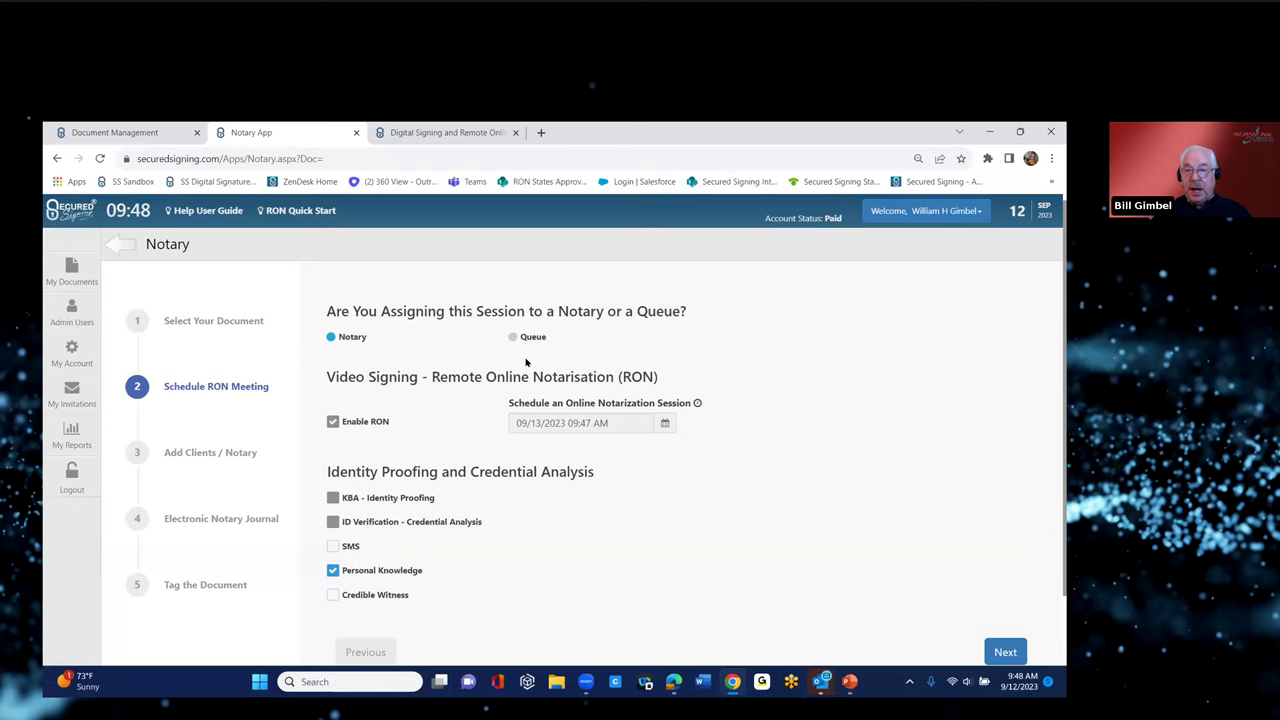
{"action": "scroll", "coordinate": [1051, 335], "scroll_direction": "down", "scroll_amount": 1}
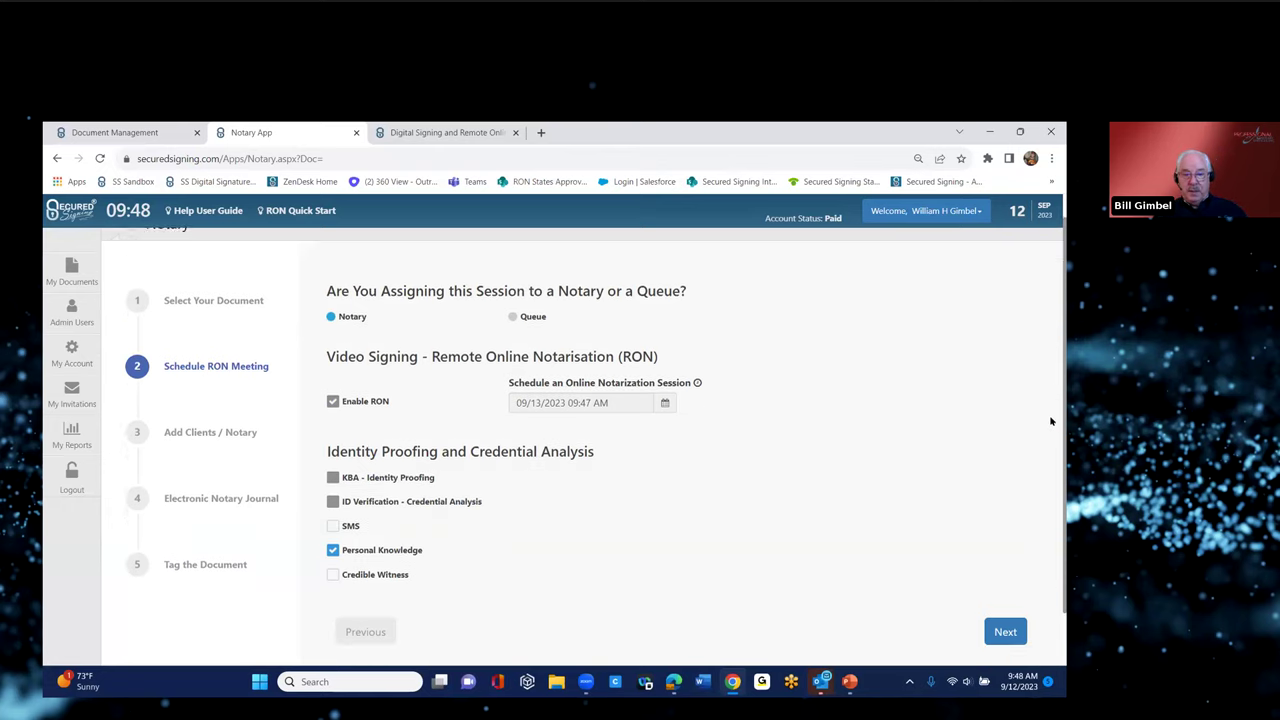
Add the signer by entering their e-mail and choosing the saved autofill entry.
{"action": "left_click", "coordinate": [1006, 577]}
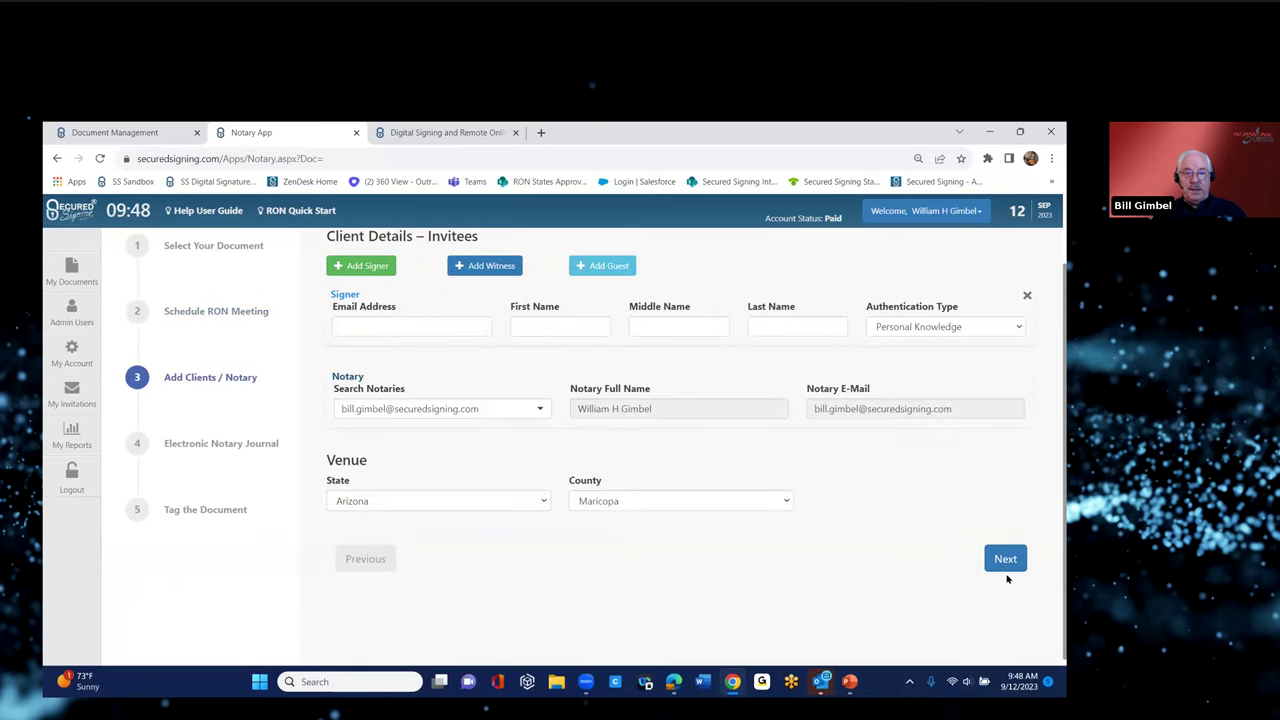
{"action": "left_click", "coordinate": [356, 325]}
{"action": "type", "text": "bg2"}
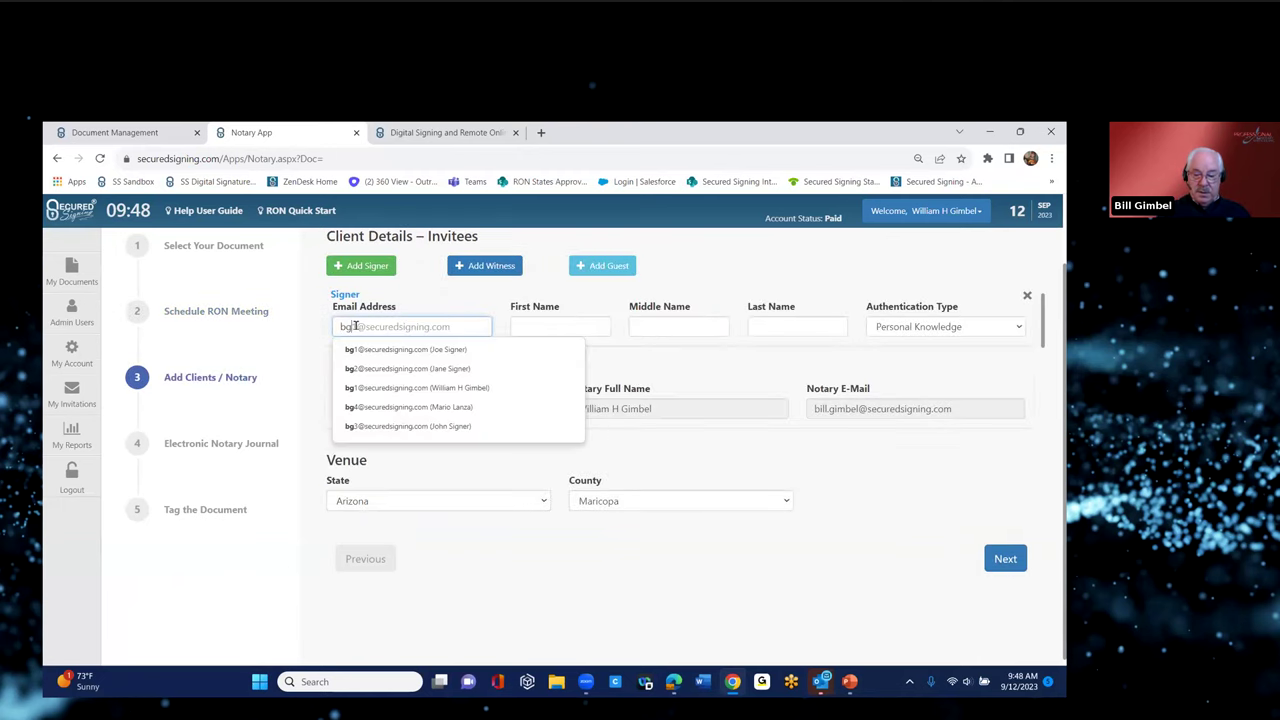
{"action": "left_click", "coordinate": [380, 350]}
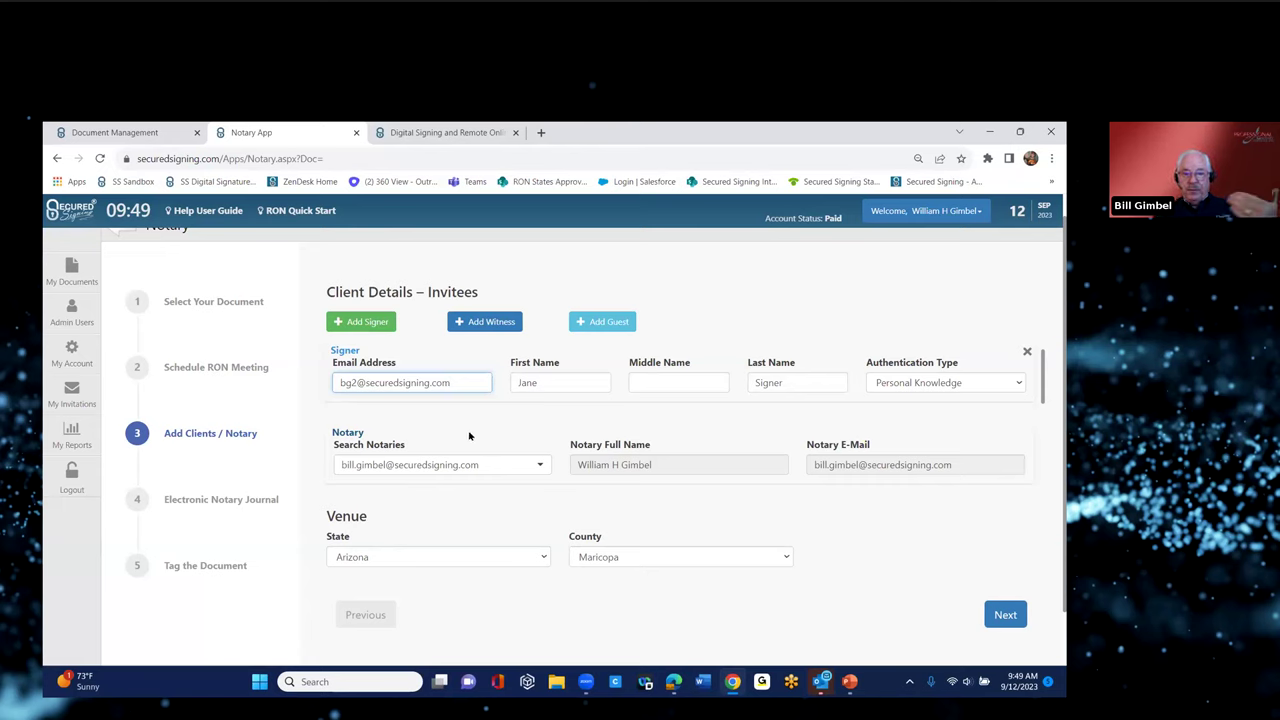
Change the venue to New York, Delaware County, and continue to the journal step.
{"action": "left_click", "coordinate": [543, 555]}
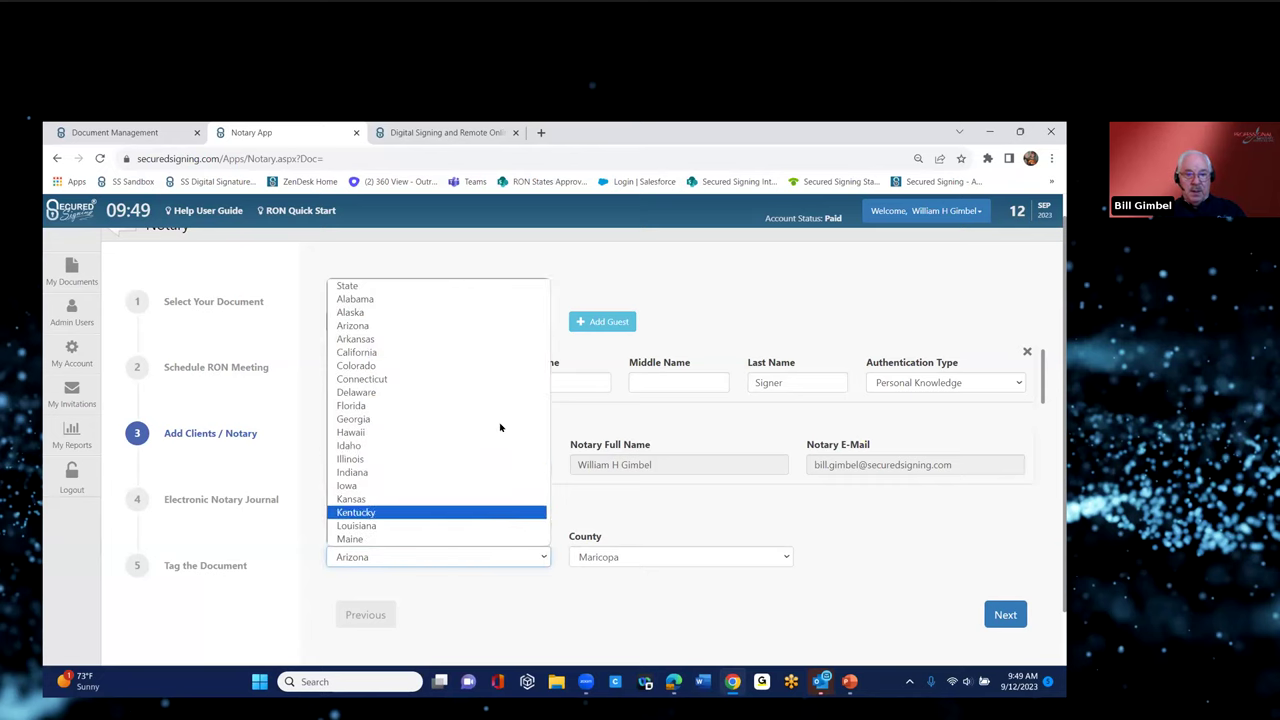
{"action": "left_click", "coordinate": [543, 298]}
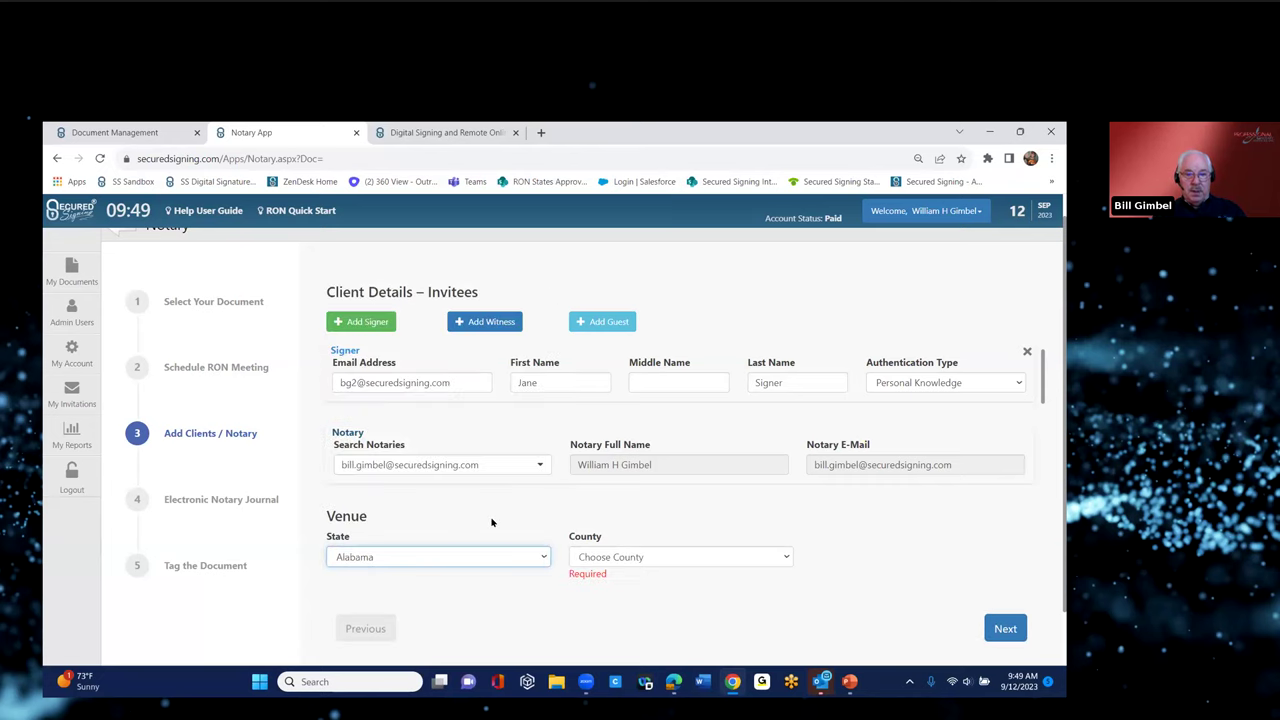
{"action": "left_click", "coordinate": [539, 557]}
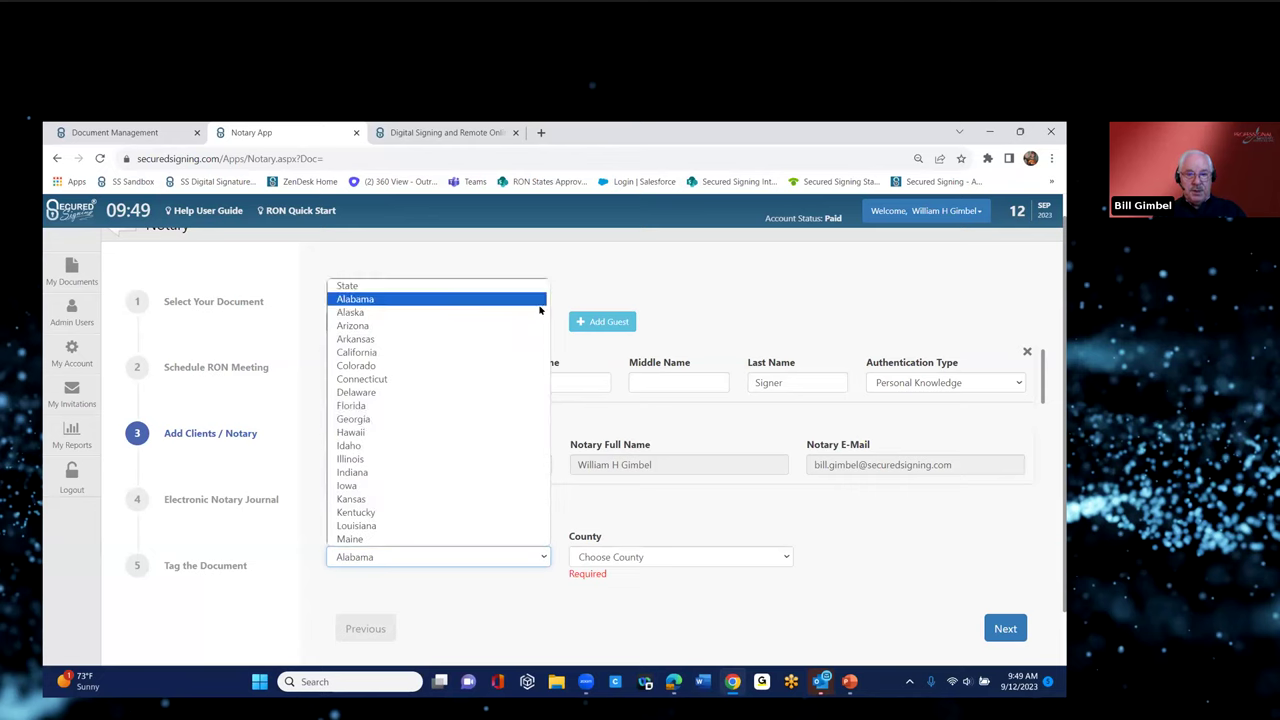
{"action": "left_click_drag", "start_coordinate": [550, 307], "coordinate": [486, 423]}
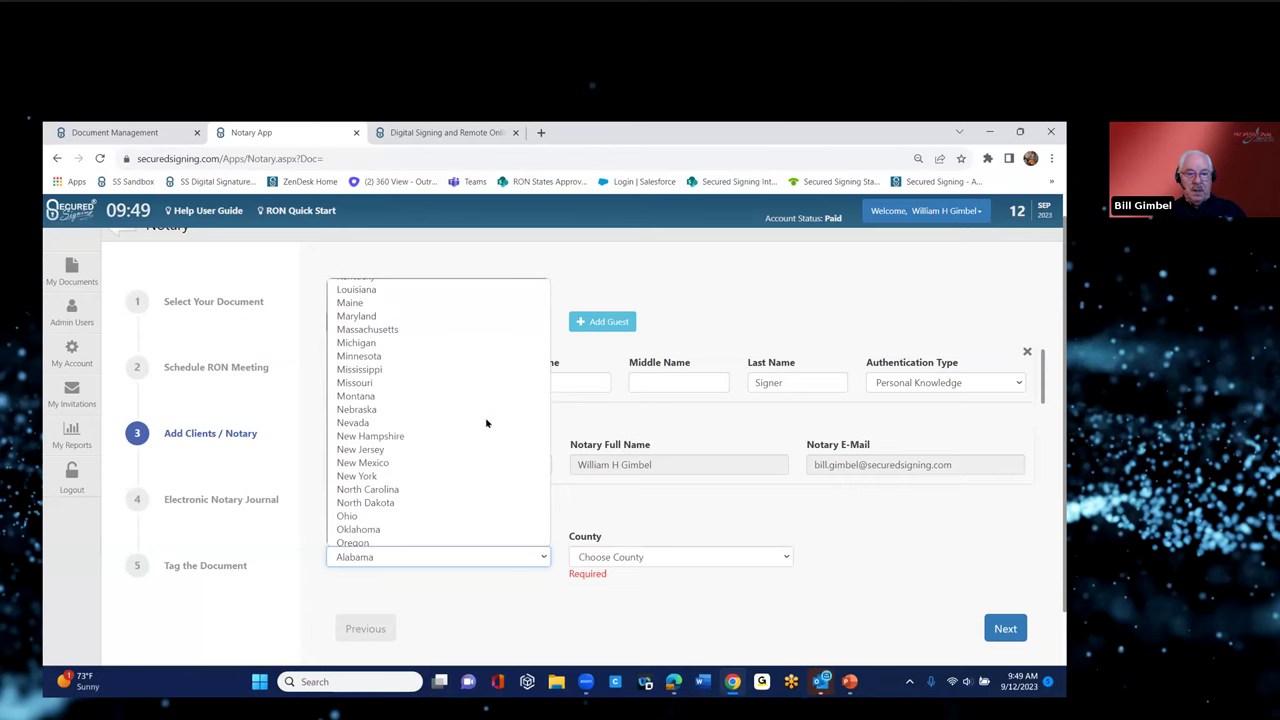
{"action": "left_click", "coordinate": [364, 479]}
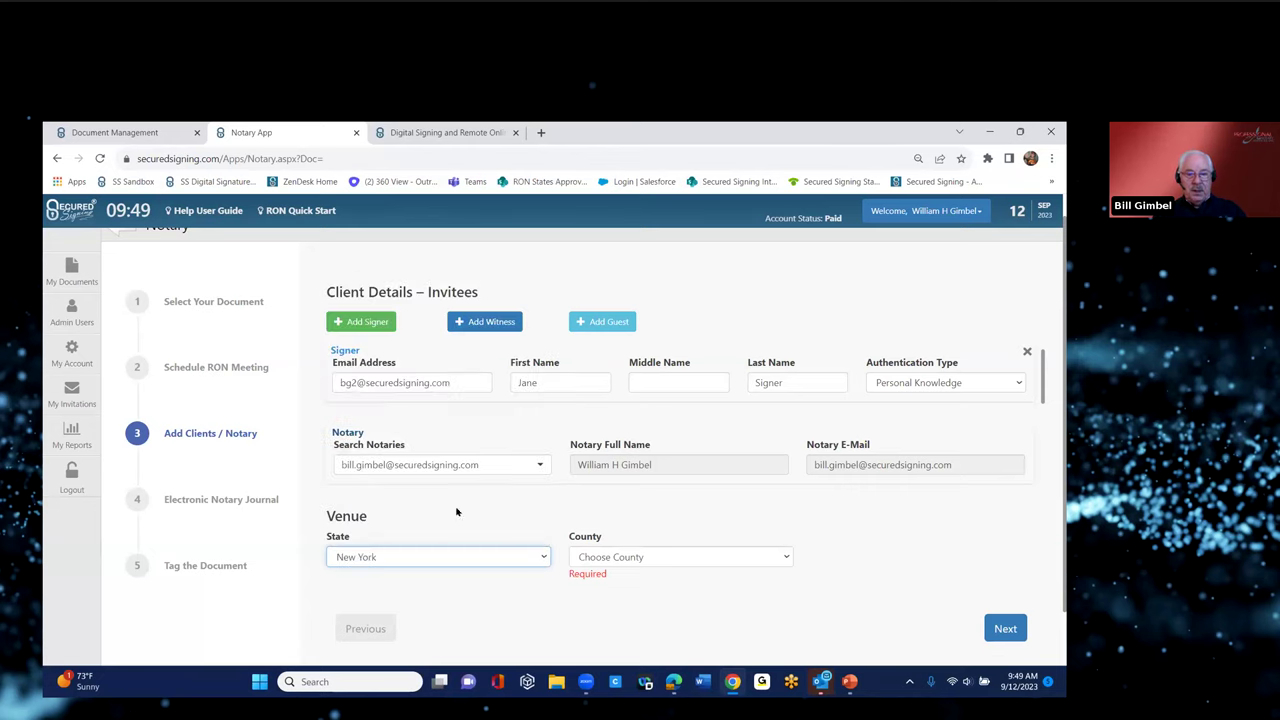
{"action": "left_click", "coordinate": [786, 554]}
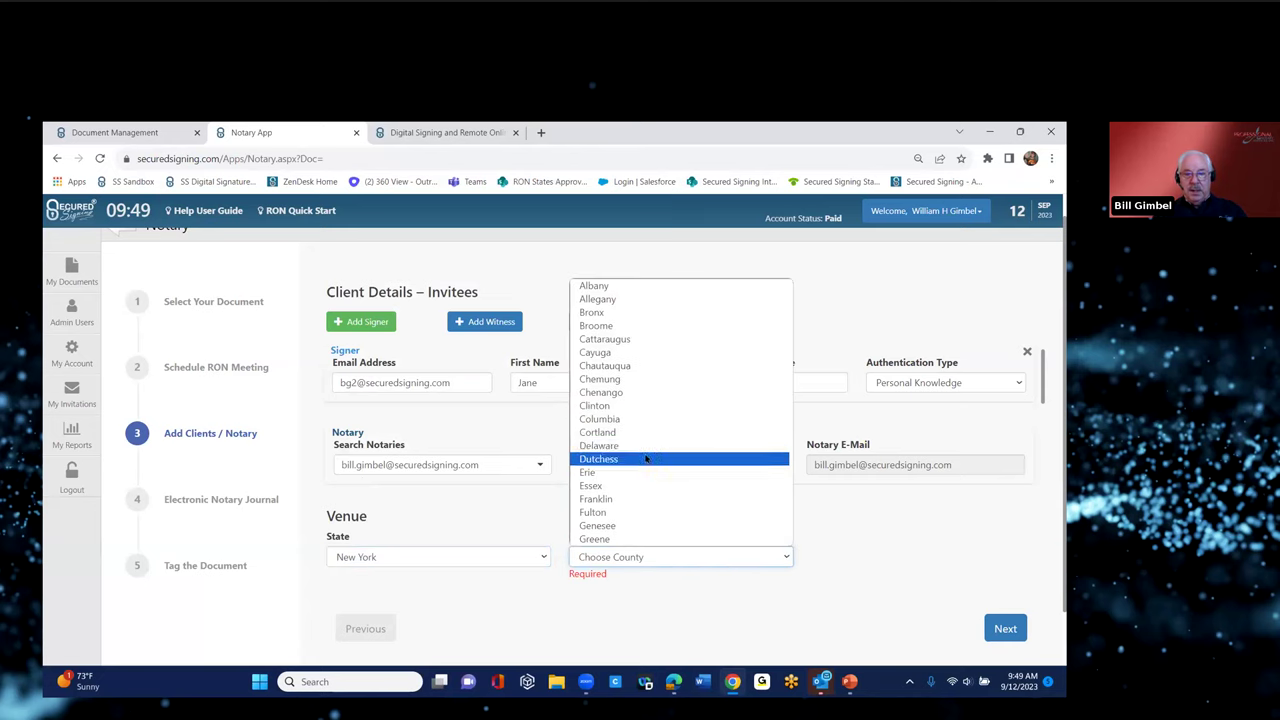
{"action": "left_click", "coordinate": [640, 458]}
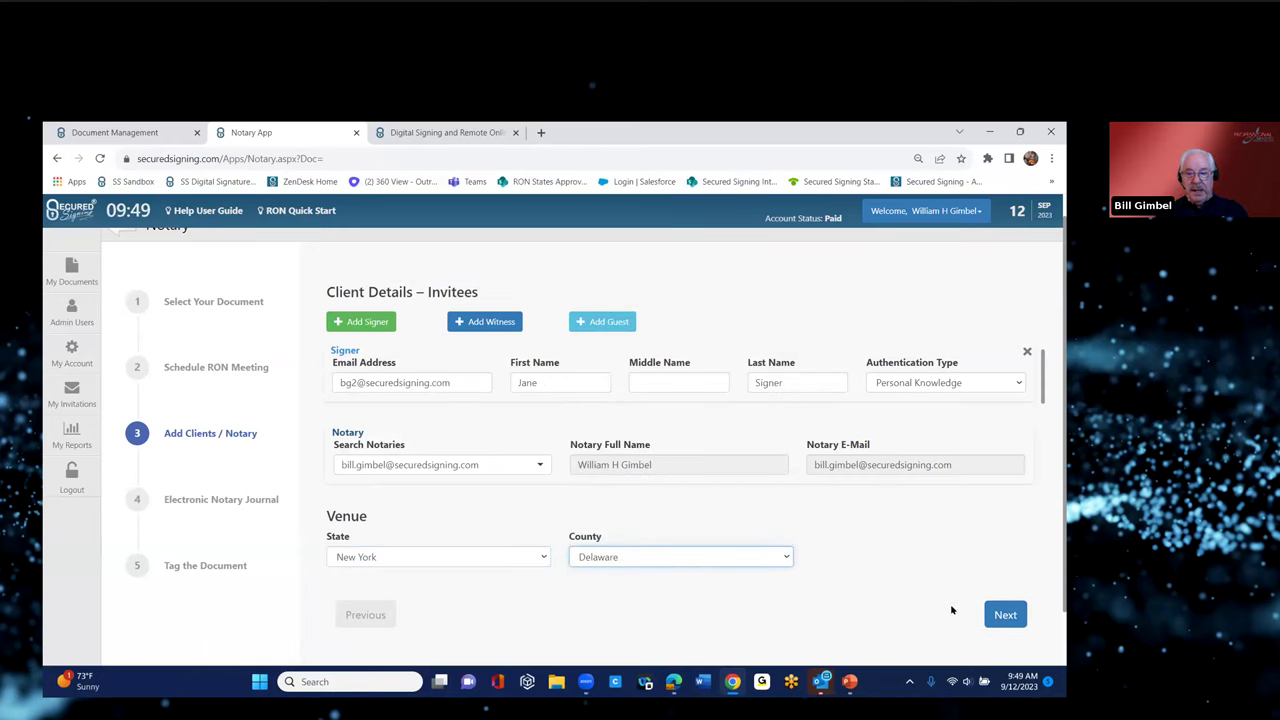
{"action": "left_click", "coordinate": [1003, 614]}
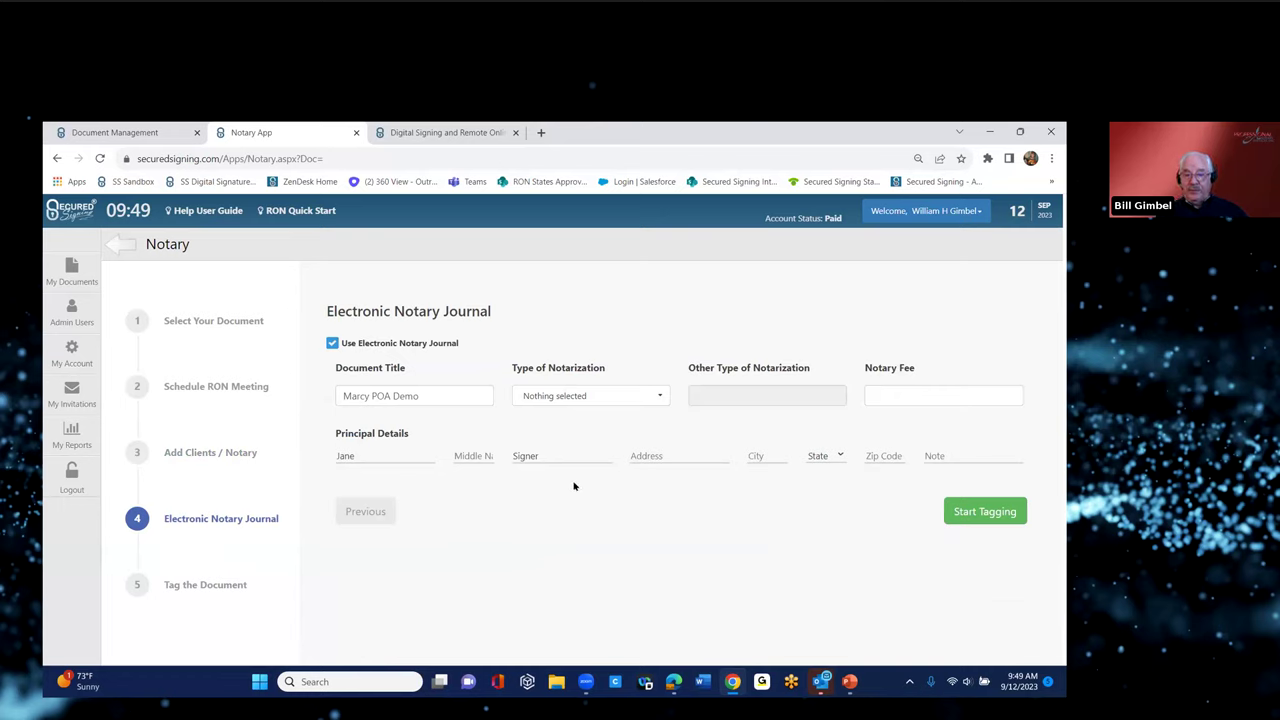
Turn off the electronic notary journal and begin tagging Marcy POA Demo.
{"action": "left_click", "coordinate": [332, 344]}
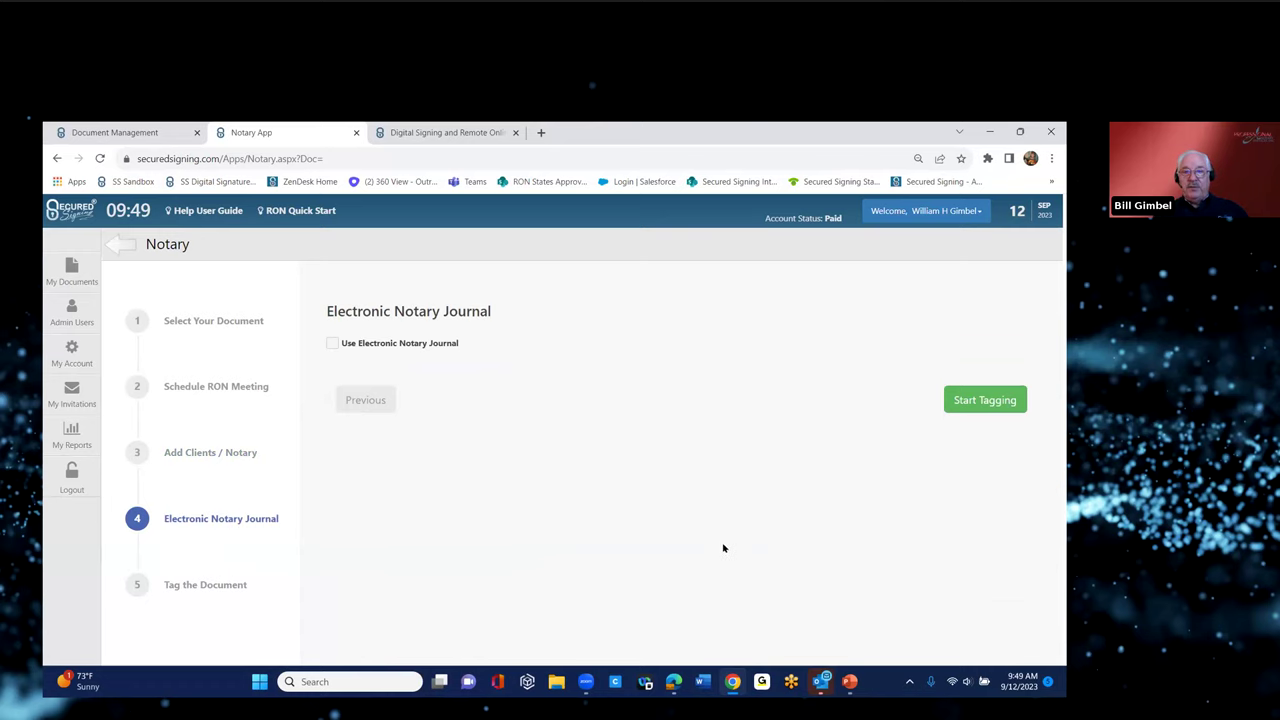
{"action": "left_click", "coordinate": [984, 400]}
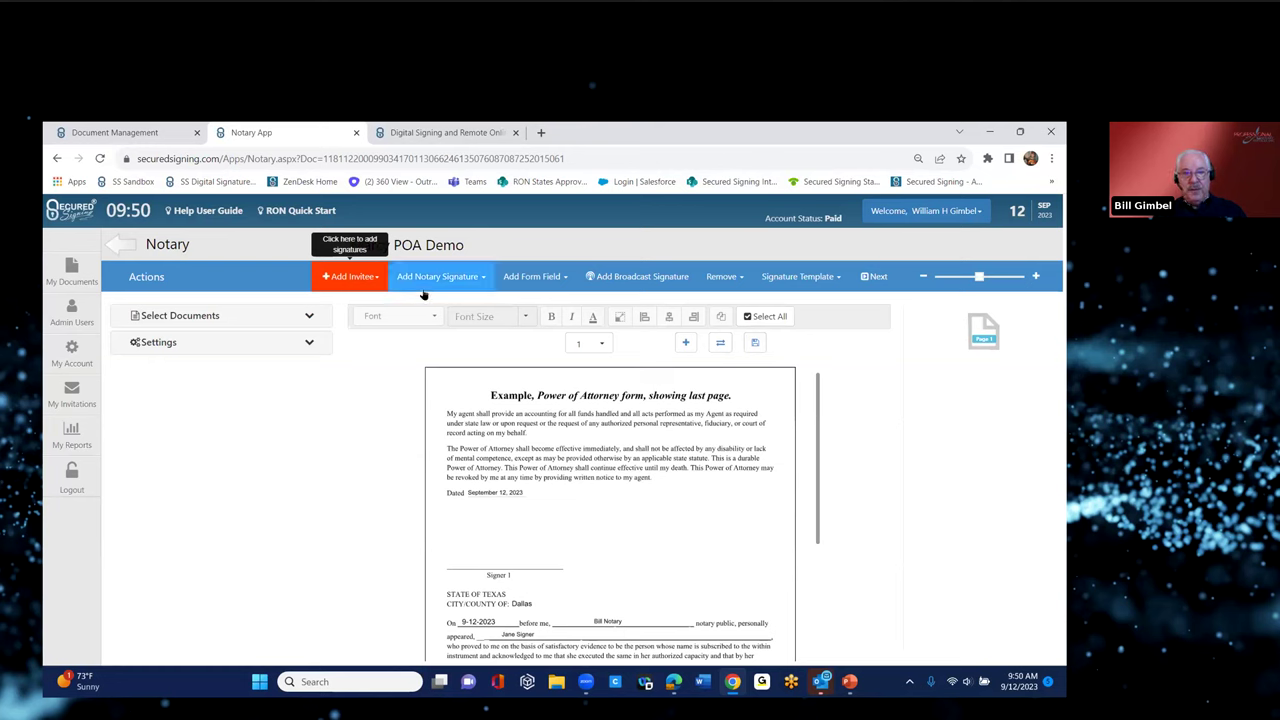
Place the signer's signature box on the Signer 1 line.
{"action": "left_click", "coordinate": [374, 277]}
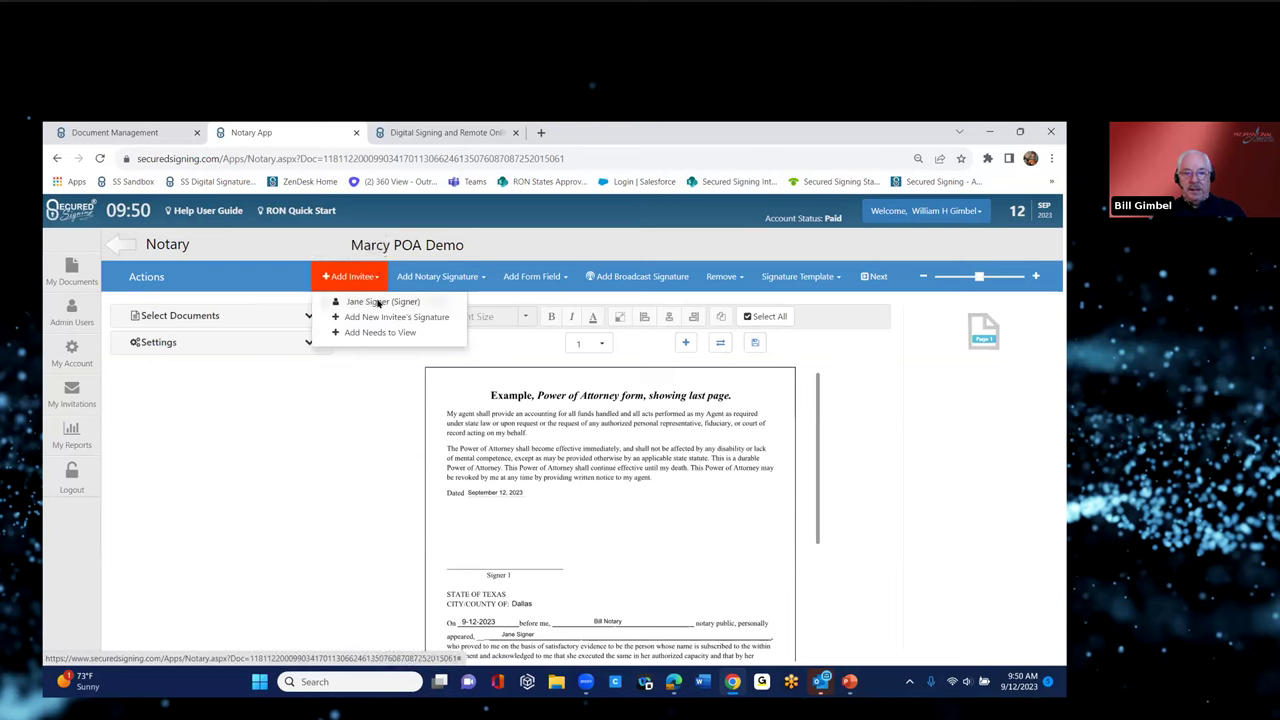
{"action": "left_click", "coordinate": [378, 302]}
{"action": "mouse_move", "coordinate": [461, 381]}
{"action": "left_mouse_down"}
{"action": "mouse_move", "coordinate": [492, 548]}
{"action": "mouse_move", "coordinate": [492, 537]}
{"action": "left_mouse_up"}
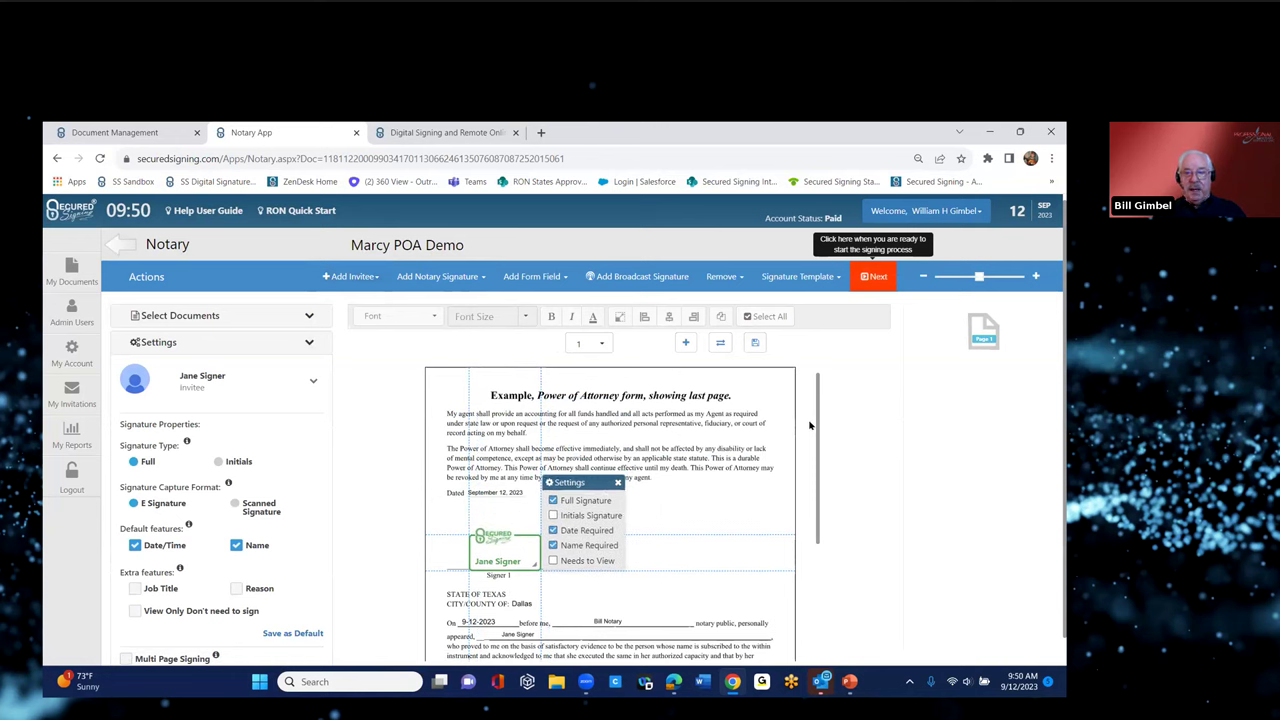
{"action": "left_click_drag", "start_coordinate": [819, 434], "coordinate": [824, 516]}
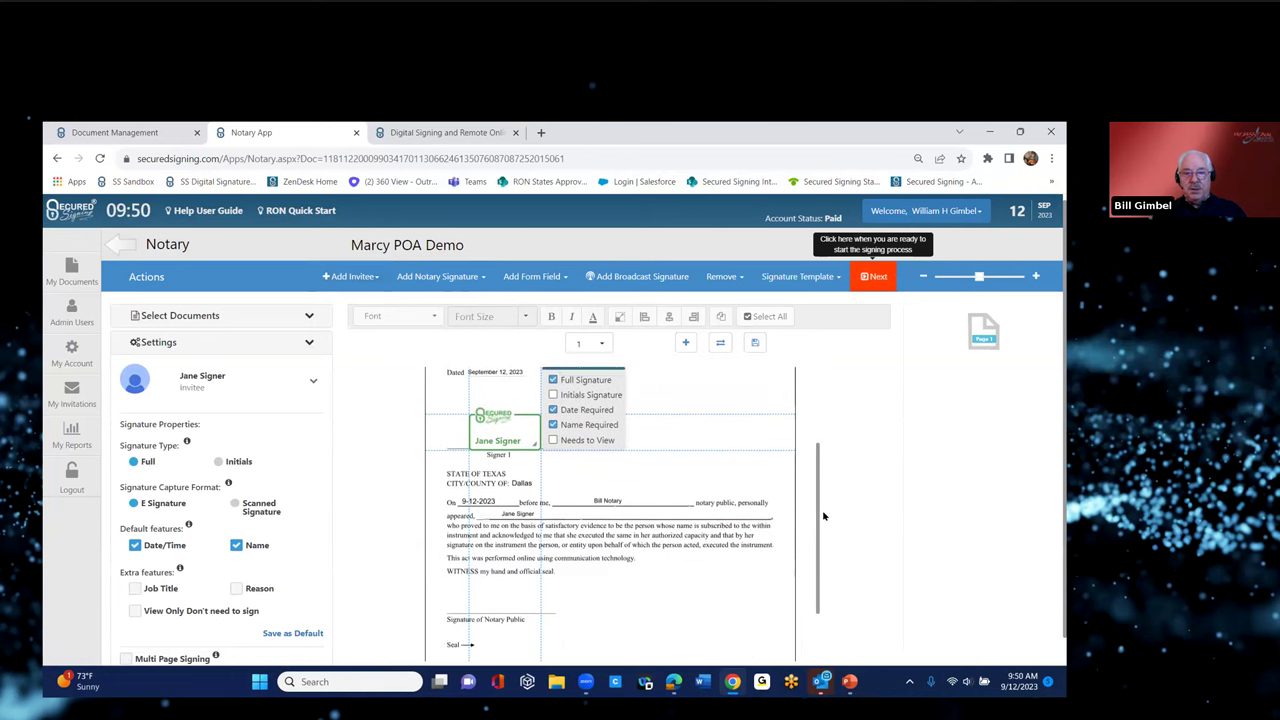
Place the notary stamp by the Seal line, the notary signature above its line, and add a text box.
{"action": "left_click", "coordinate": [440, 277]}
{"action": "left_click", "coordinate": [455, 317]}
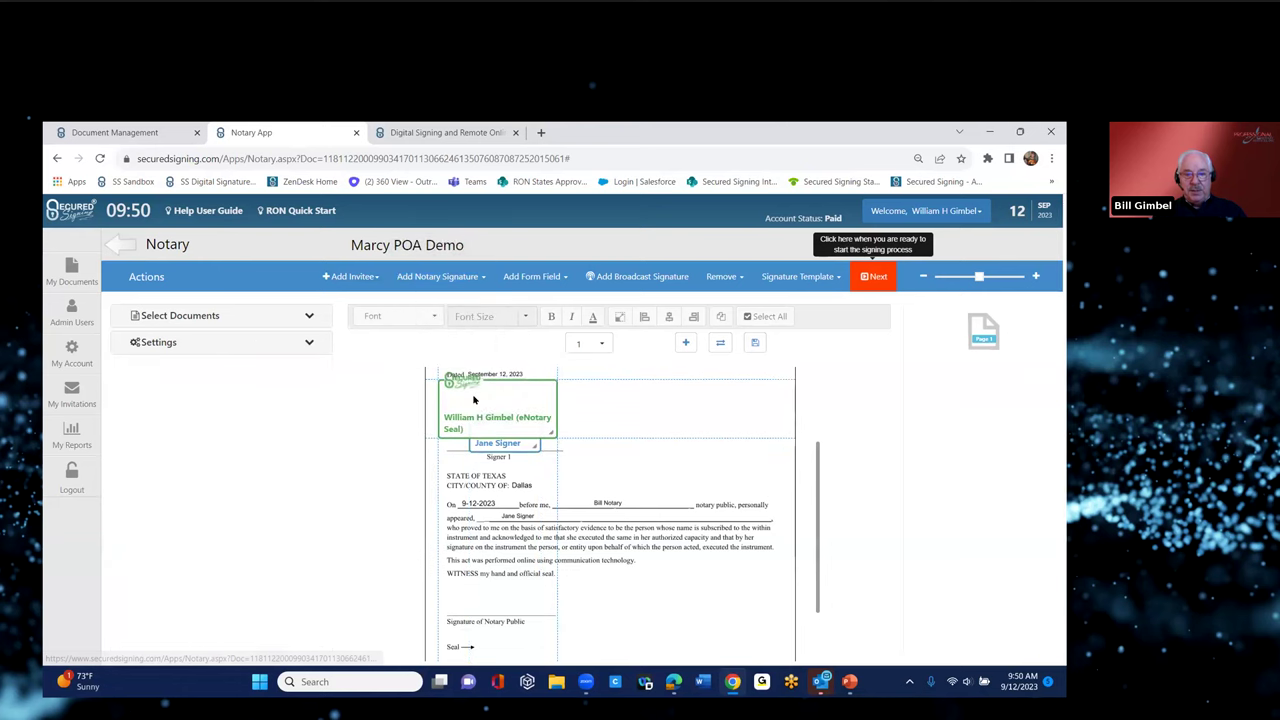
{"action": "left_click_drag", "start_coordinate": [505, 430], "coordinate": [556, 648]}
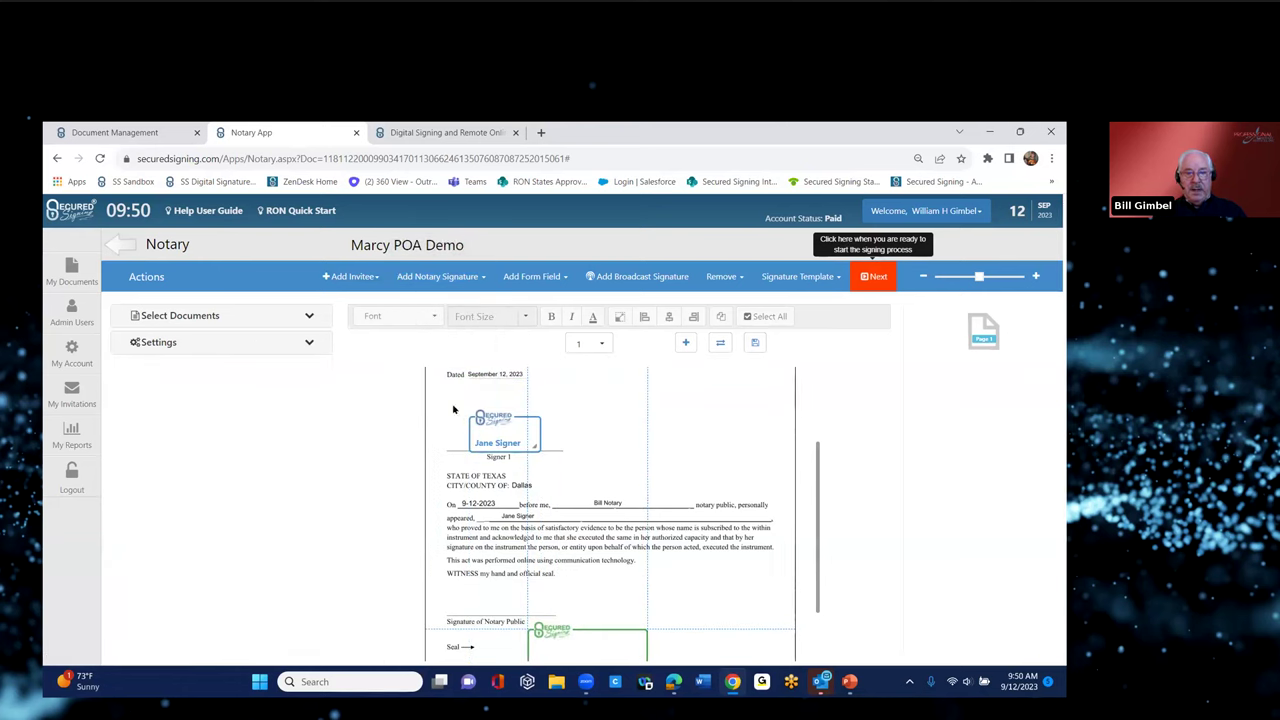
{"action": "left_click", "coordinate": [483, 280]}
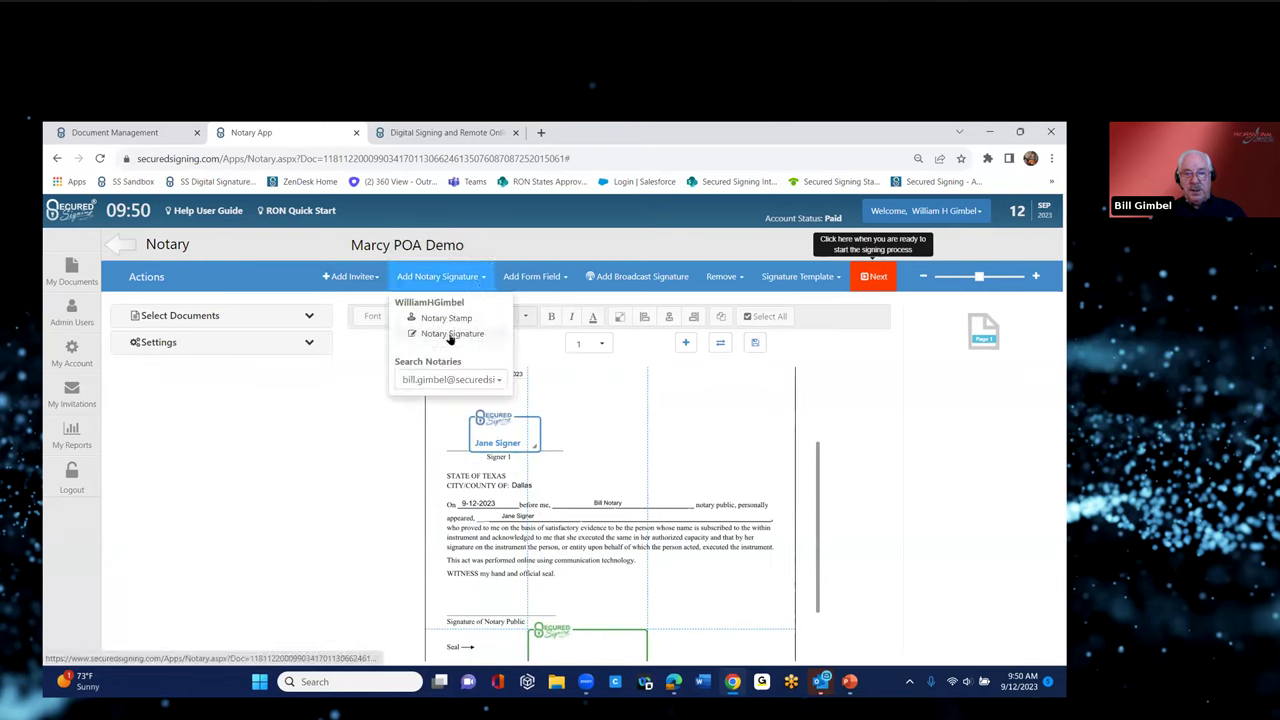
{"action": "left_click", "coordinate": [449, 337]}
{"action": "mouse_move", "coordinate": [536, 420]}
{"action": "left_mouse_down"}
{"action": "mouse_move", "coordinate": [564, 408]}
{"action": "mouse_move", "coordinate": [549, 470]}
{"action": "mouse_move", "coordinate": [552, 613]}
{"action": "left_mouse_up"}
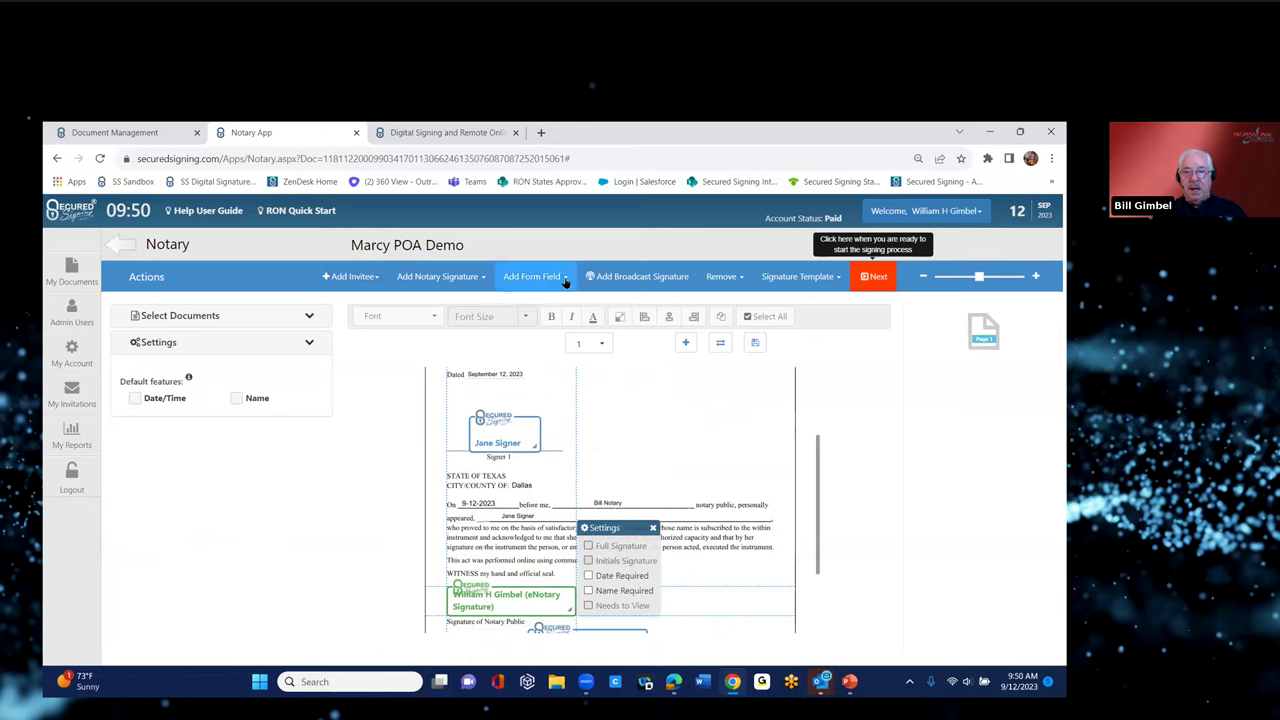
{"action": "left_click", "coordinate": [563, 279]}
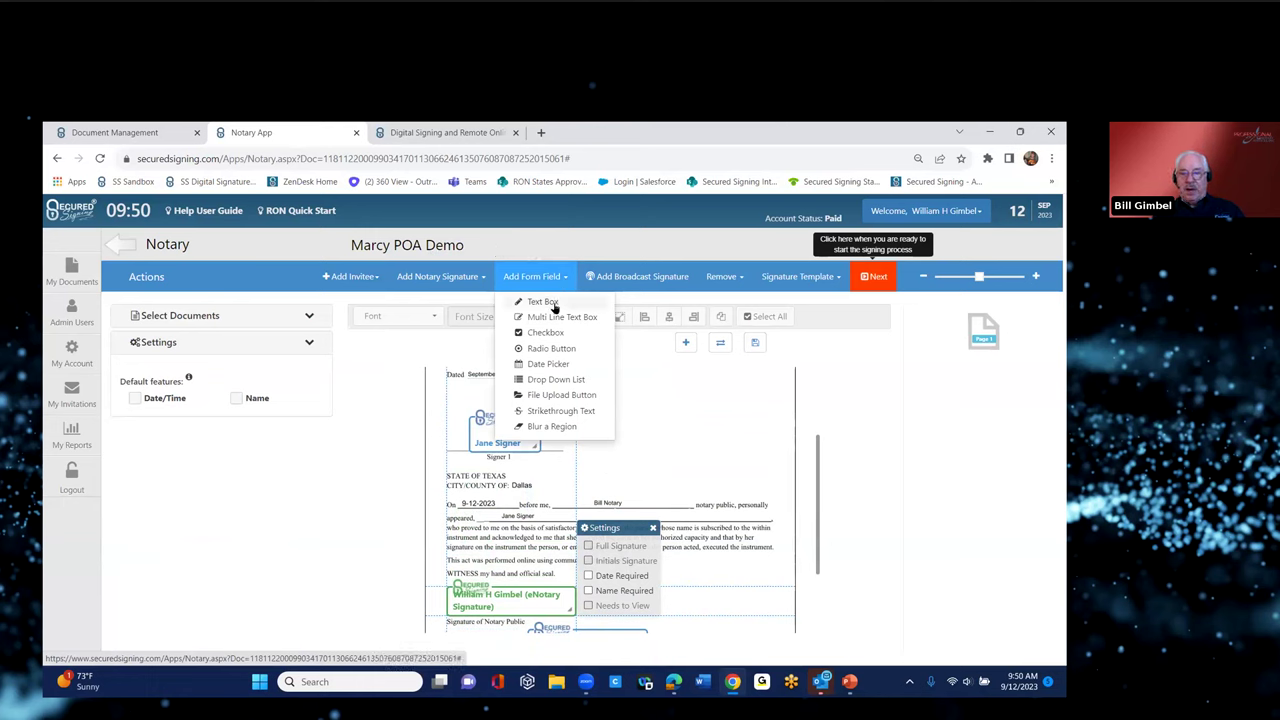
{"action": "left_click", "coordinate": [543, 302]}
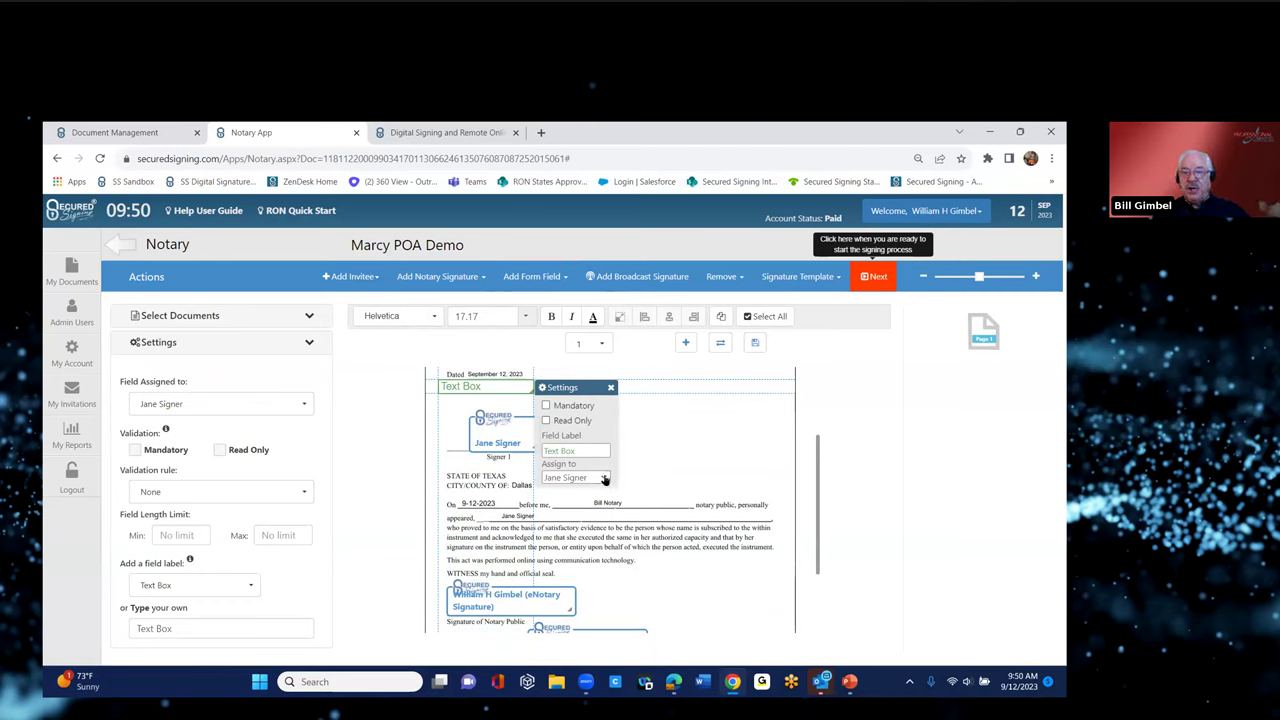
Put the text box beside Signer 1, make it mandatory and label it 'Cell Phone #'.
{"action": "left_click_drag", "start_coordinate": [489, 385], "coordinate": [646, 457]}
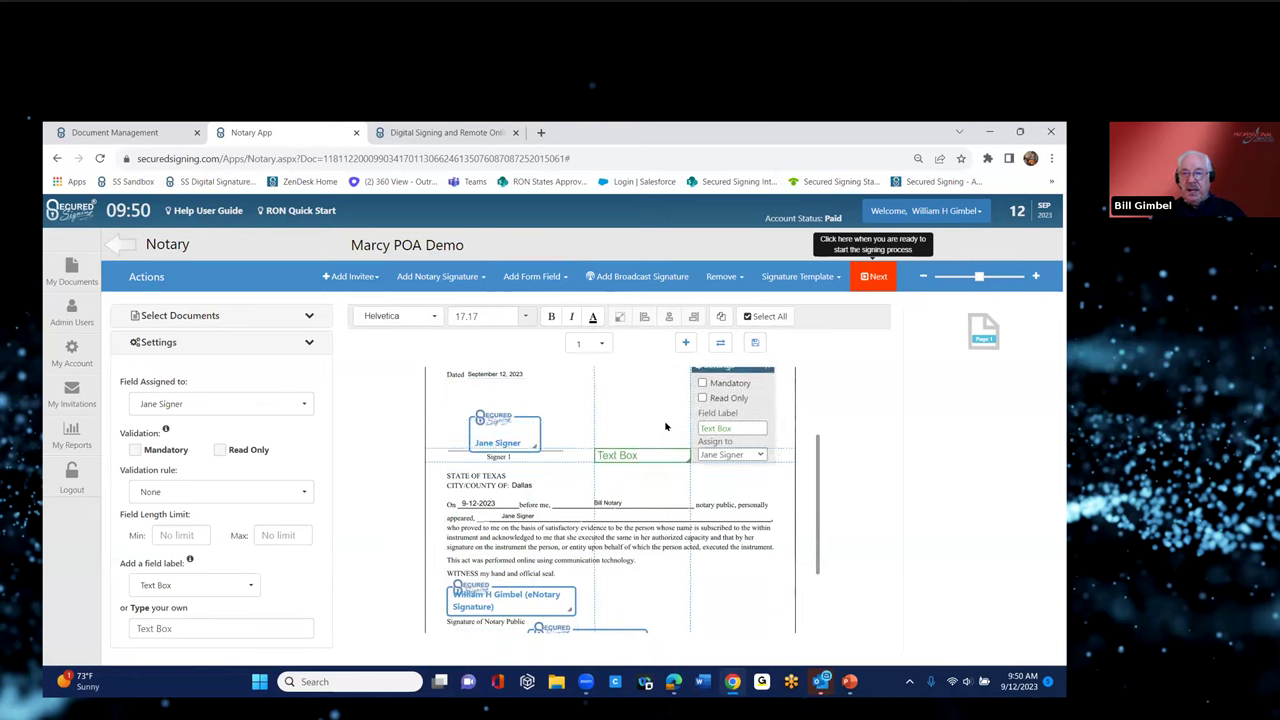
{"action": "left_click", "coordinate": [703, 384]}
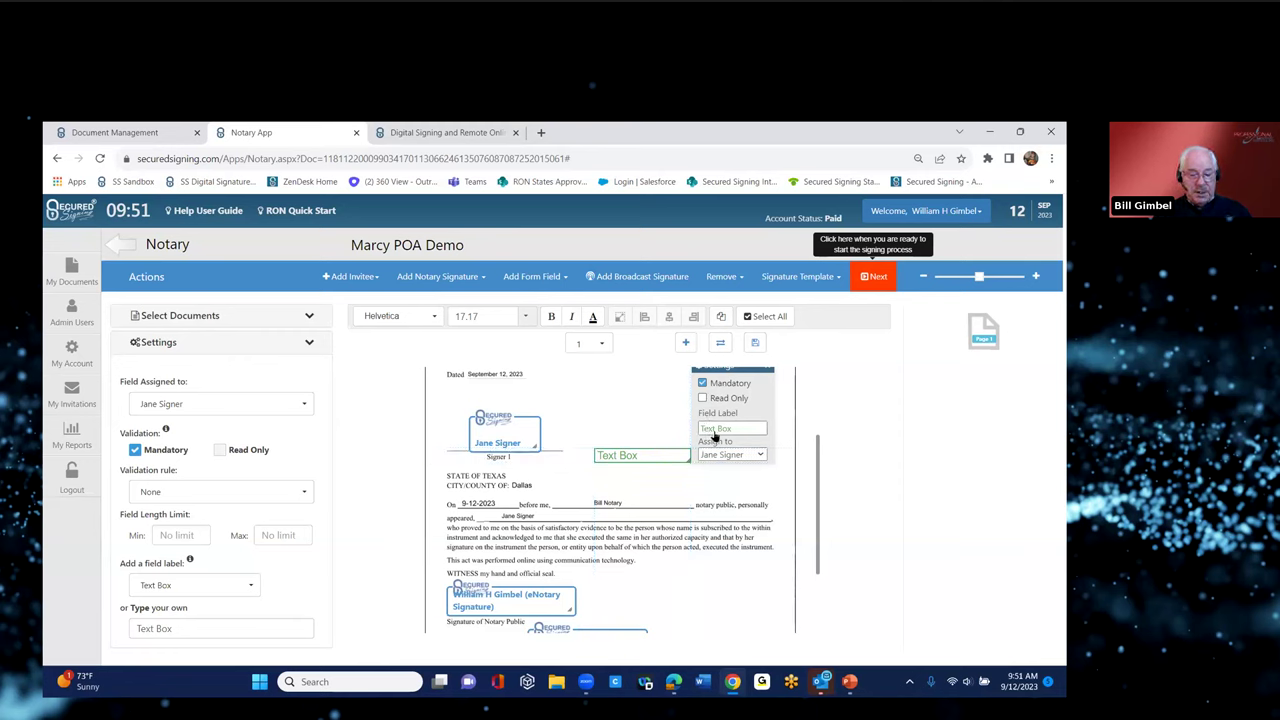
{"action": "type", "text": "Cell Ph"}
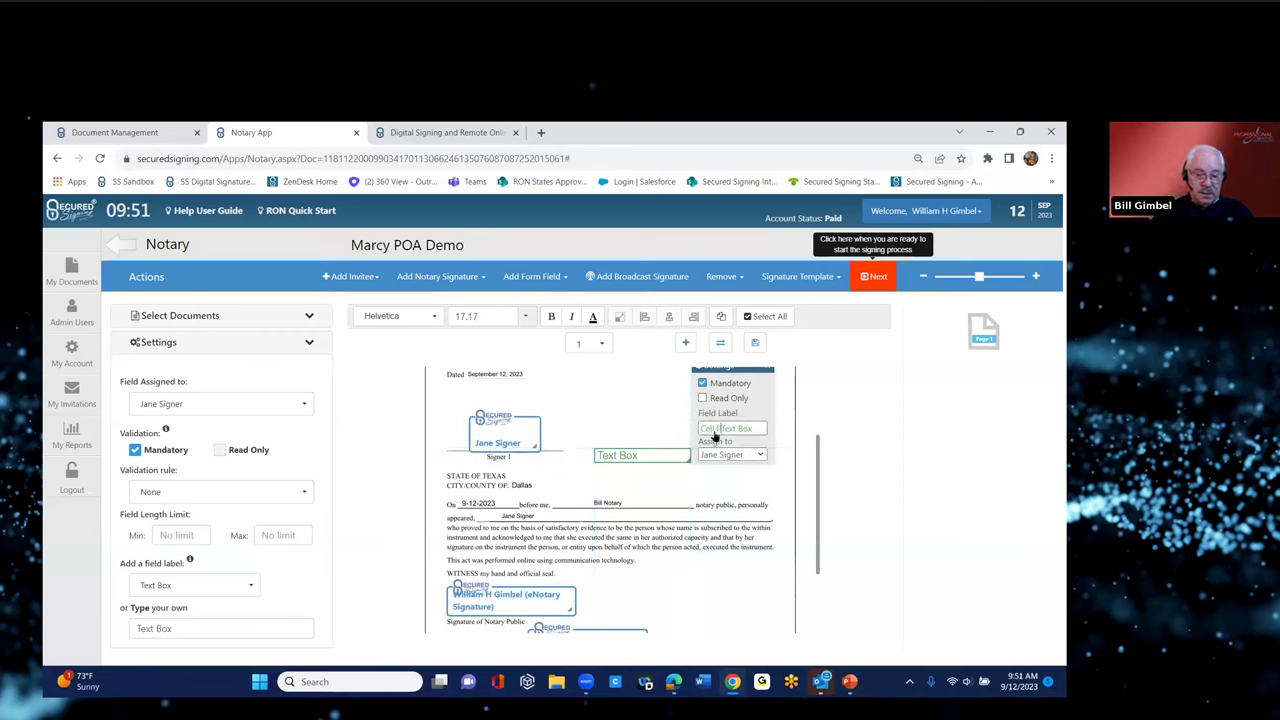
{"action": "type", "text": "one #"}
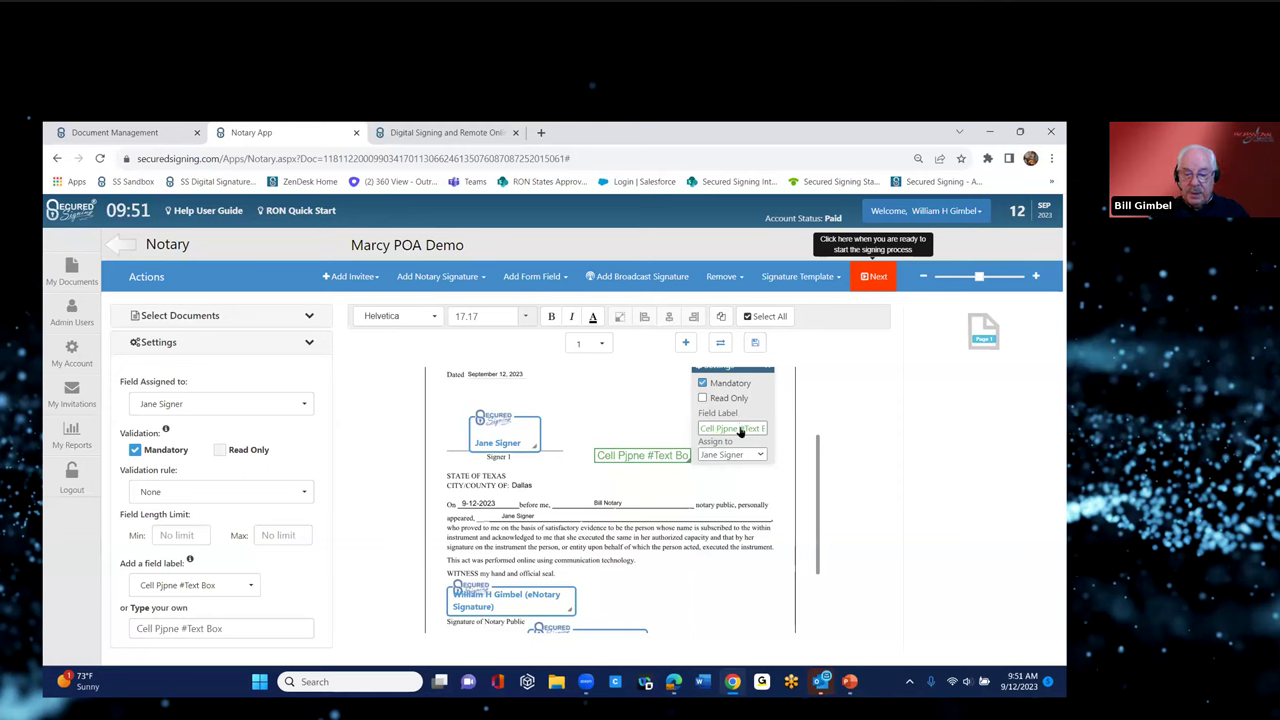
{"action": "key", "text": "BackSpace"}
{"action": "key", "text": "BackSpace"}
{"action": "key", "text": "BackSpace"}
{"action": "key", "text": "BackSpace"}
{"action": "key", "text": "BackSpace"}
{"action": "key", "text": "BackSpace"}
{"action": "type", "text": "hone #"}
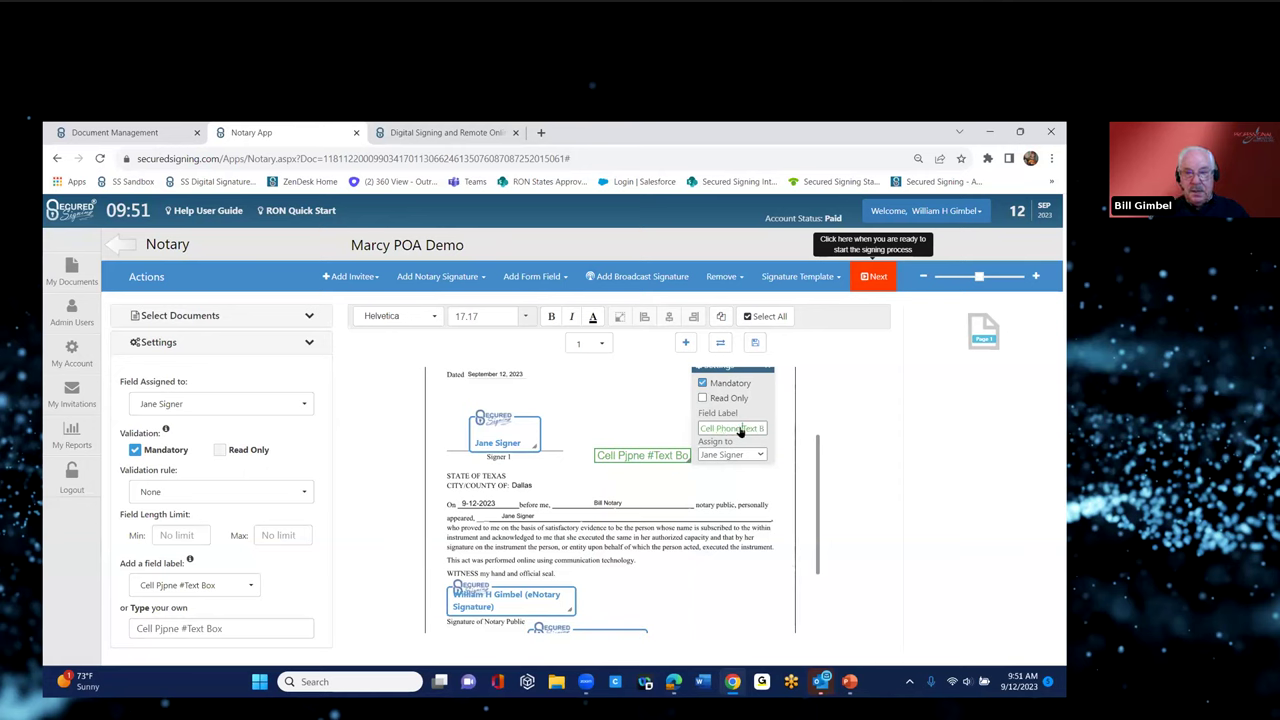
{"action": "key", "text": "Delete"}
{"action": "key", "text": "Delete"}
{"action": "key", "text": "Delete"}
{"action": "key", "text": "Delete"}
{"action": "key", "text": "Delete"}
{"action": "key", "text": "Delete"}
{"action": "key", "text": "Delete"}
{"action": "key", "text": "Delete"}
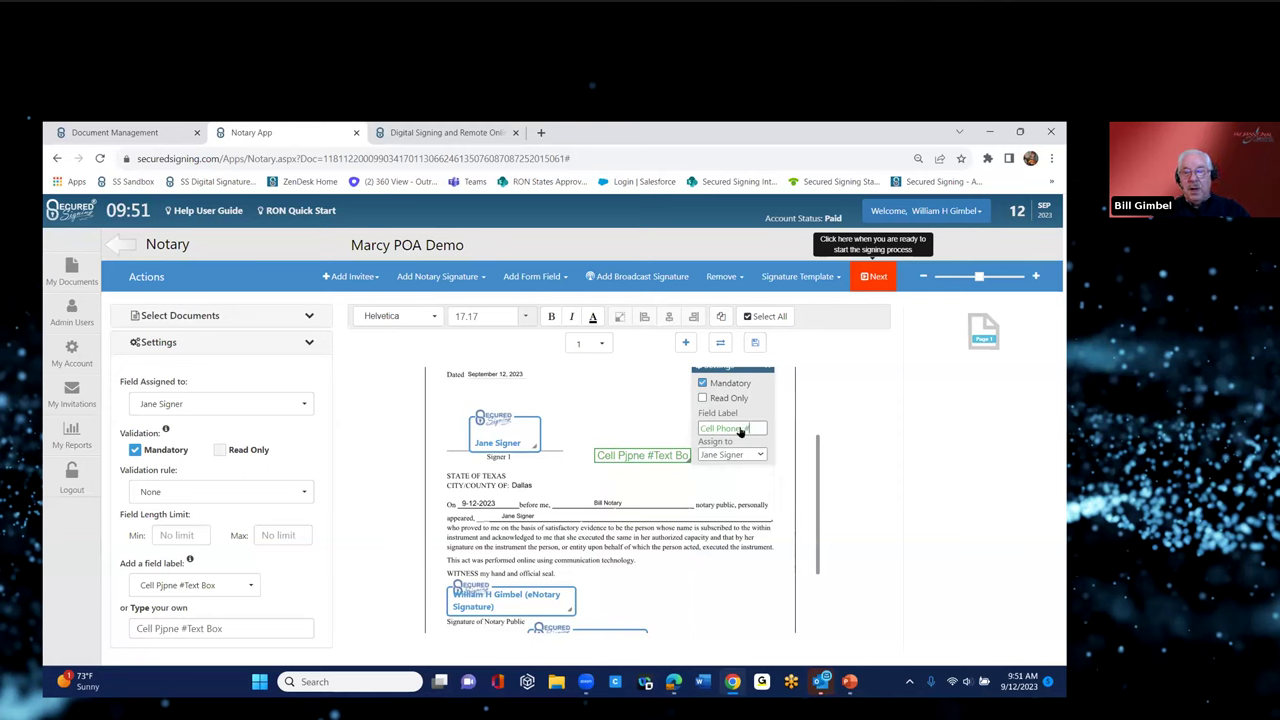
{"action": "left_click", "coordinate": [665, 455]}
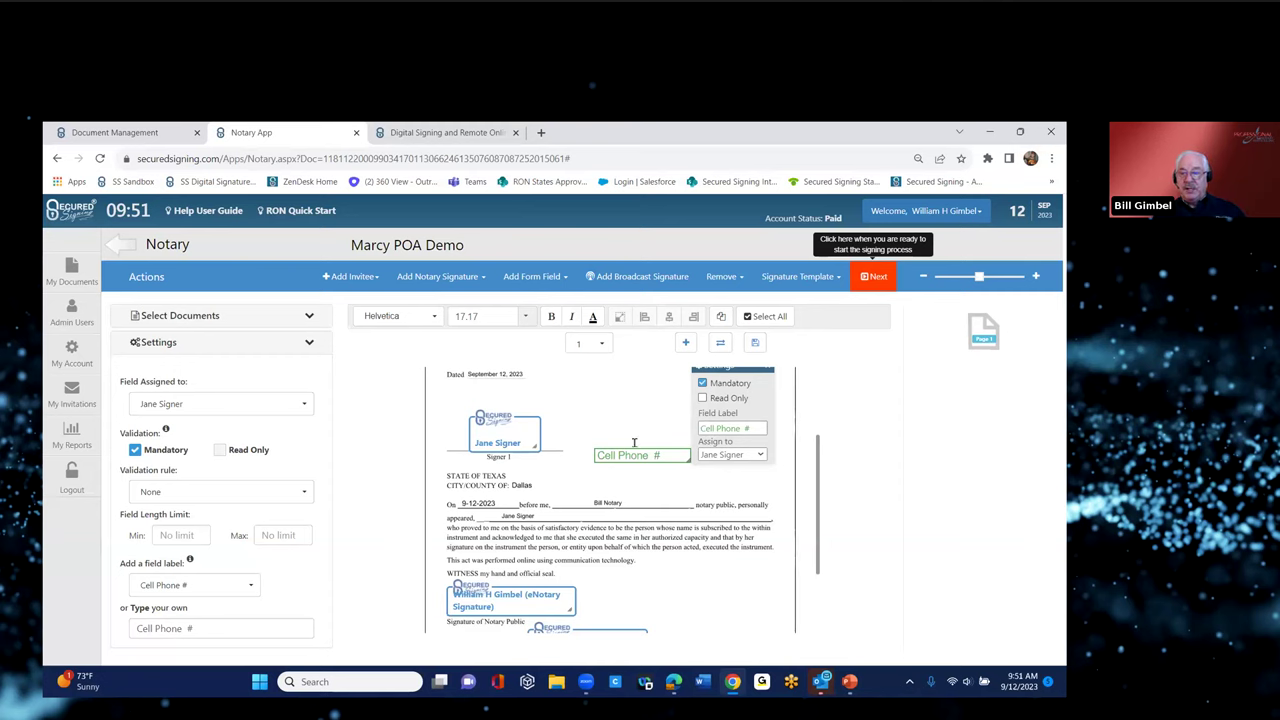
Add a blurred region over the STATE OF line.
{"action": "left_click", "coordinate": [563, 279]}
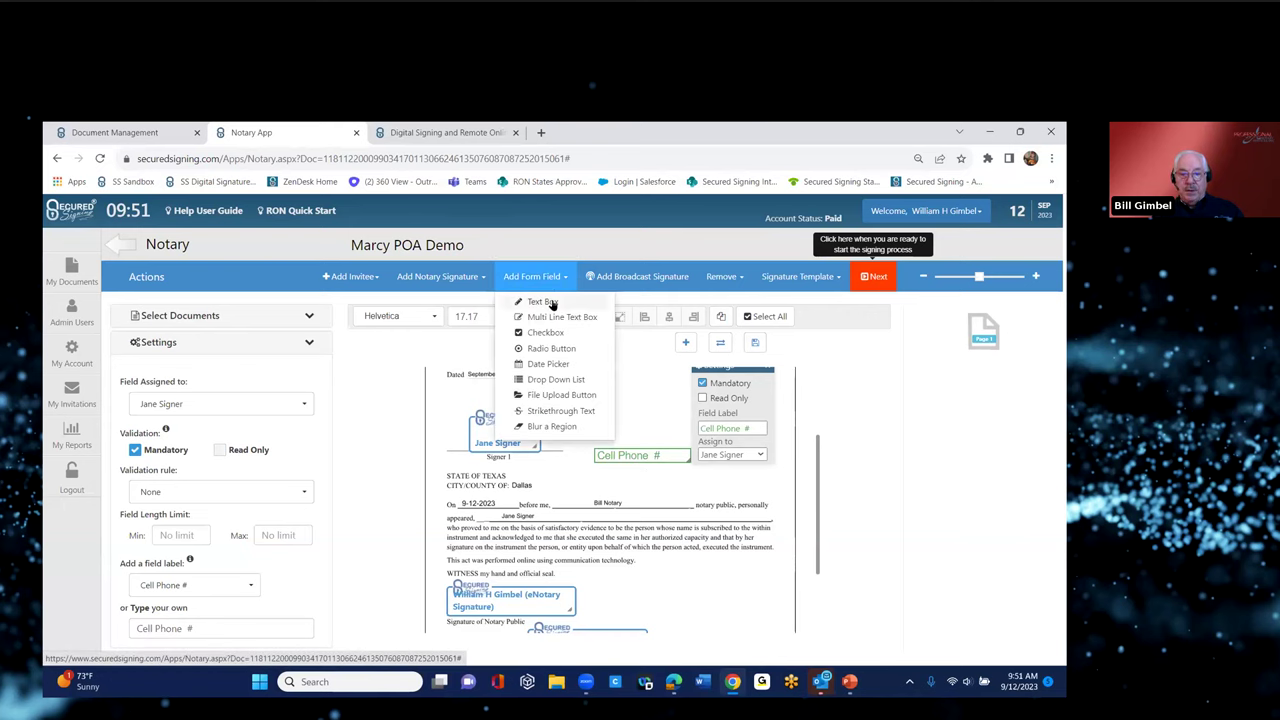
{"action": "left_click", "coordinate": [563, 427]}
{"action": "left_click_drag", "start_coordinate": [542, 457], "coordinate": [536, 473]}
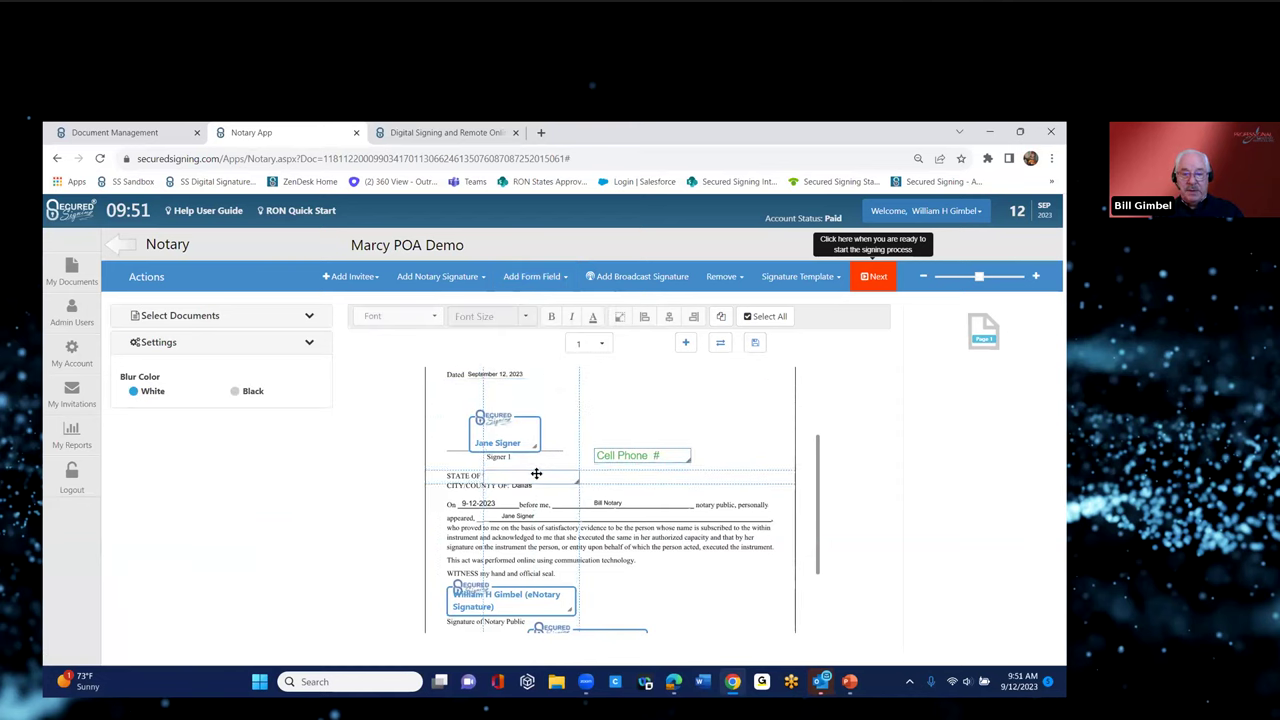
Add another read-only text box, then toggle selection of the STATE OF field.
{"action": "left_click", "coordinate": [556, 279]}
{"action": "left_click", "coordinate": [543, 302]}
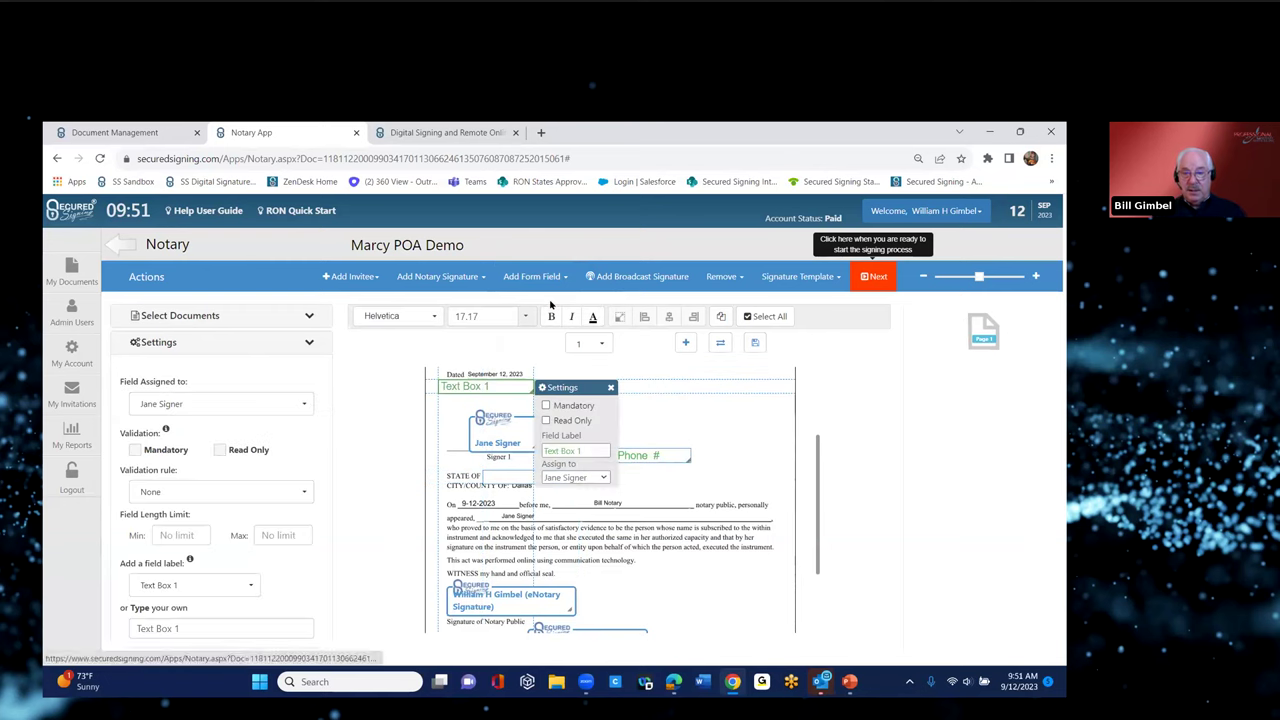
{"action": "left_click", "coordinate": [547, 421]}
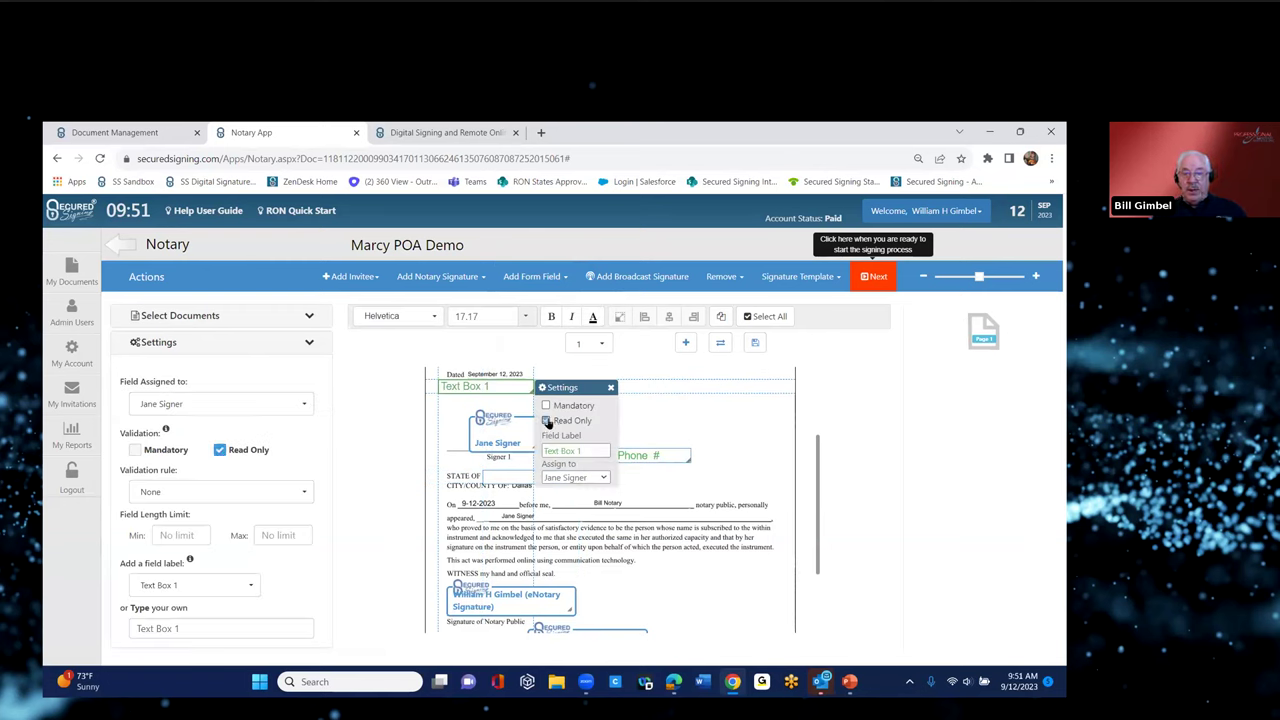
{"action": "left_click", "coordinate": [497, 479]}
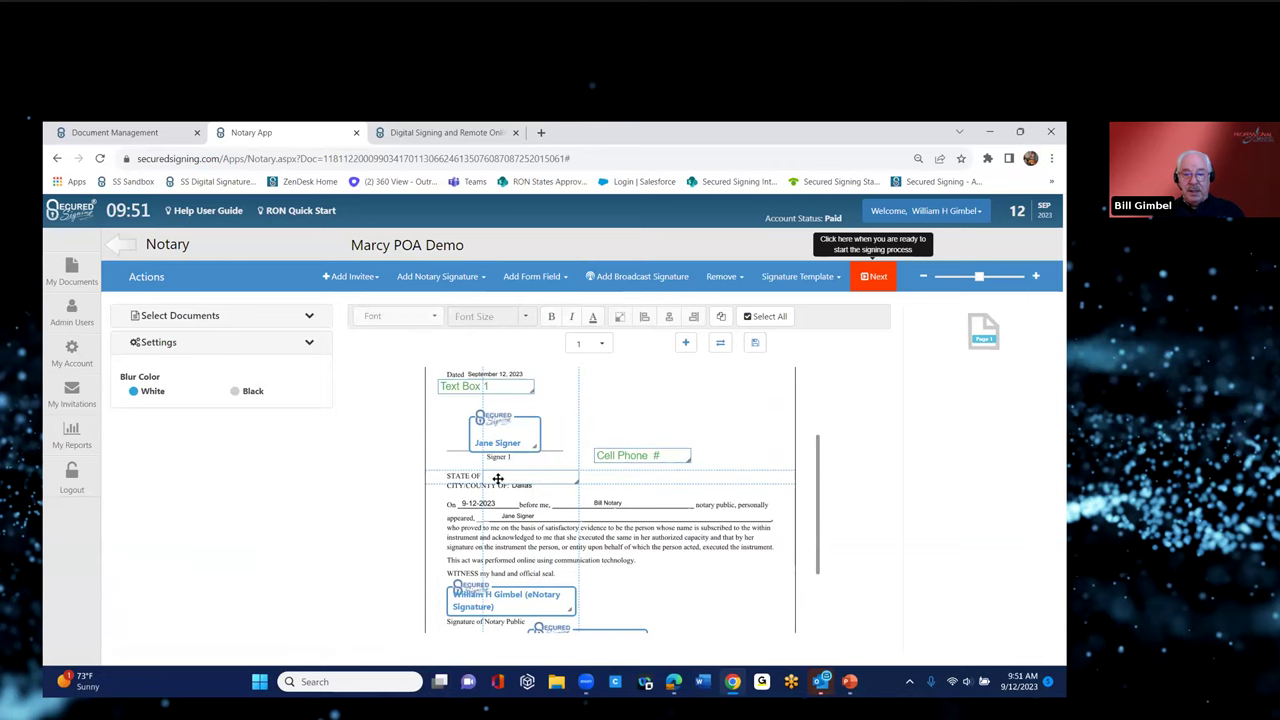
{"action": "left_click", "coordinate": [550, 471]}
{"action": "left_click", "coordinate": [555, 480]}
{"action": "left_click", "coordinate": [632, 415]}
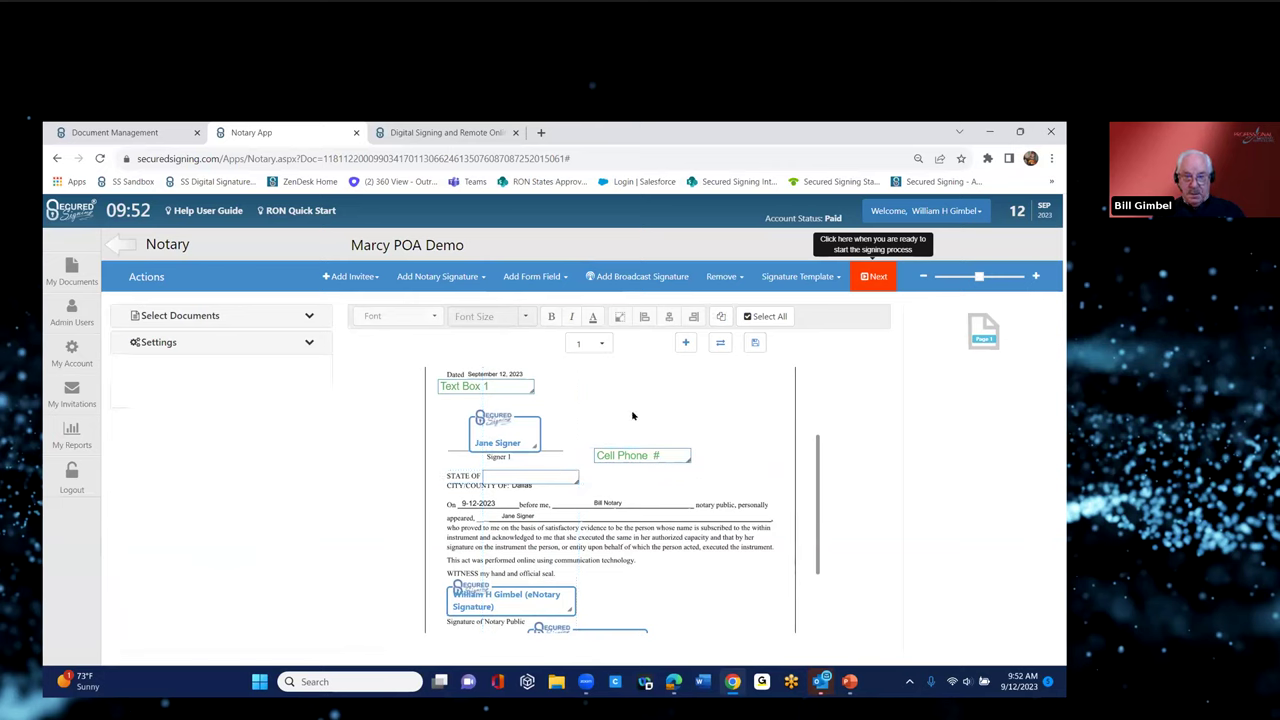
{"action": "left_click", "coordinate": [494, 478]}
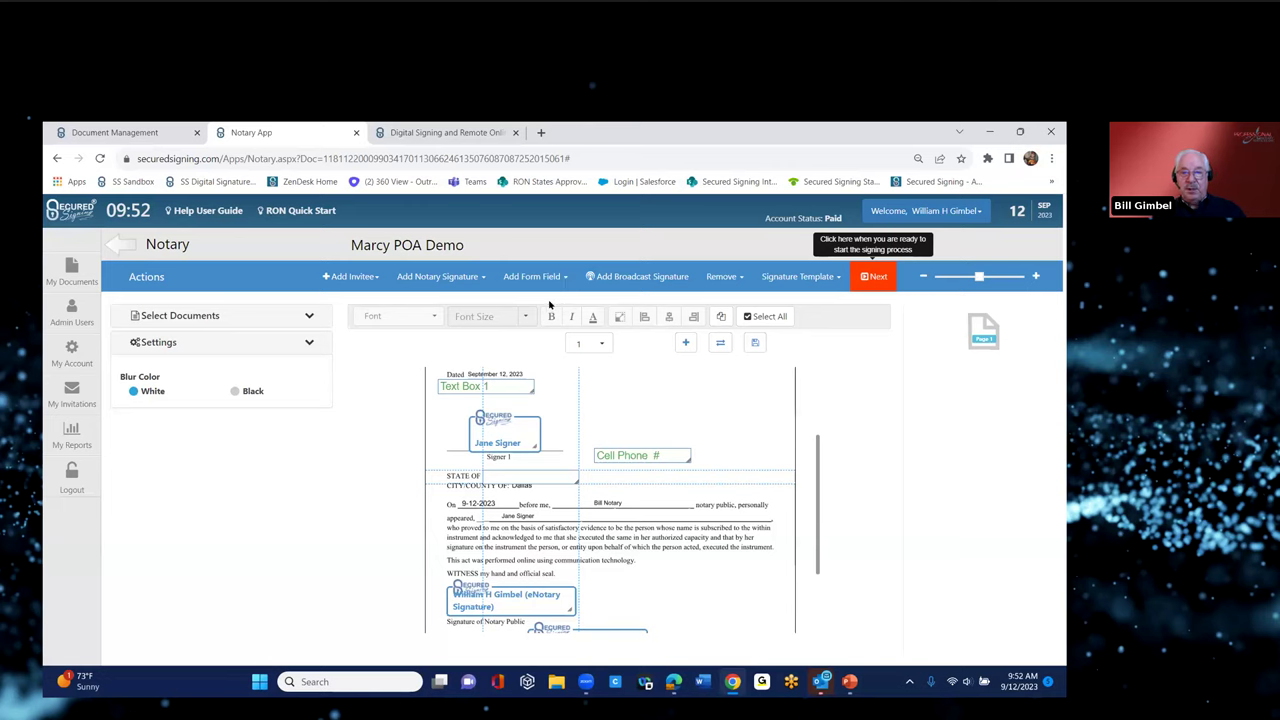
Place a text box on the STATE OF line and fill it with 'New York'.
{"action": "left_click", "coordinate": [564, 283]}
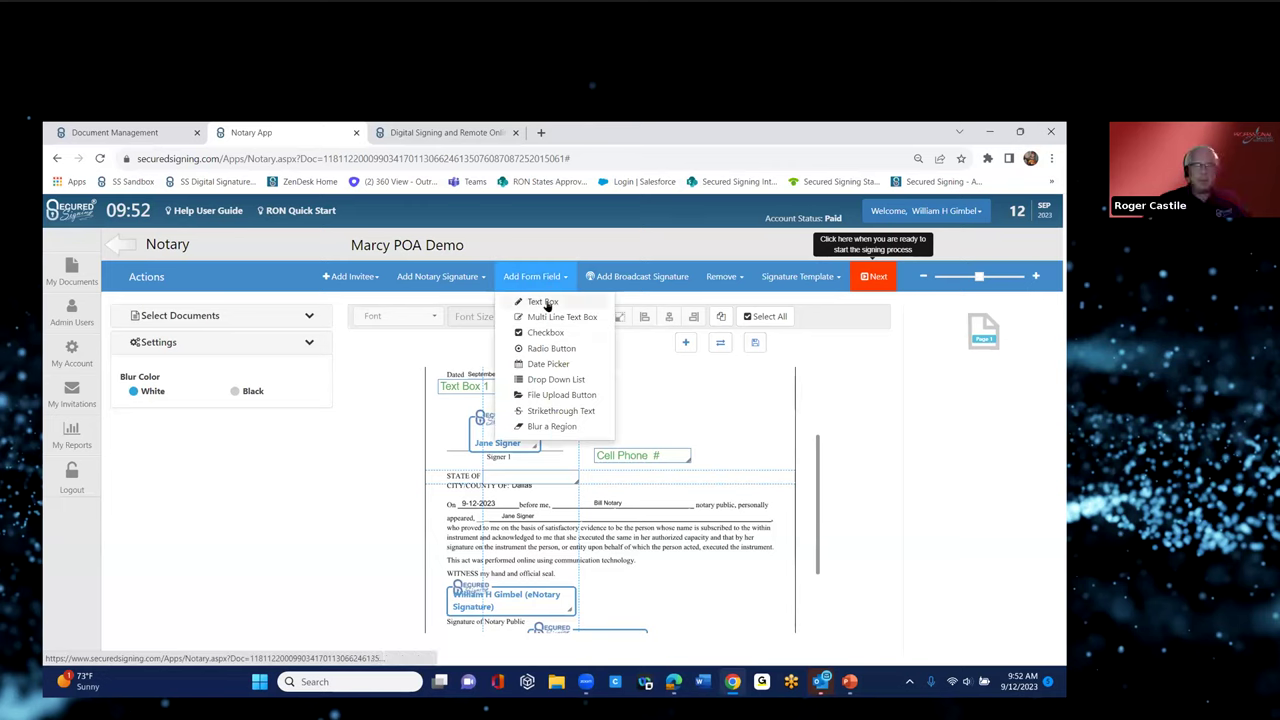
{"action": "left_click", "coordinate": [572, 405]}
{"action": "left_click_drag", "start_coordinate": [482, 385], "coordinate": [525, 475]}
{"action": "type", "text": "New"}
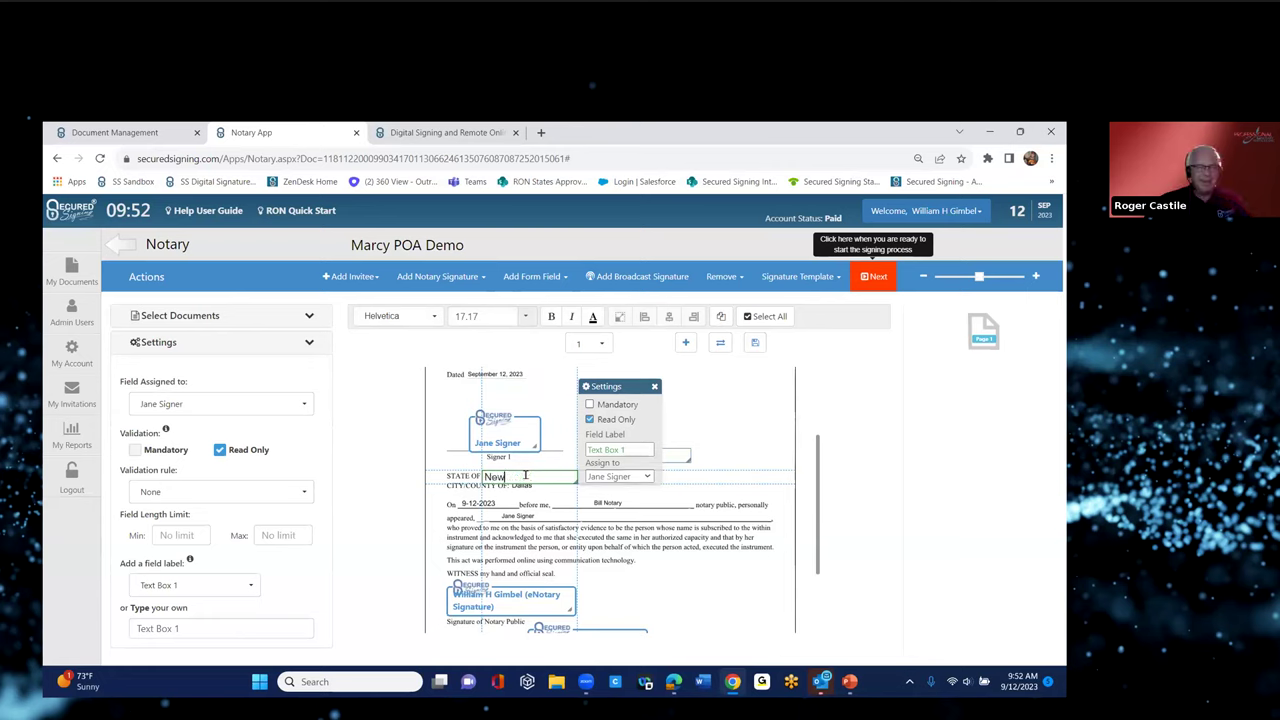
{"action": "type", "text": " York"}
{"action": "left_click", "coordinate": [688, 430]}
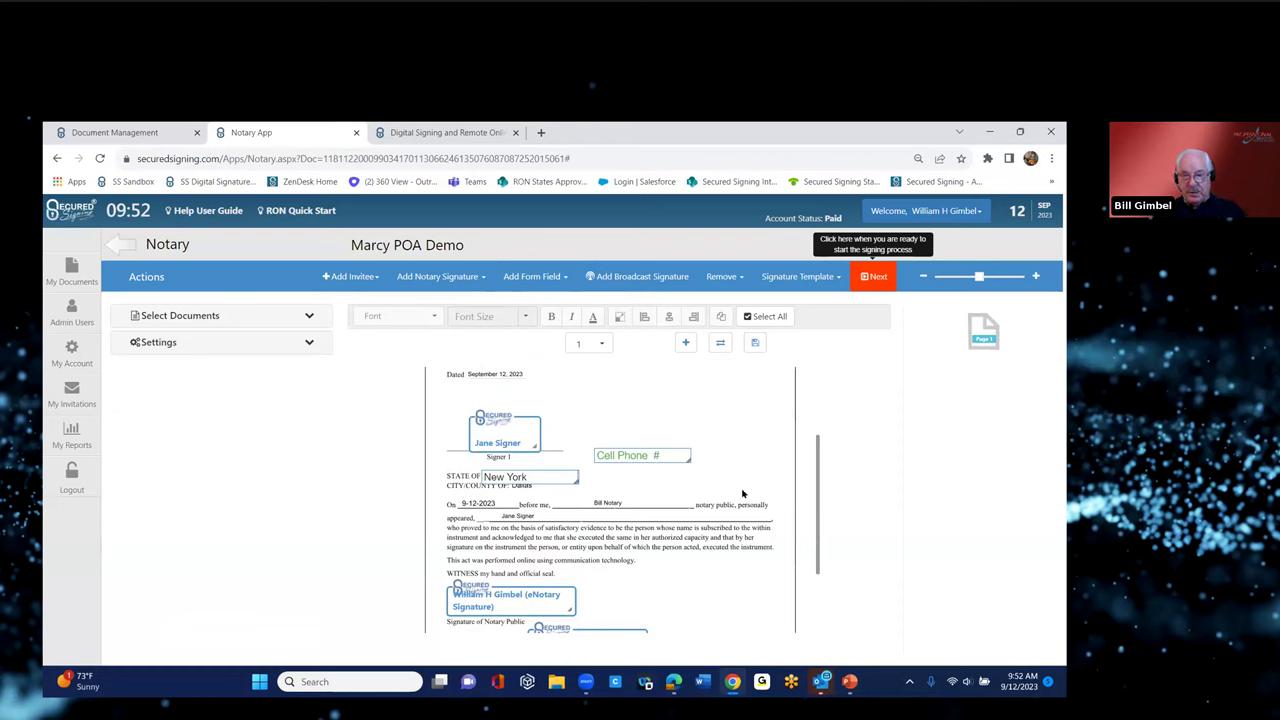
{"action": "left_click", "coordinate": [565, 280]}
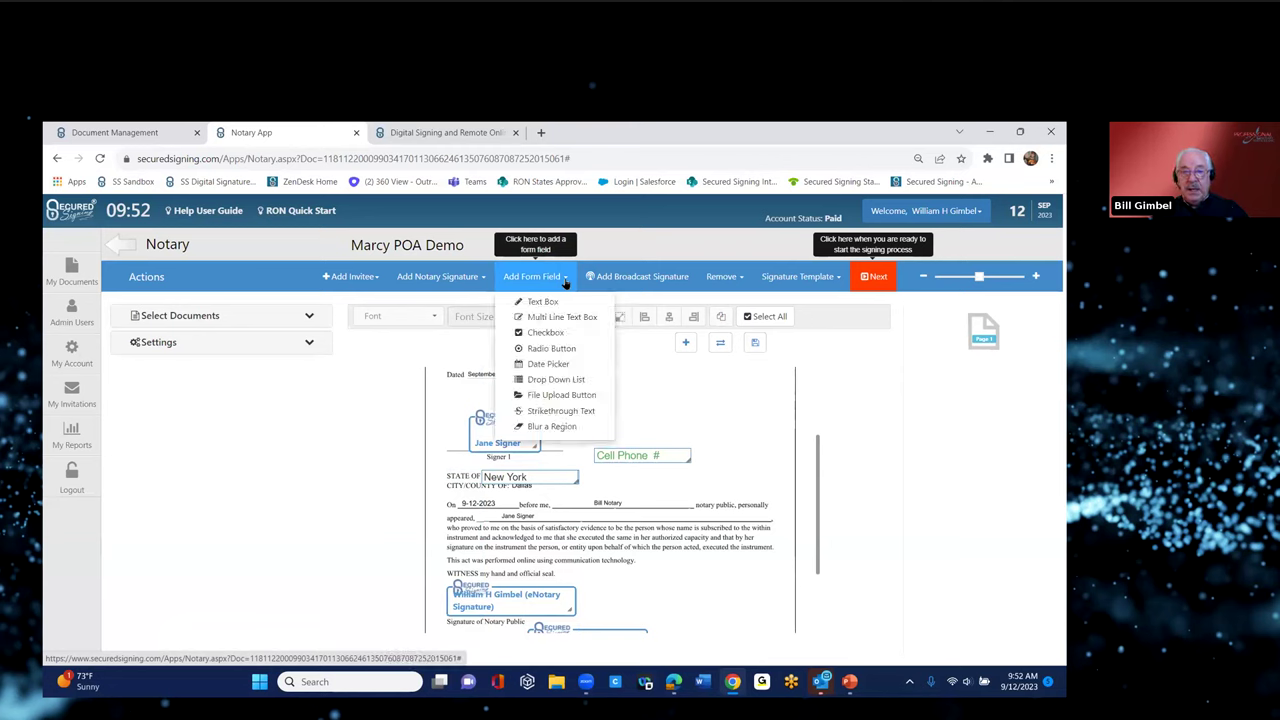
{"action": "left_click", "coordinate": [572, 402]}
{"action": "left_click_drag", "start_coordinate": [509, 398], "coordinate": [717, 446]}
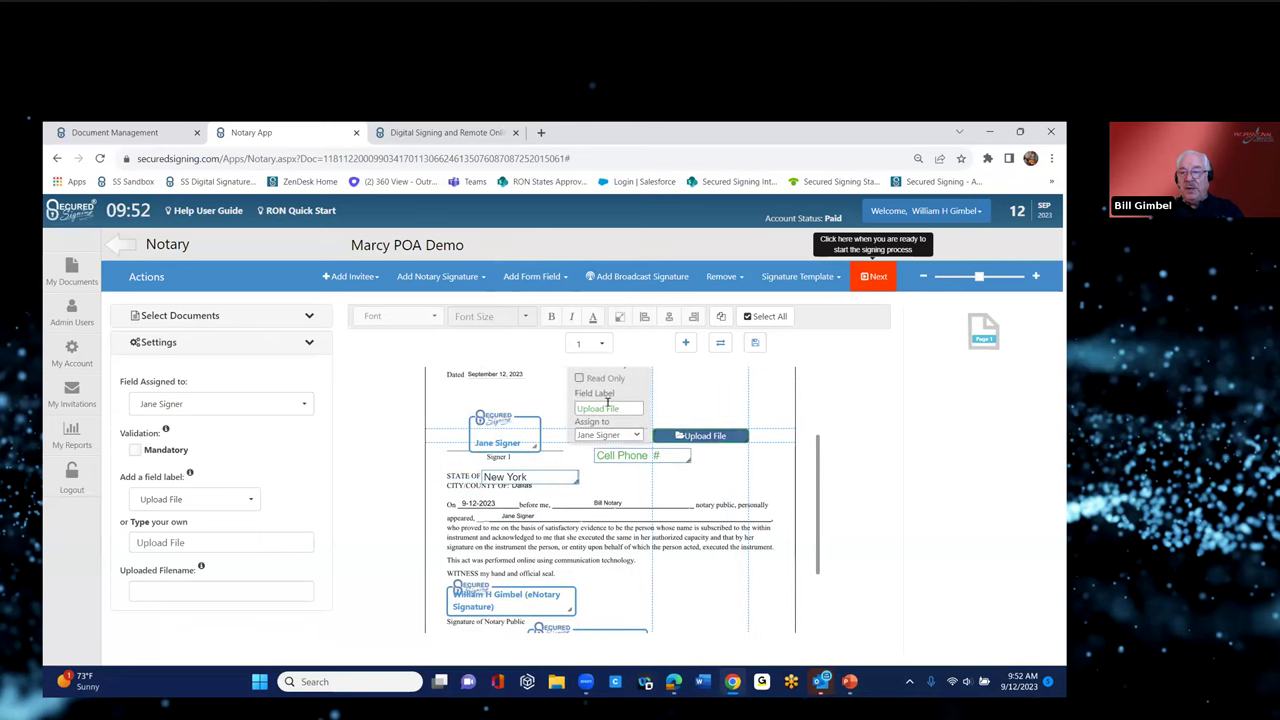
{"action": "left_click", "coordinate": [584, 411]}
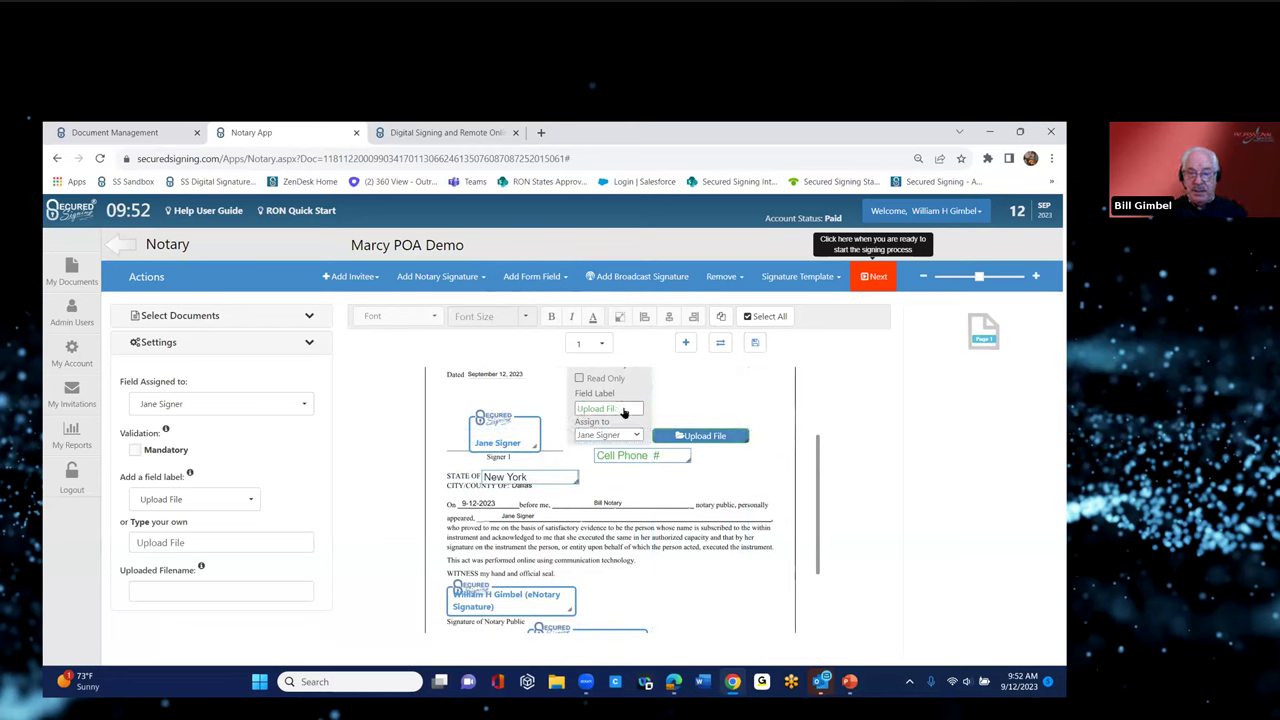
{"action": "key", "text": "BackSpace"}
{"action": "key", "text": "BackSpace"}
{"action": "key", "text": "BackSpace"}
{"action": "key", "text": "BackSpace"}
{"action": "key", "text": "BackSpace"}
{"action": "key", "text": "BackSpace"}
{"action": "key", "text": "BackSpace"}
{"action": "key", "text": "BackSpace"}
{"action": "key", "text": "BackSpace"}
{"action": "key", "text": "BackSpace"}
{"action": "type", "text": "HOA Release"}
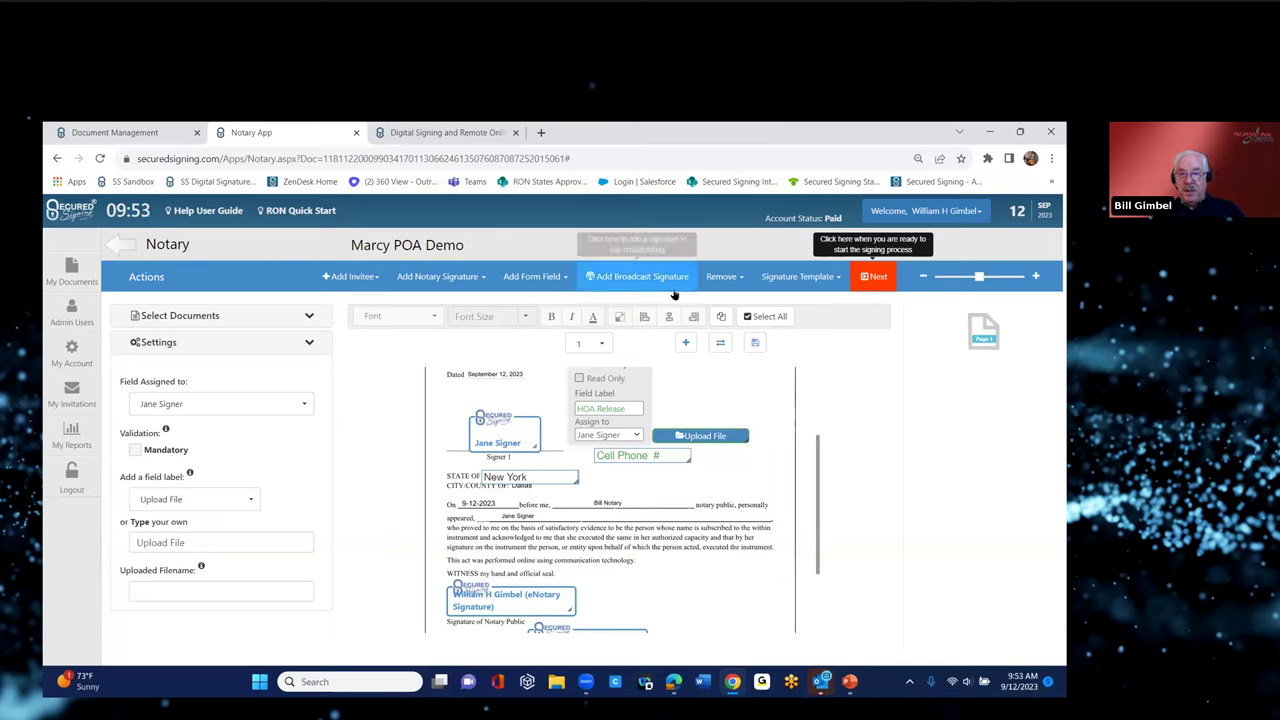
{"action": "left_click", "coordinate": [742, 283]}
{"action": "left_click", "coordinate": [731, 306]}
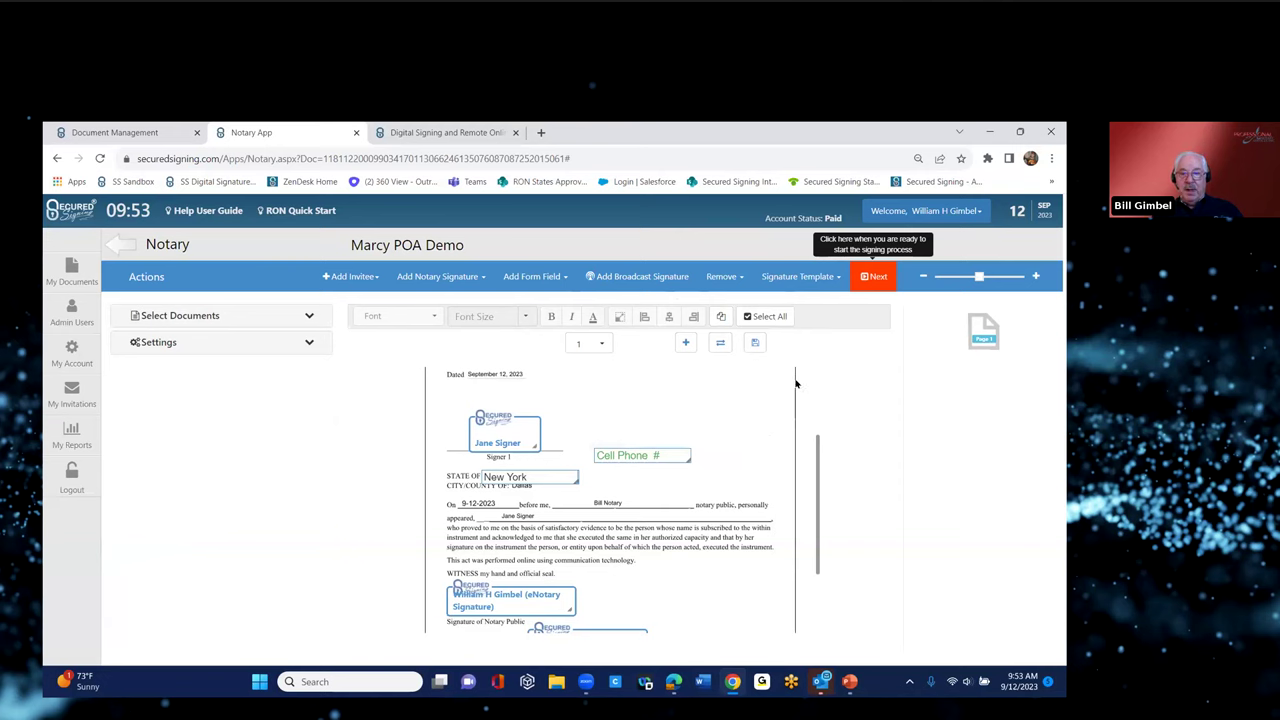
{"action": "left_click", "coordinate": [545, 279]}
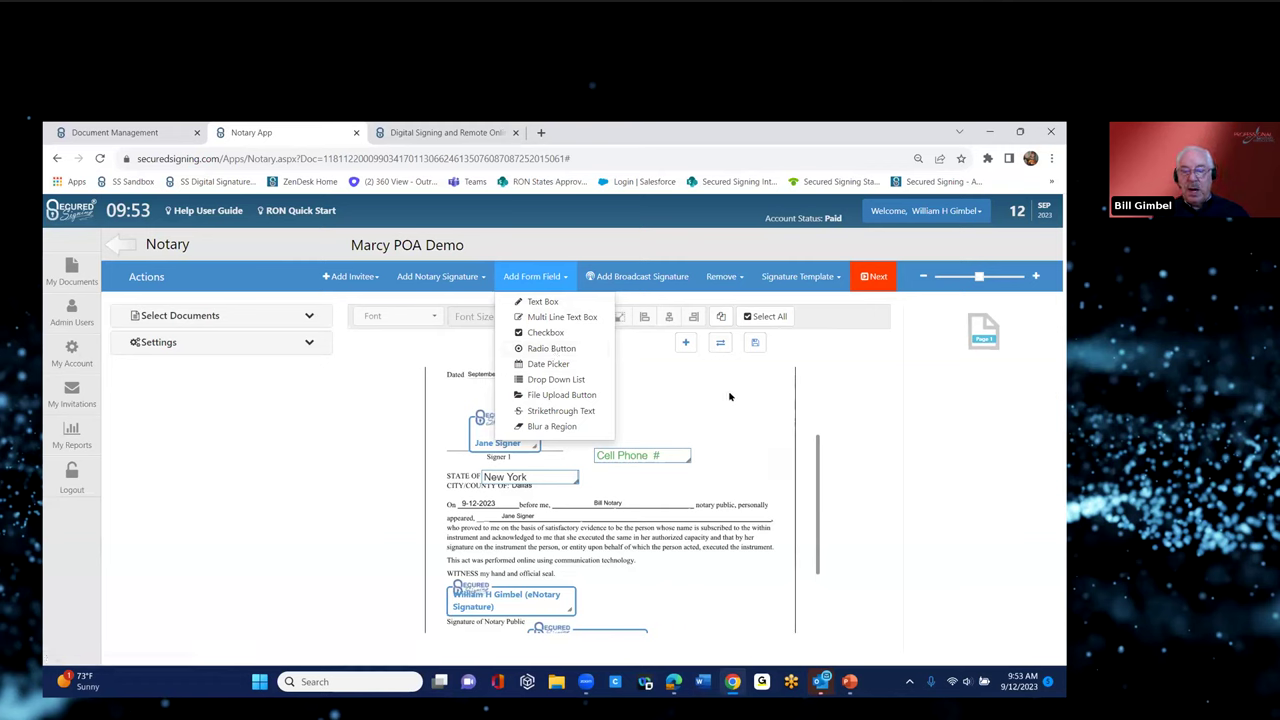
{"action": "left_click", "coordinate": [553, 348]}
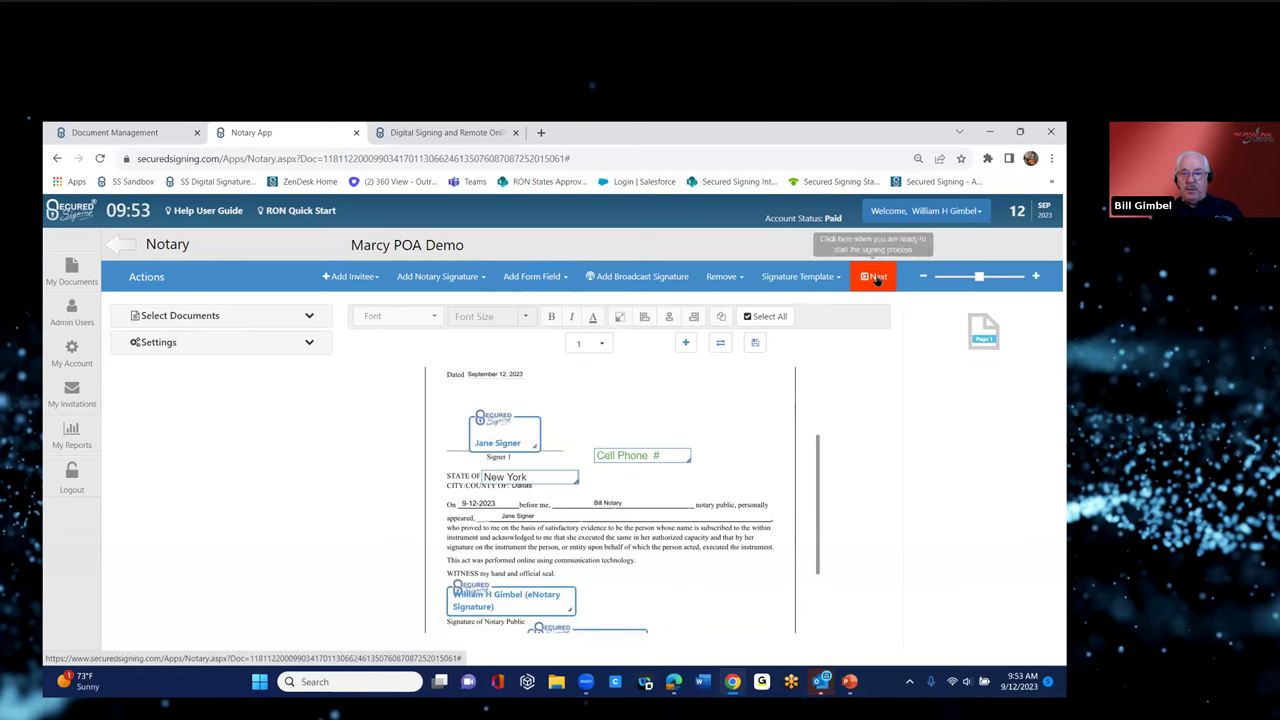
{"action": "left_click", "coordinate": [876, 278]}
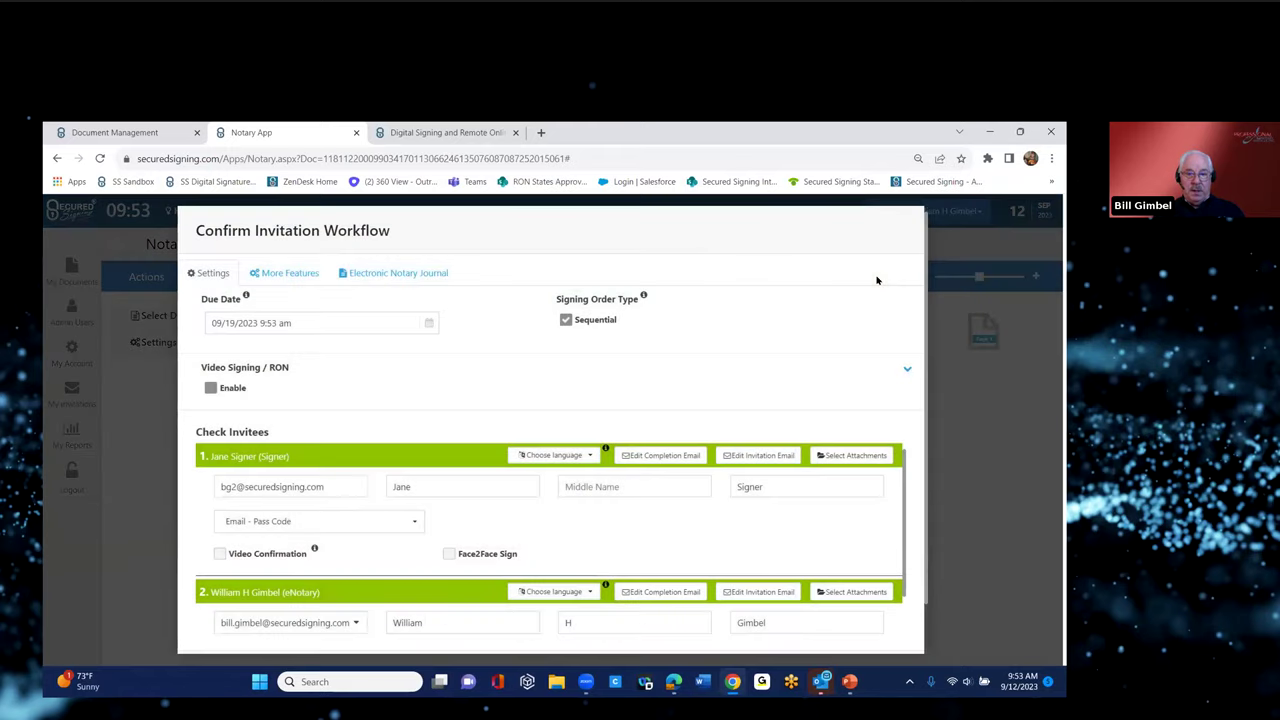
Leave the signer's language unchanged and set up Video Signing / RON for 09/13/2023 9:47 am.
{"action": "left_click", "coordinate": [589, 482]}
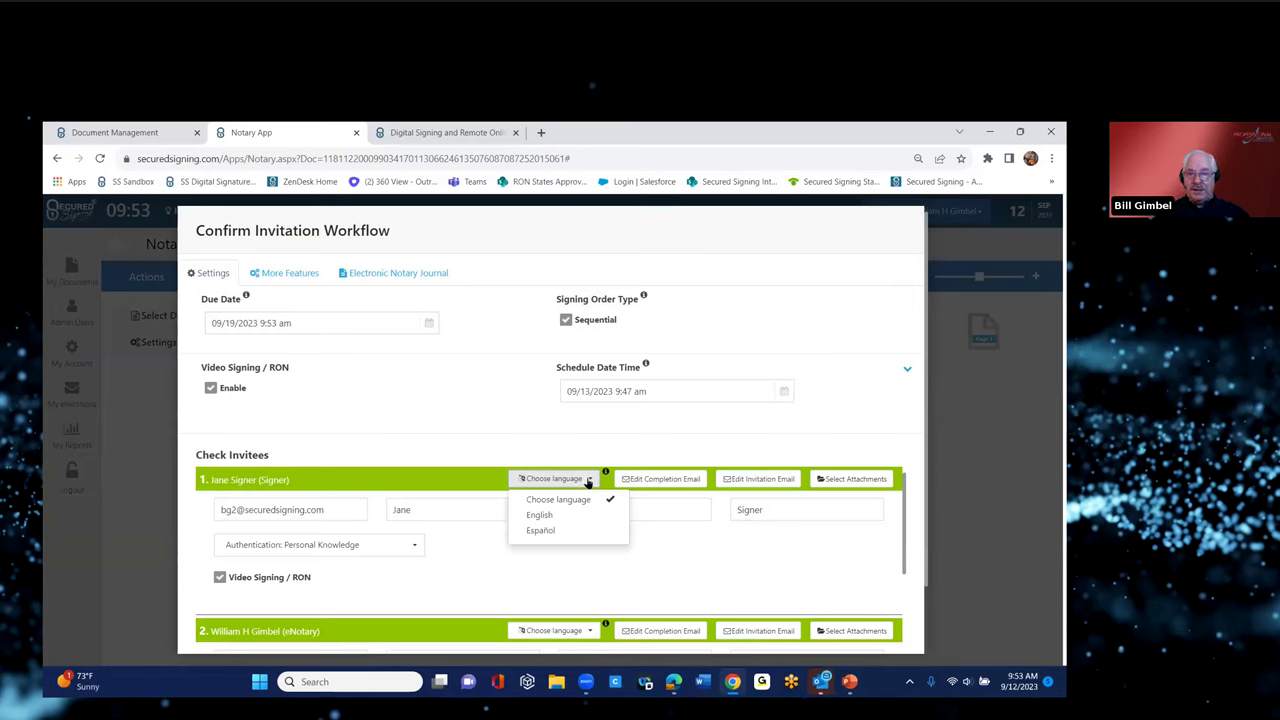
{"action": "left_click", "coordinate": [566, 447]}
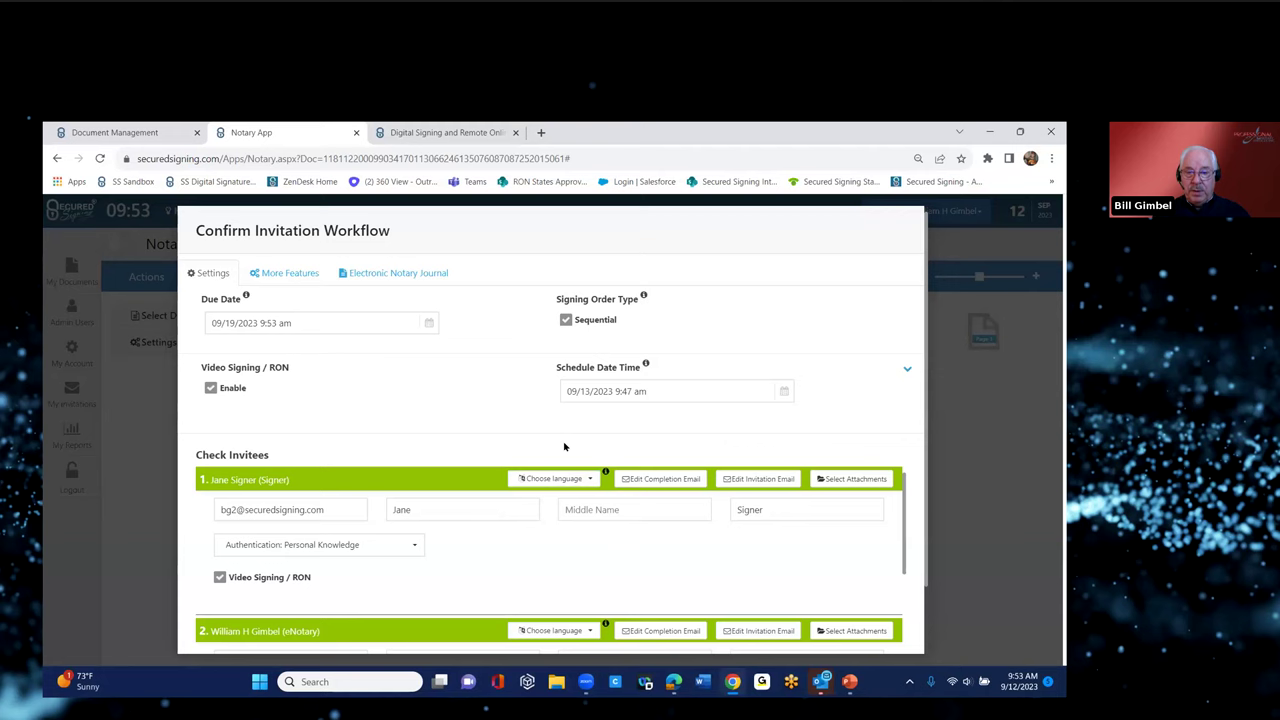
{"action": "scroll", "coordinate": [900, 392], "scroll_direction": "down", "scroll_amount": 1}
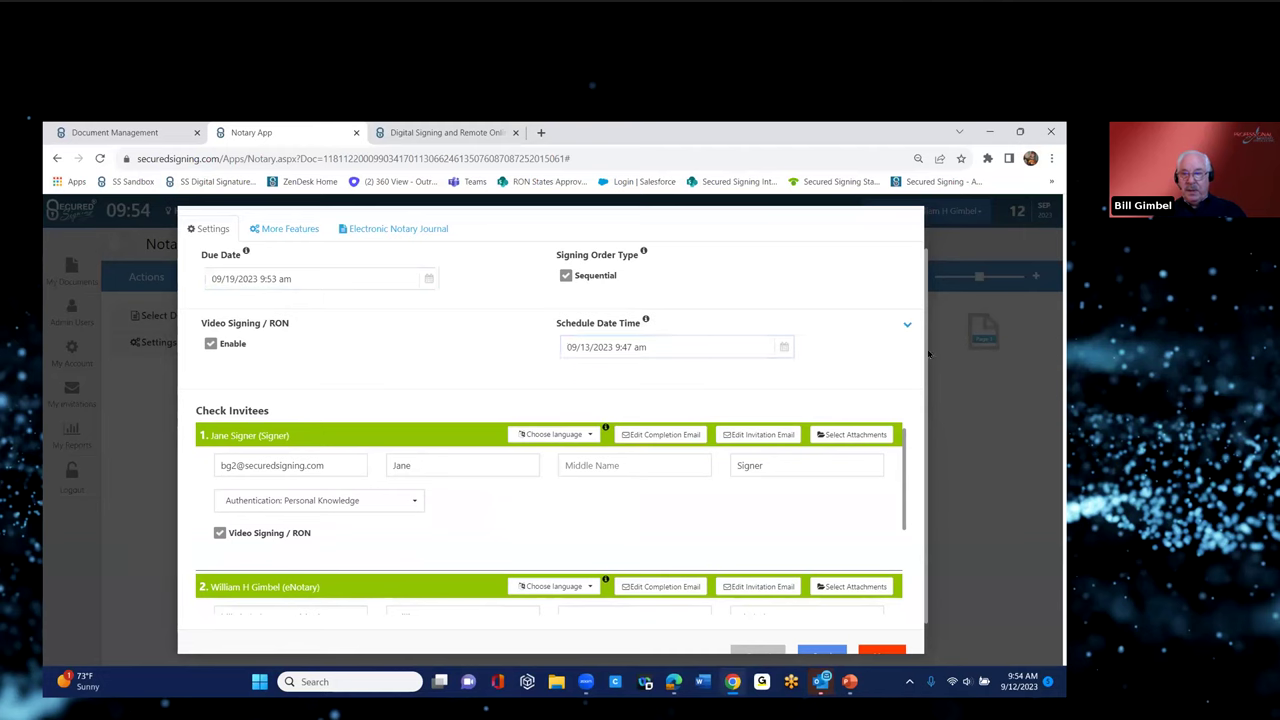
{"action": "left_click", "coordinate": [901, 441]}
{"action": "left_click_drag", "start_coordinate": [903, 470], "coordinate": [901, 509]}
Check the notary's e-mail field and send the signing invitations.
{"action": "left_click", "coordinate": [358, 553]}
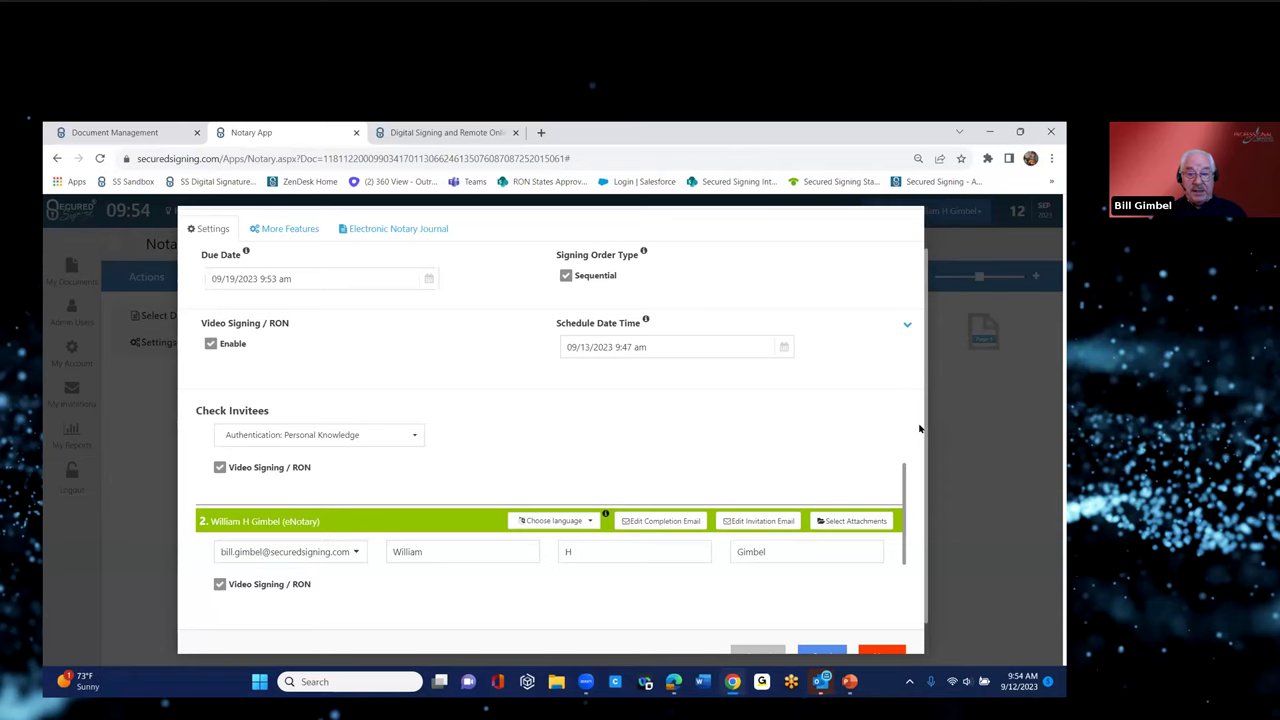
{"action": "scroll", "coordinate": [928, 466], "scroll_direction": "down", "scroll_amount": 1}
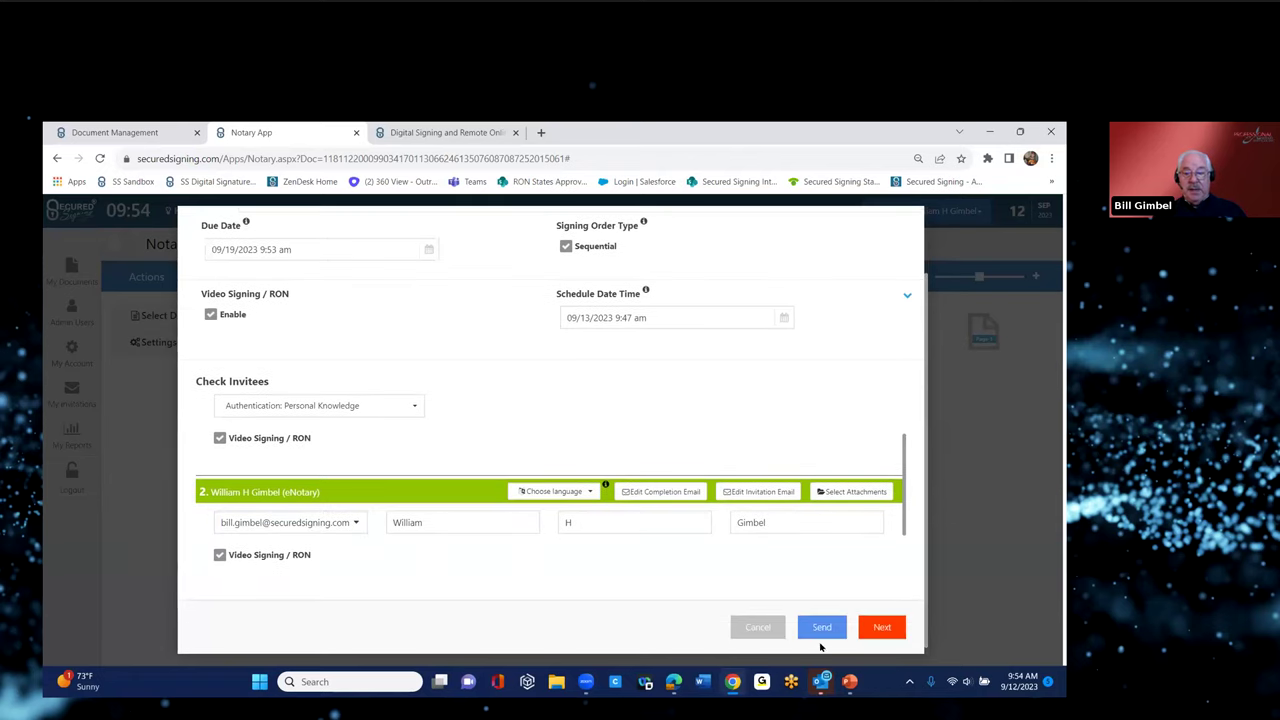
{"action": "left_click", "coordinate": [815, 631]}
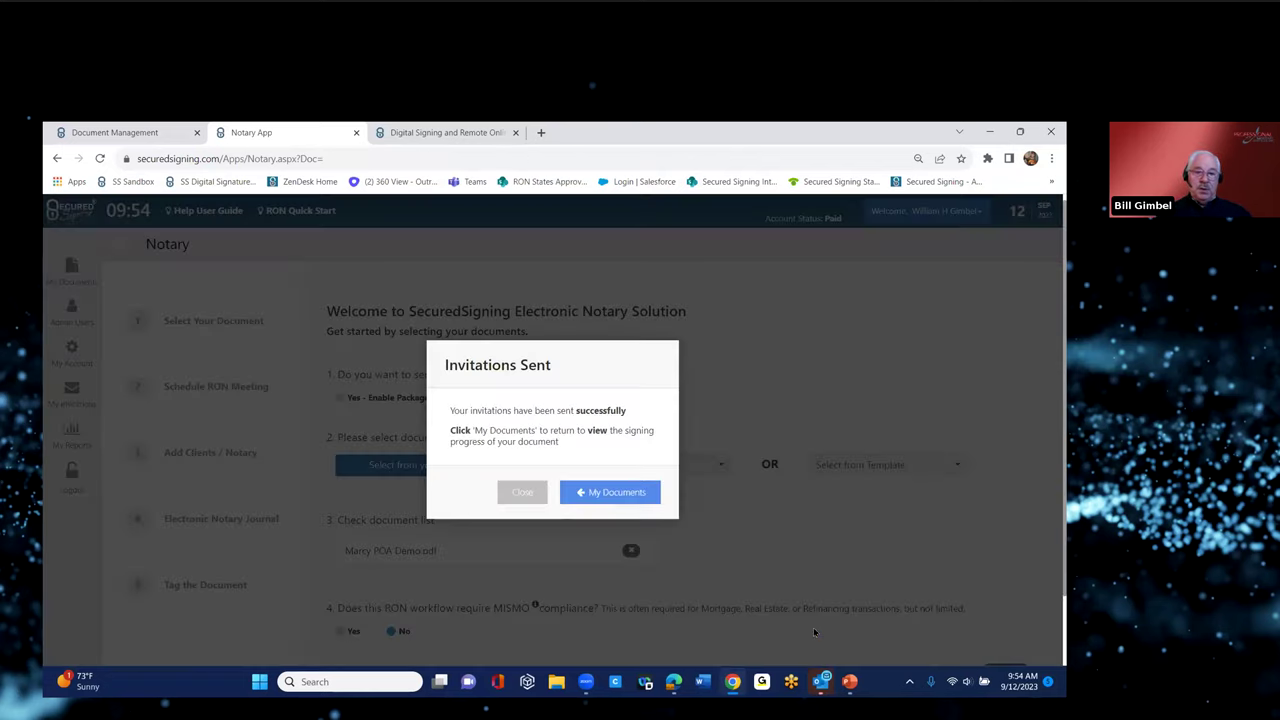
Close the Invitations Sent confirmation to return to the Notary start page.
{"action": "left_click", "coordinate": [522, 492]}
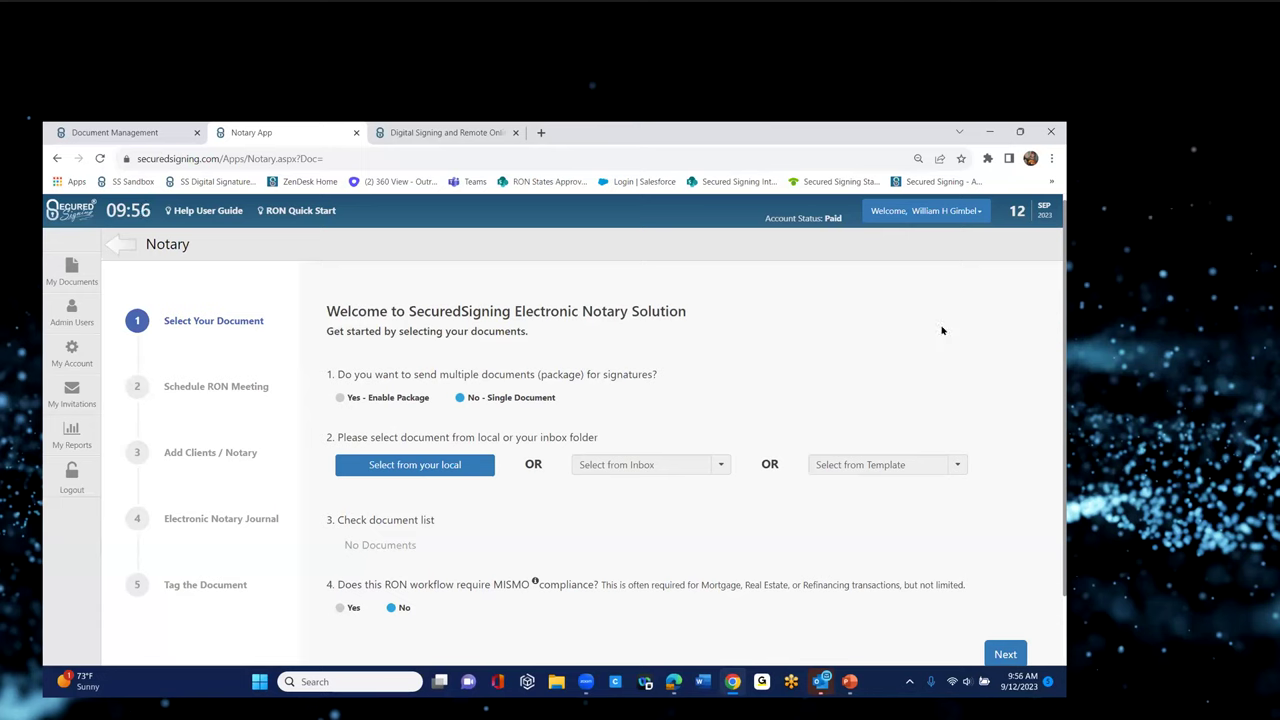
Start filling and signing Marcy POA Demo from My Invitations, acknowledging the notary location notice.
{"action": "left_click", "coordinate": [70, 398]}
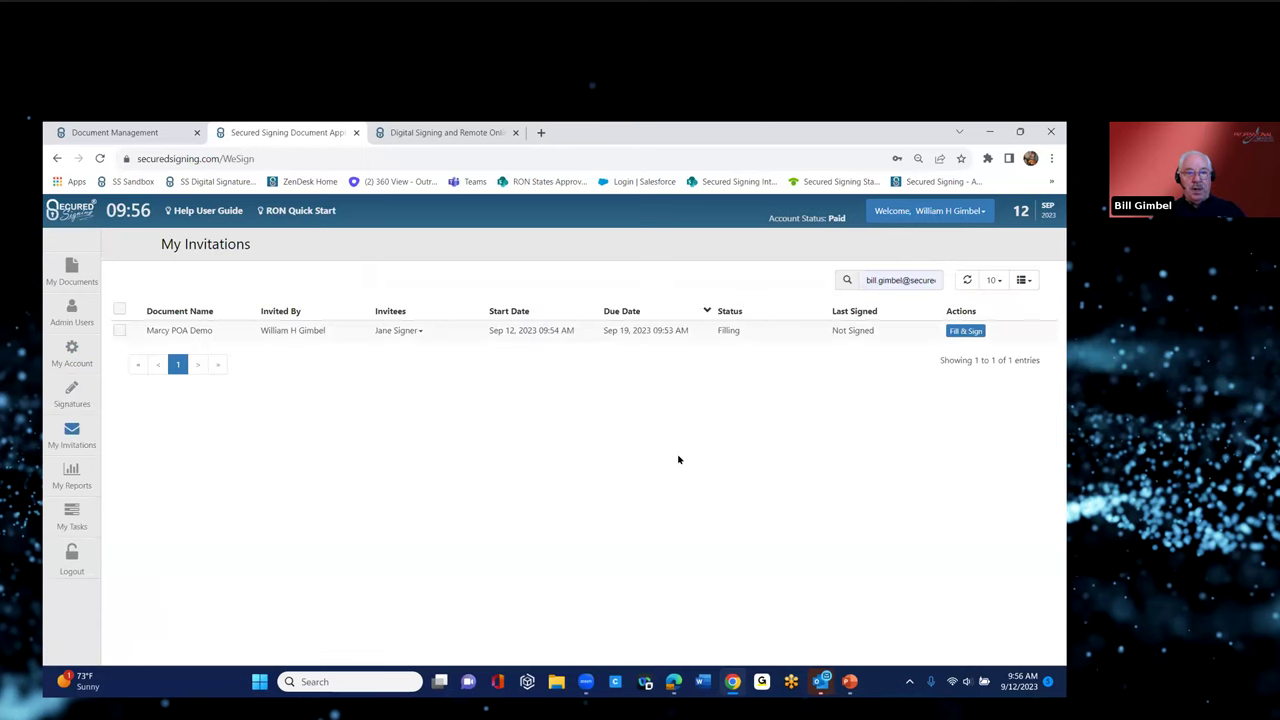
{"action": "left_click", "coordinate": [965, 331]}
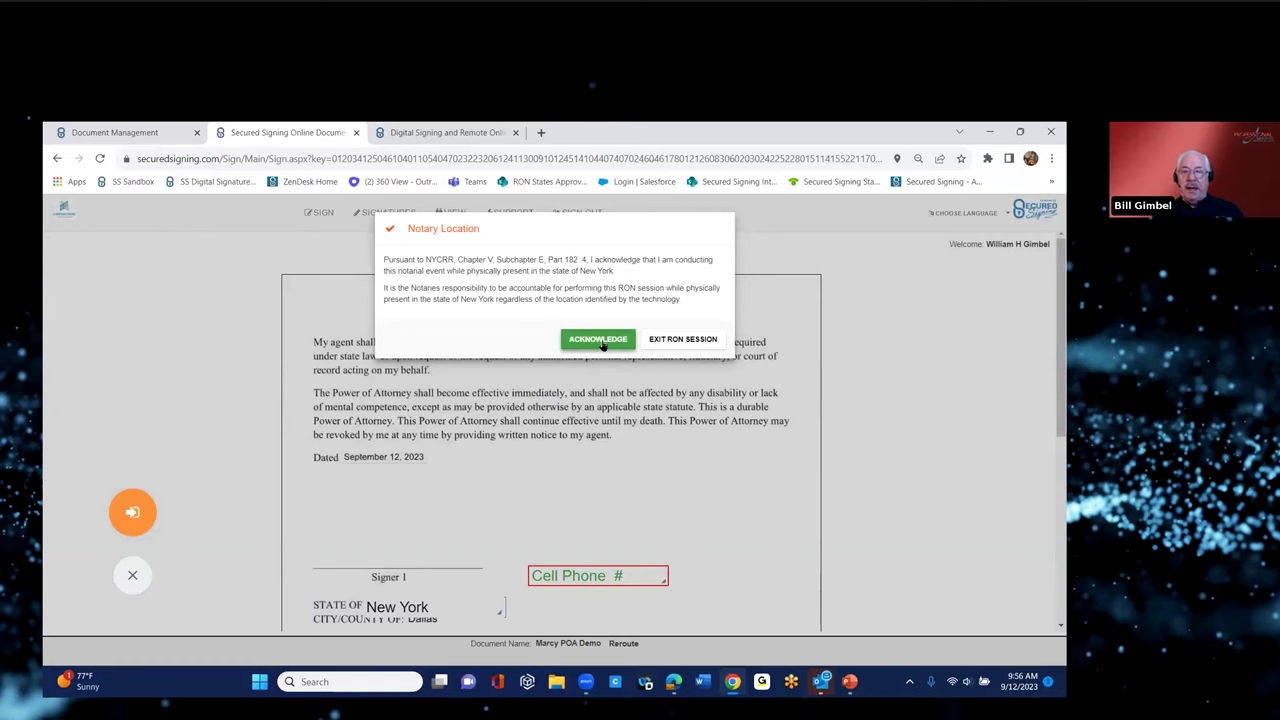
{"action": "left_click", "coordinate": [600, 341]}
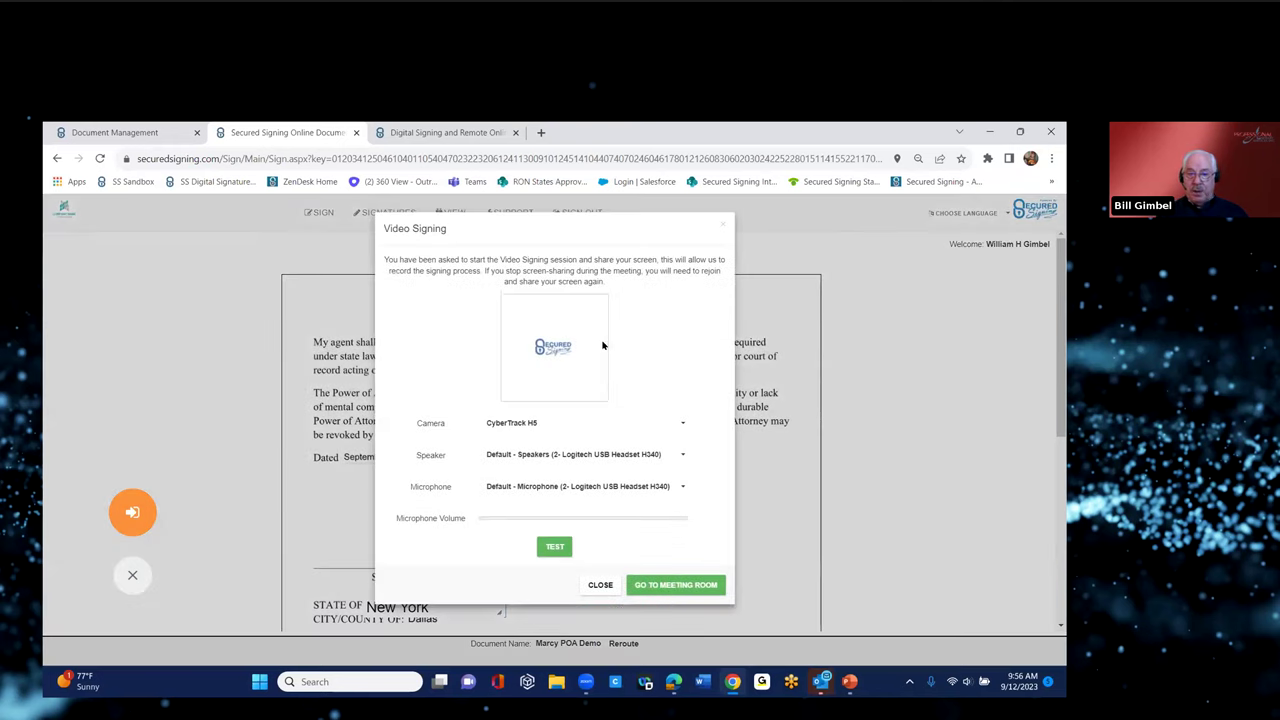
Select Integrated Webcam as the camera and go to the meeting room.
{"action": "left_click", "coordinate": [683, 424]}
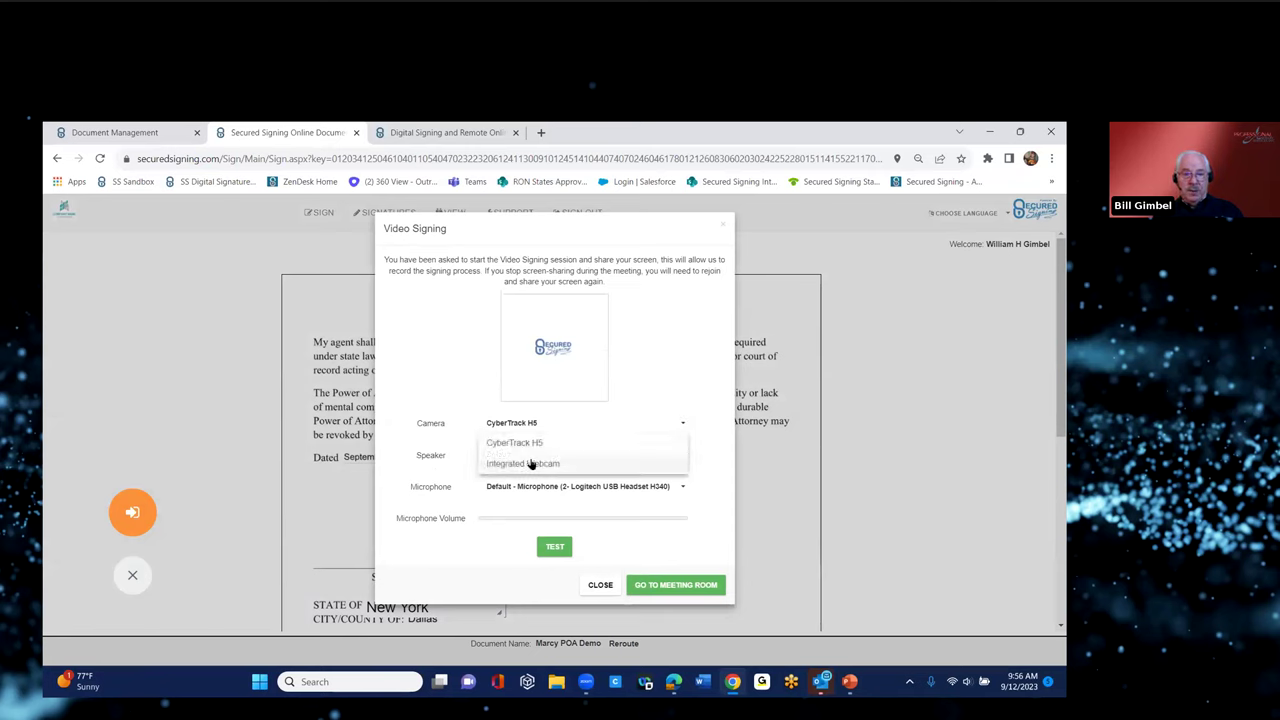
{"action": "left_click", "coordinate": [530, 463]}
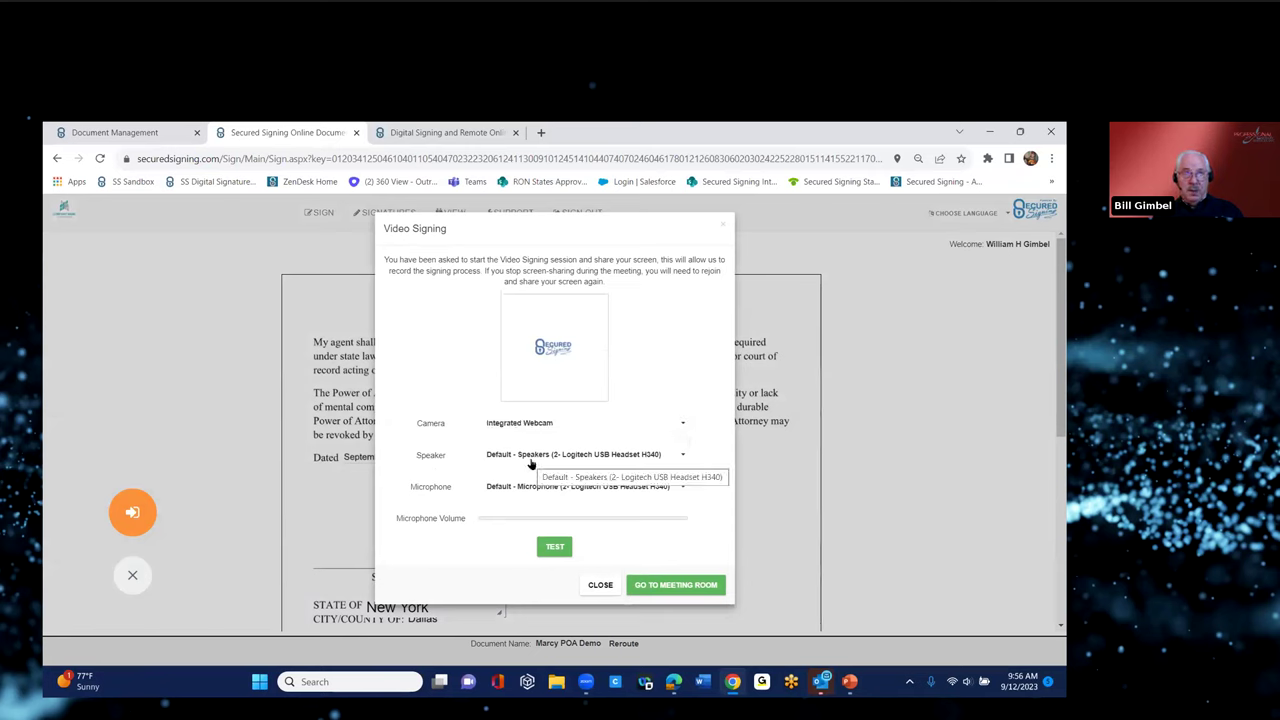
{"action": "left_click", "coordinate": [670, 592]}
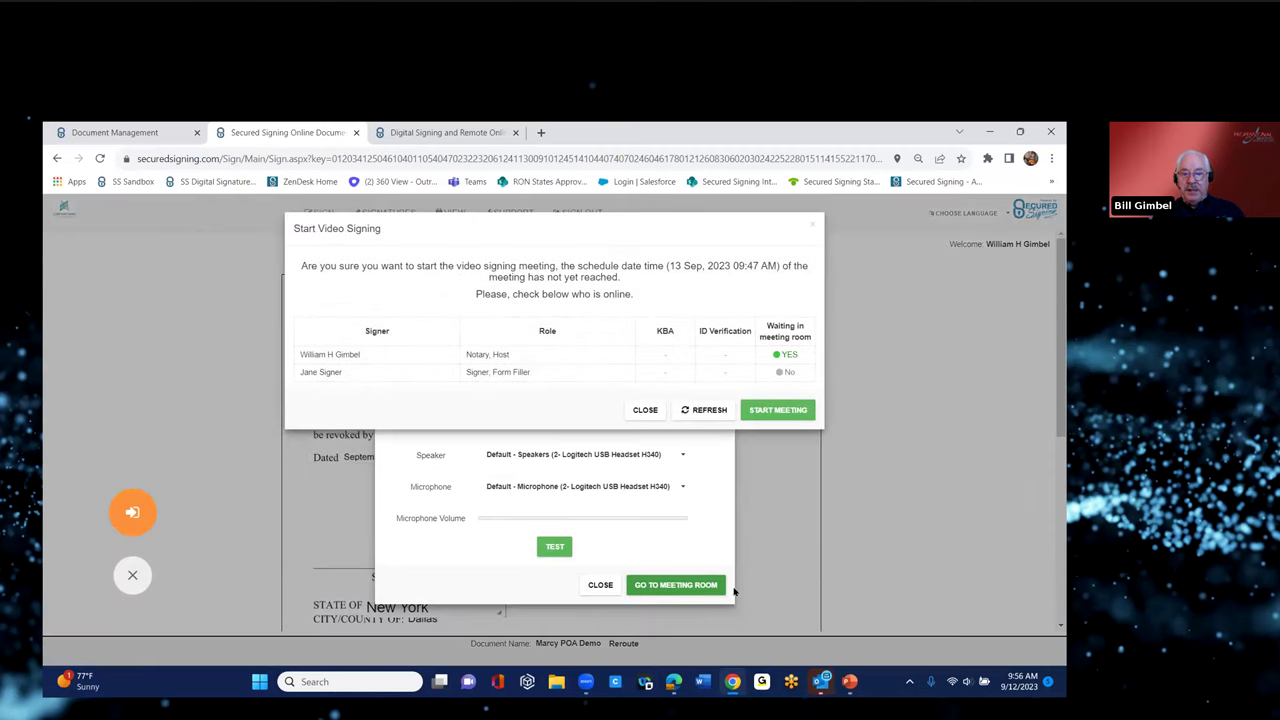
In Outlook, open the 'Invitation to Join Online Video Signing Meeting' email and follow its join link.
{"action": "mouse_move", "coordinate": [821, 681]}
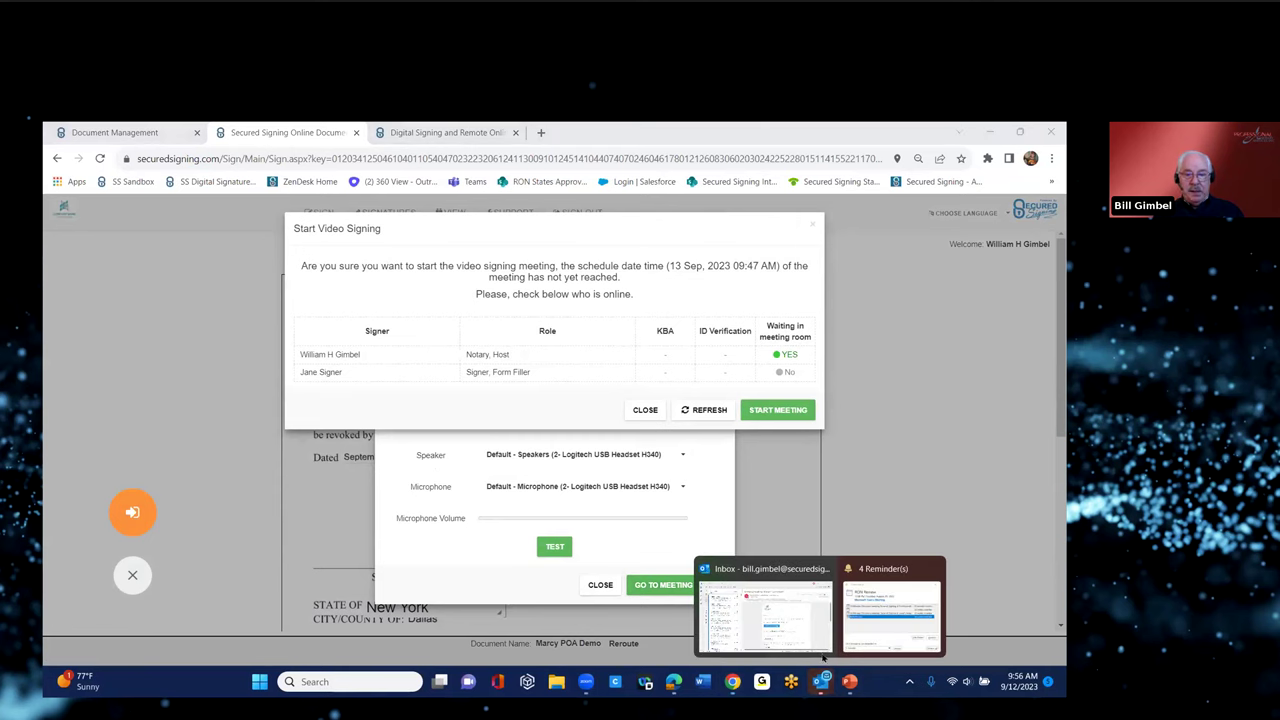
{"action": "left_click", "coordinate": [780, 630]}
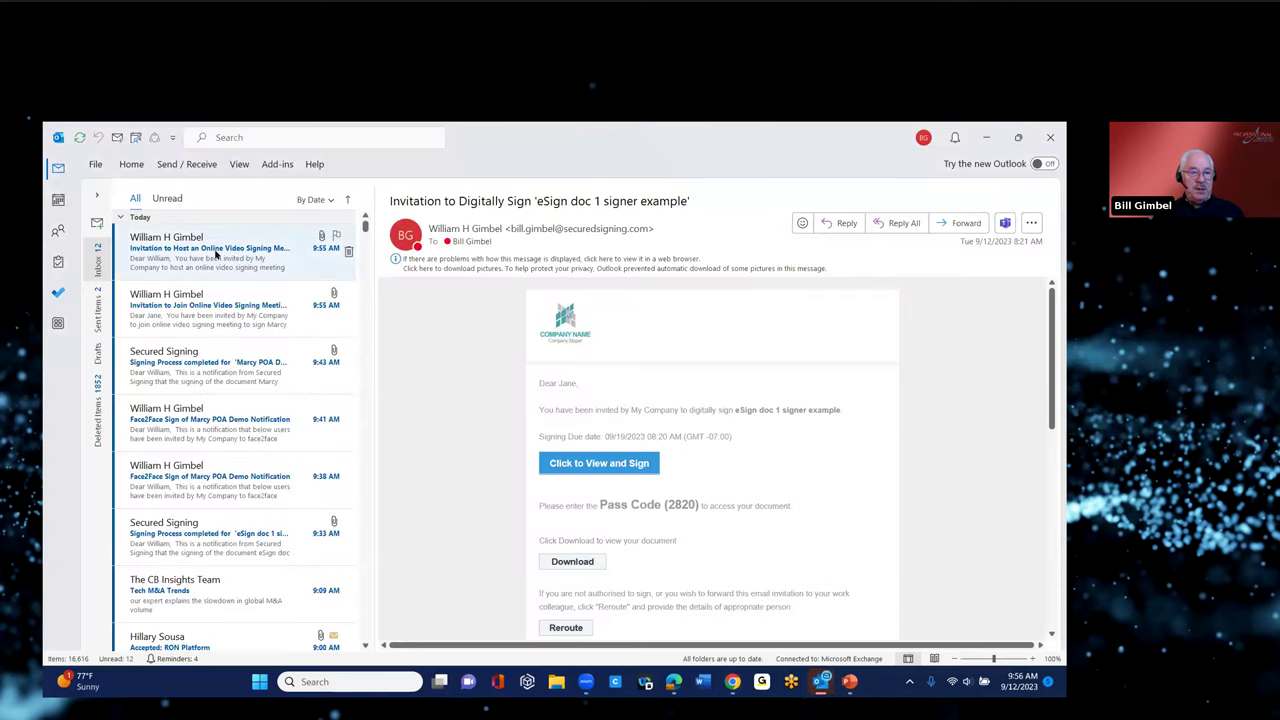
{"action": "left_click", "coordinate": [229, 318]}
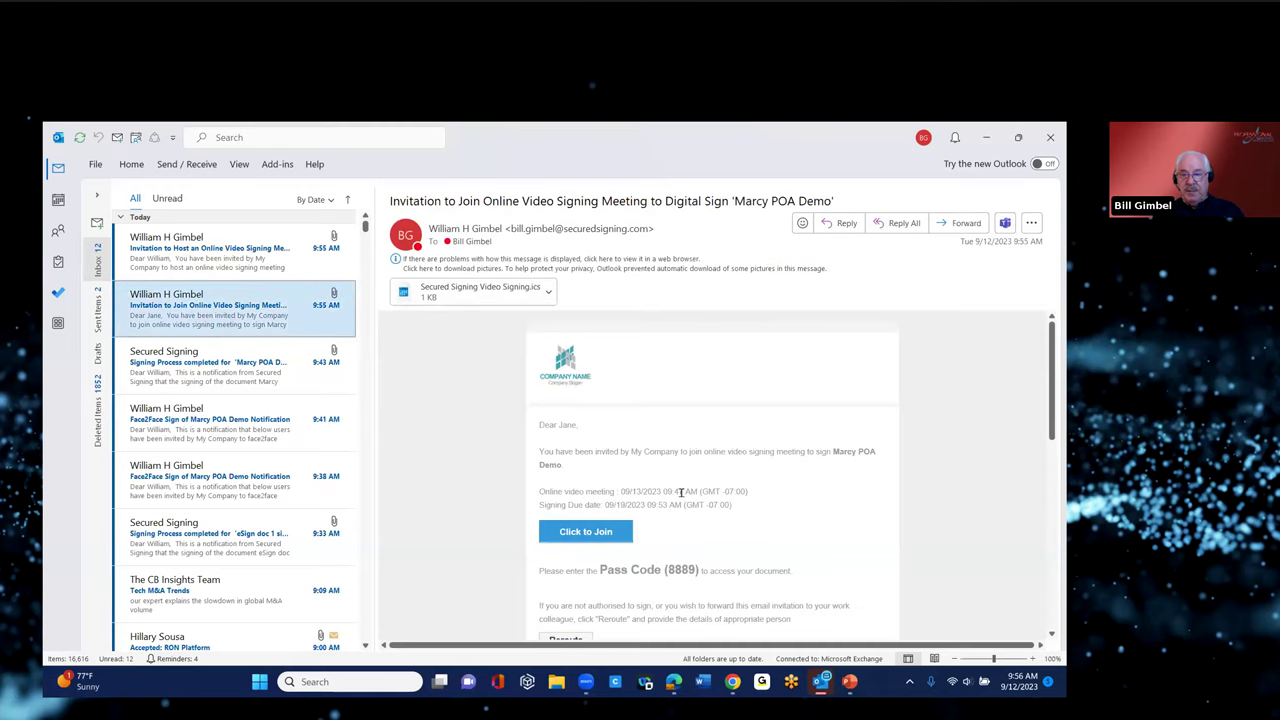
{"action": "left_click", "coordinate": [598, 531]}
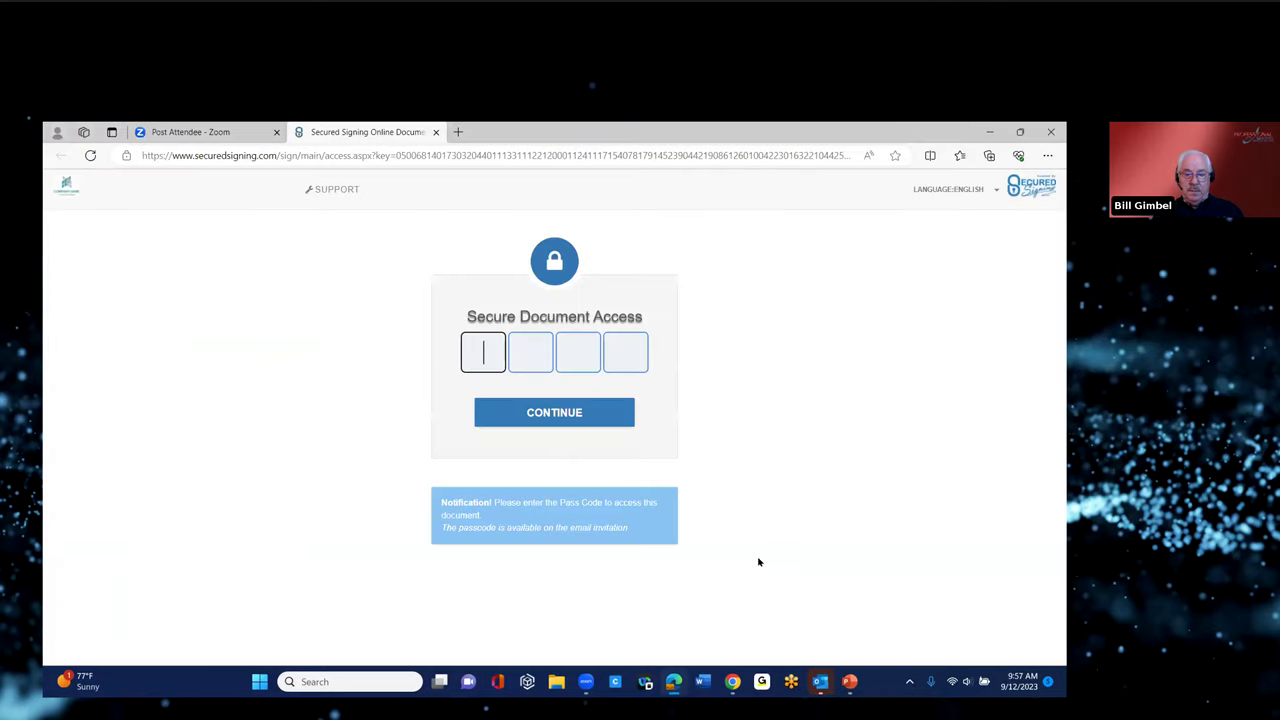
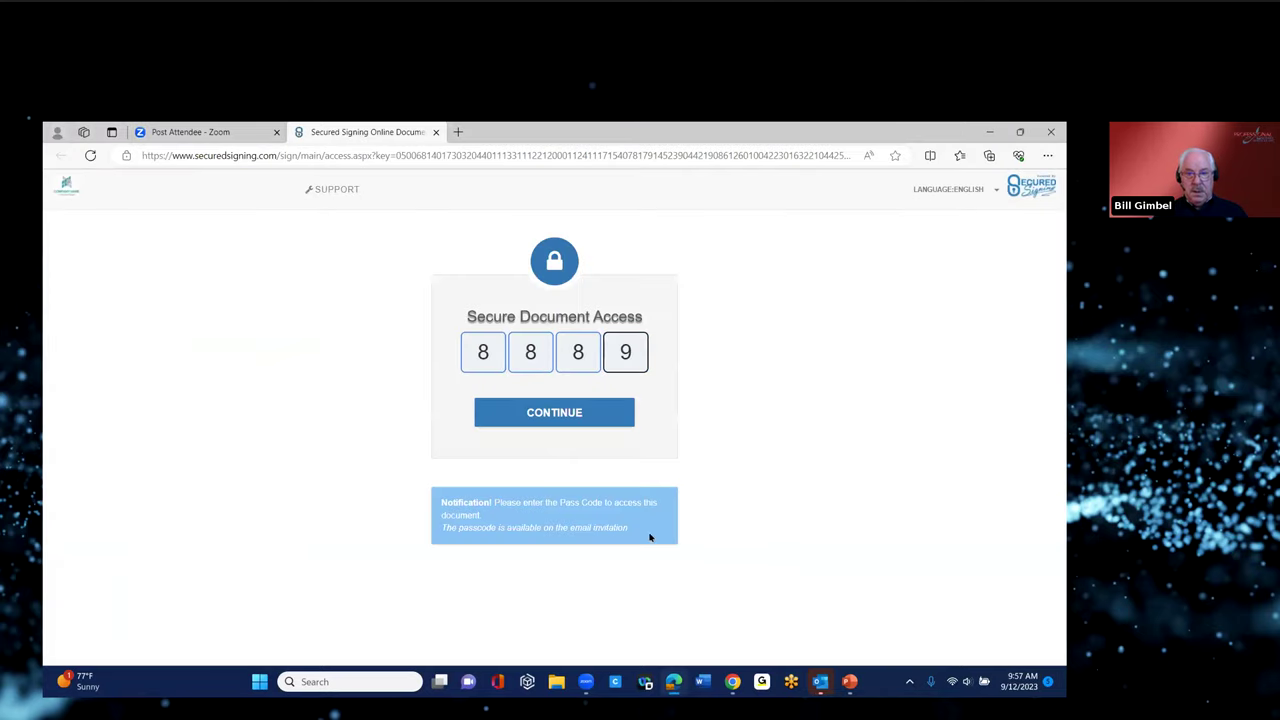
Enter the signer's pass code from the email, continue, and return to the host's Chrome window.
{"action": "left_click", "coordinate": [576, 416]}
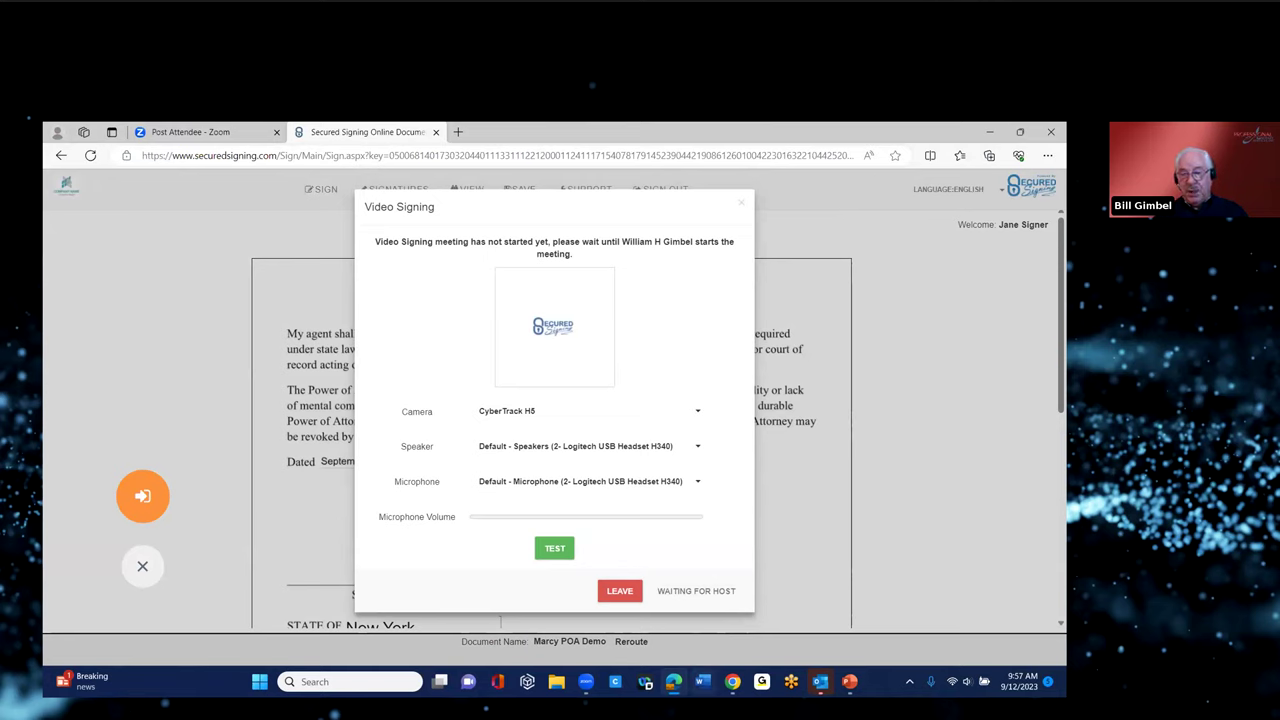
{"action": "mouse_move", "coordinate": [733, 682]}
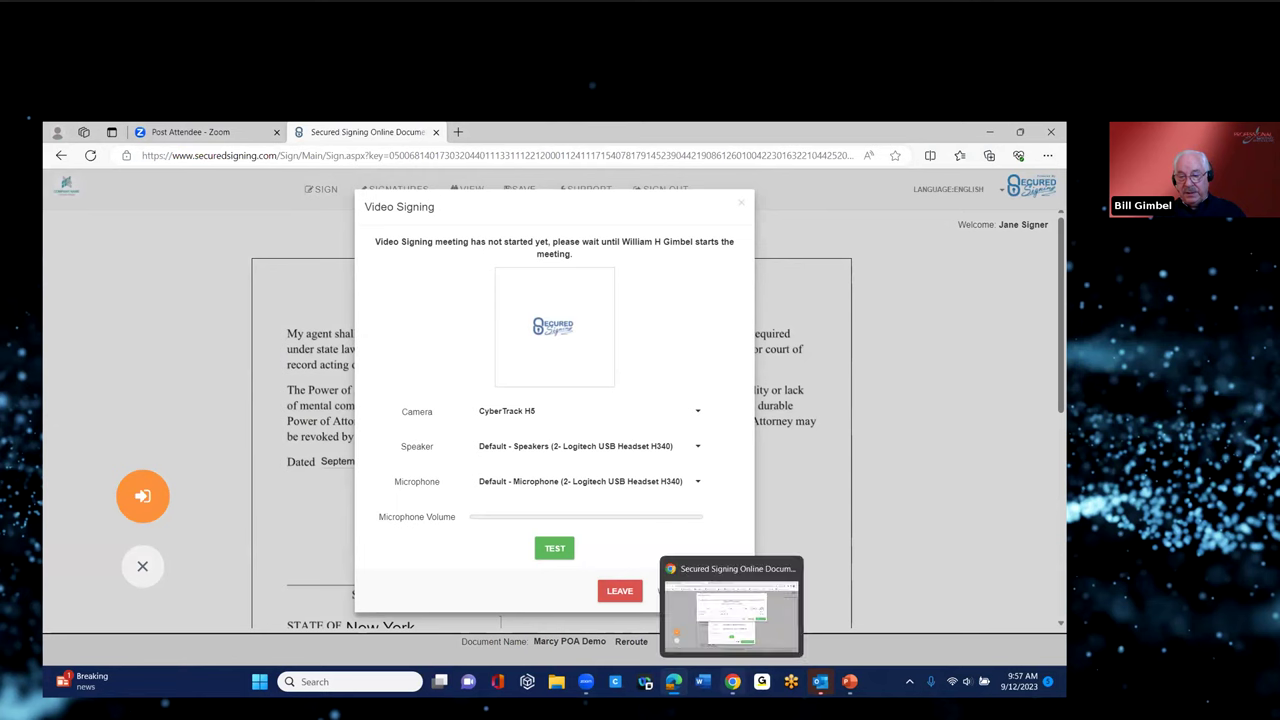
{"action": "left_click", "coordinate": [730, 628]}
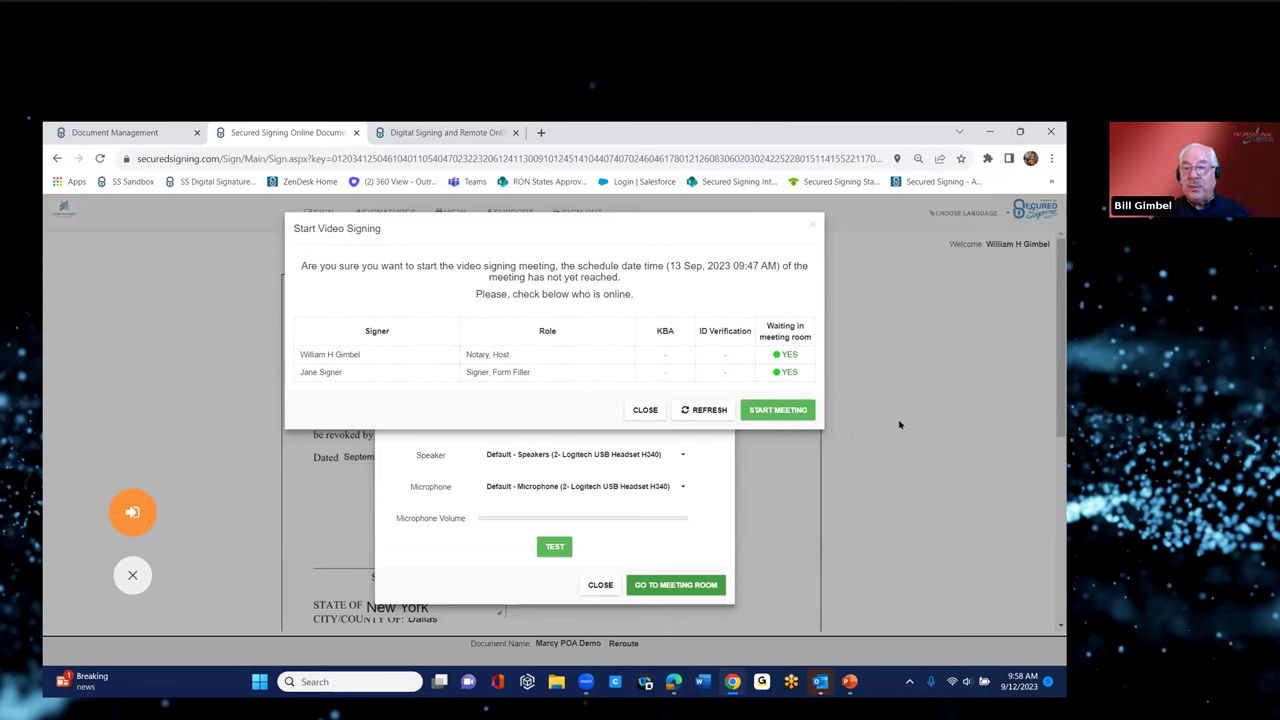
Retry START MEETING past the camera and microphone errors until the screen-share chooser appears.
{"action": "left_click", "coordinate": [782, 408]}
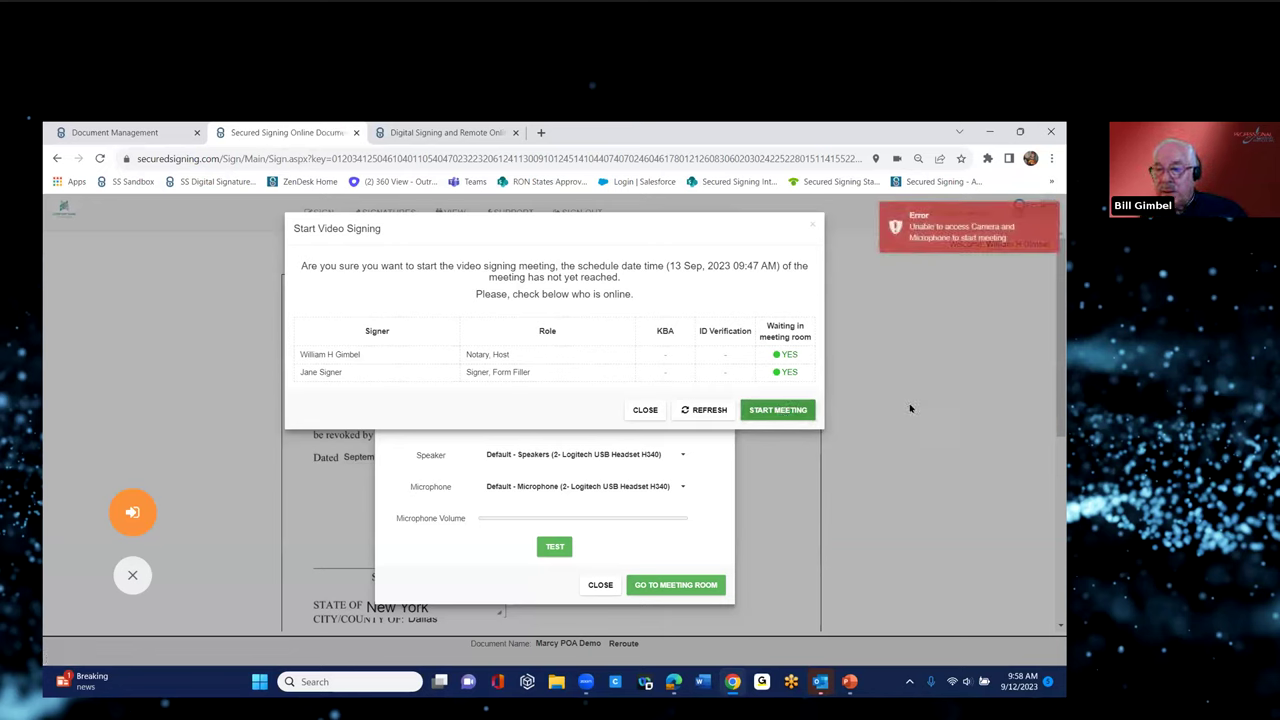
{"action": "left_click", "coordinate": [778, 410]}
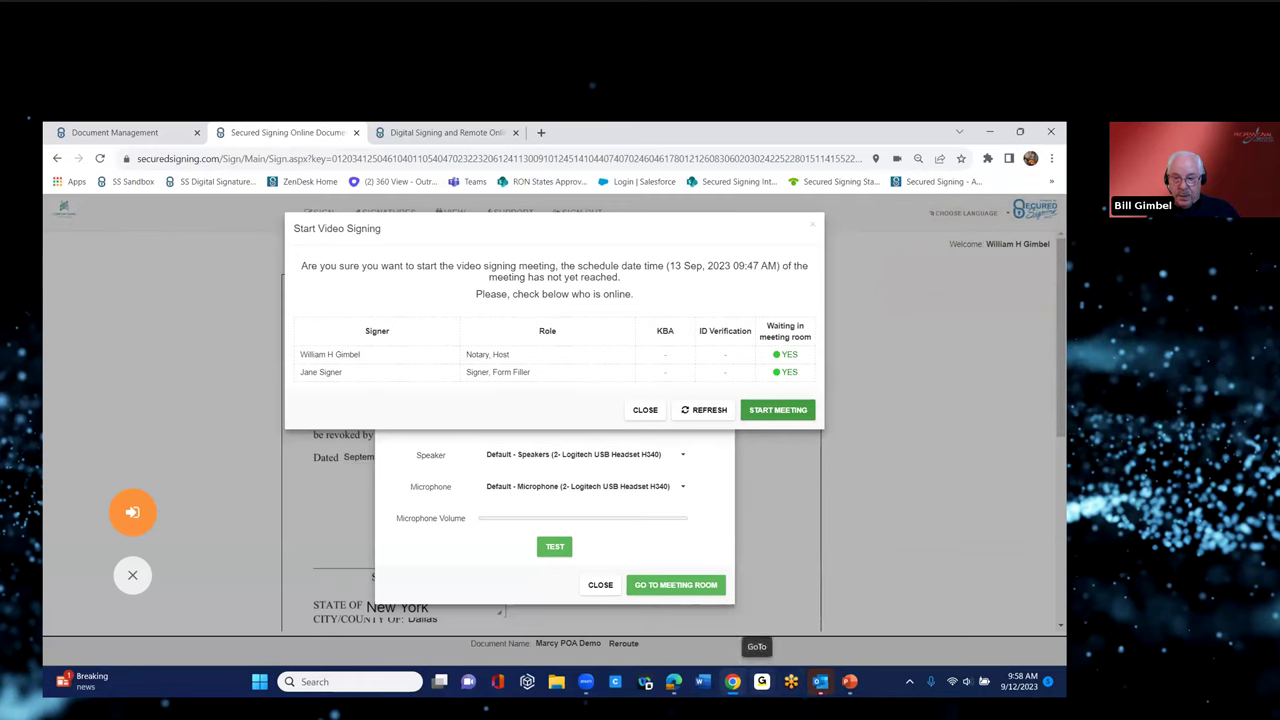
{"action": "mouse_move", "coordinate": [732, 683]}
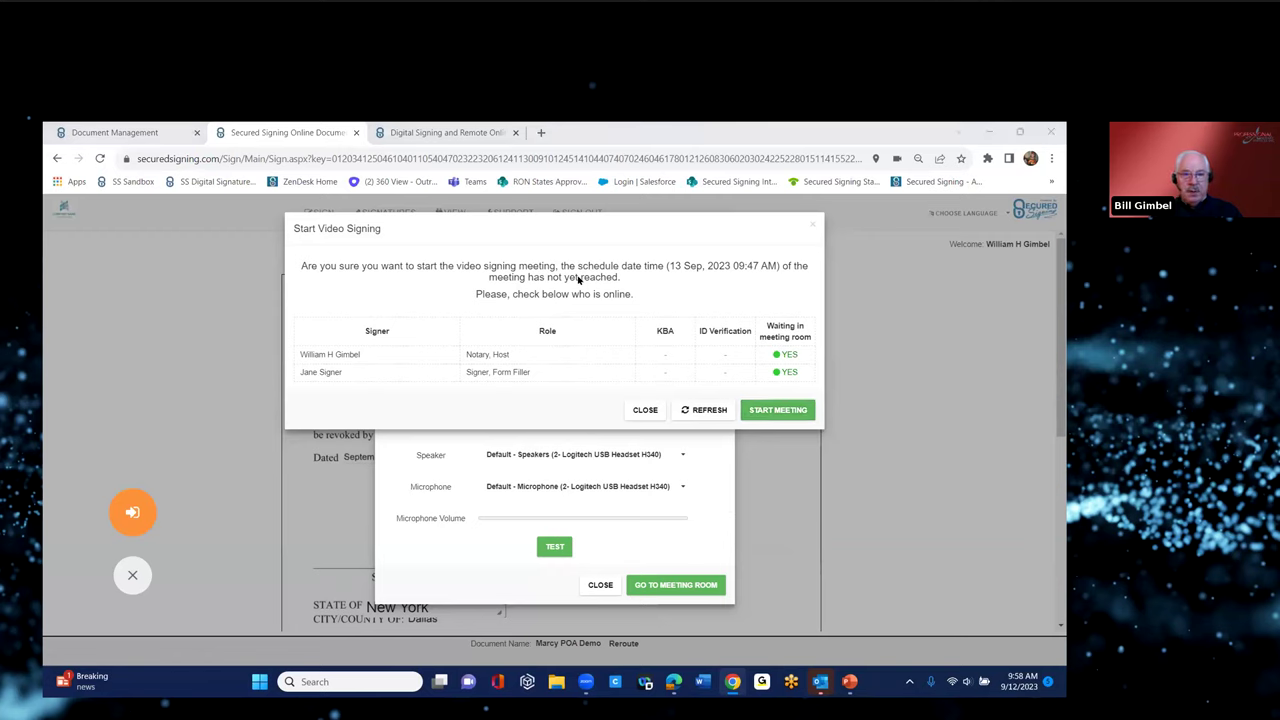
{"action": "left_click", "coordinate": [790, 412]}
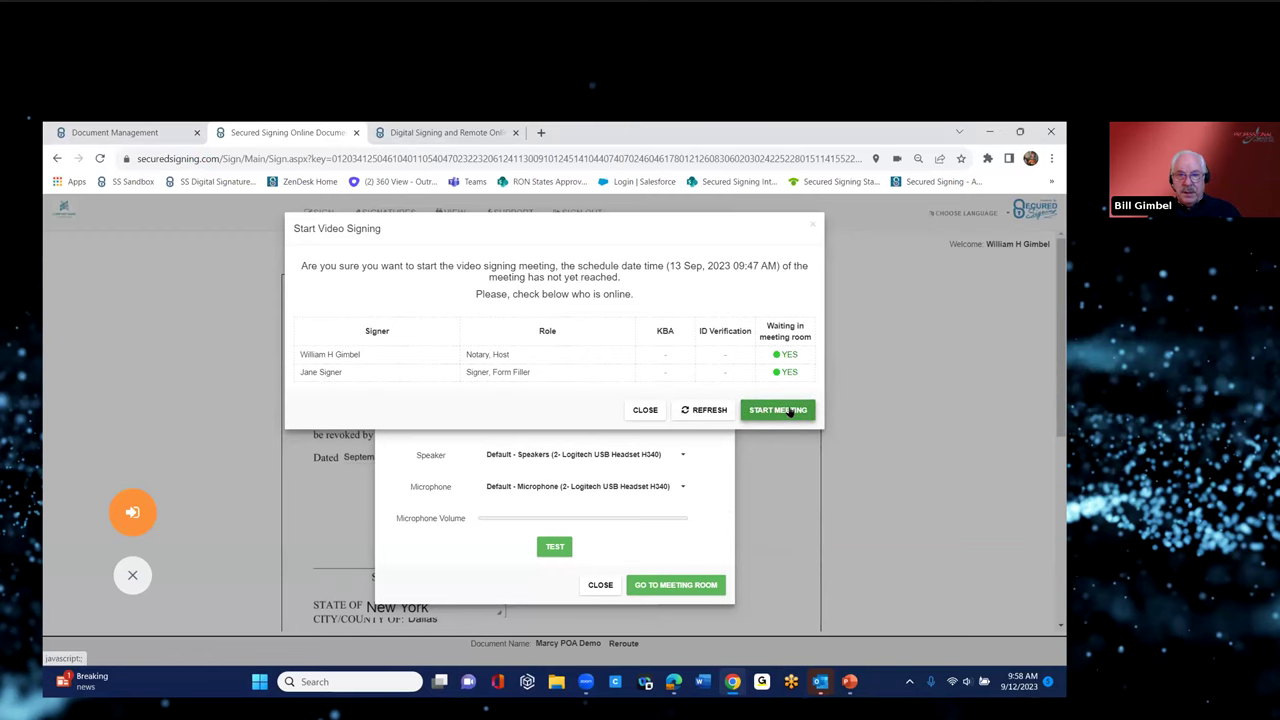
{"action": "left_click", "coordinate": [790, 412]}
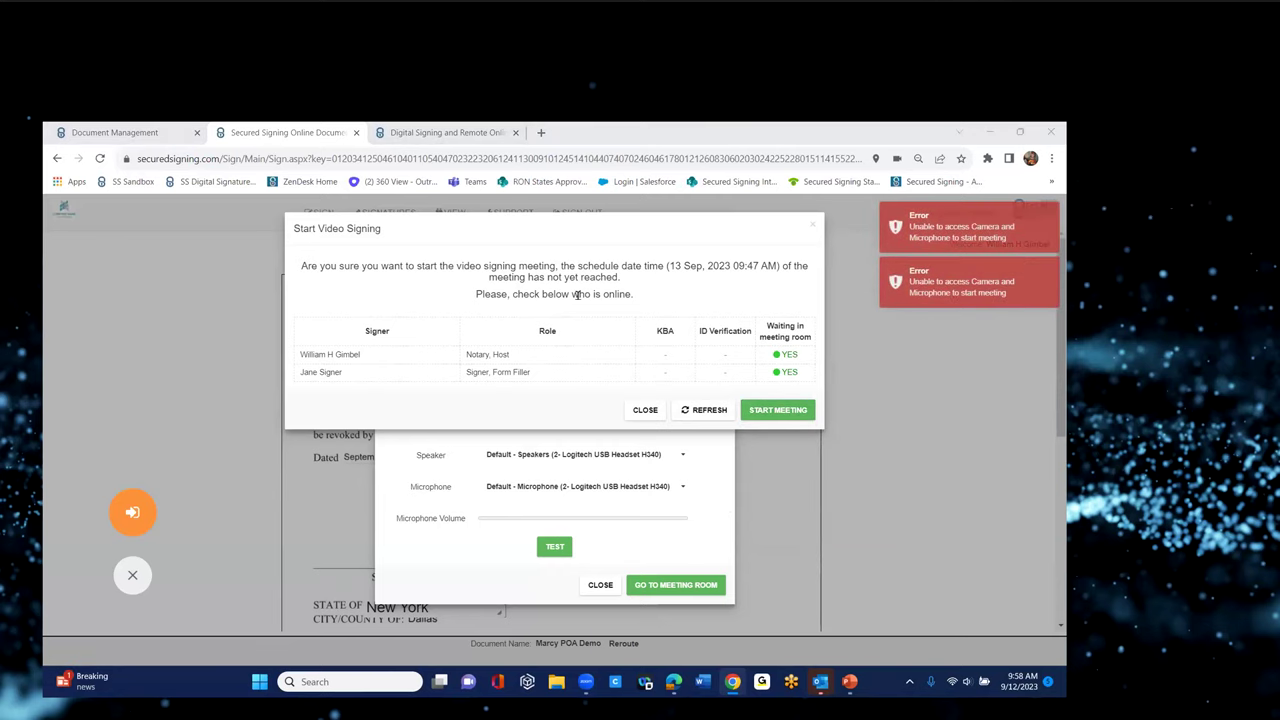
{"action": "left_click", "coordinate": [778, 410]}
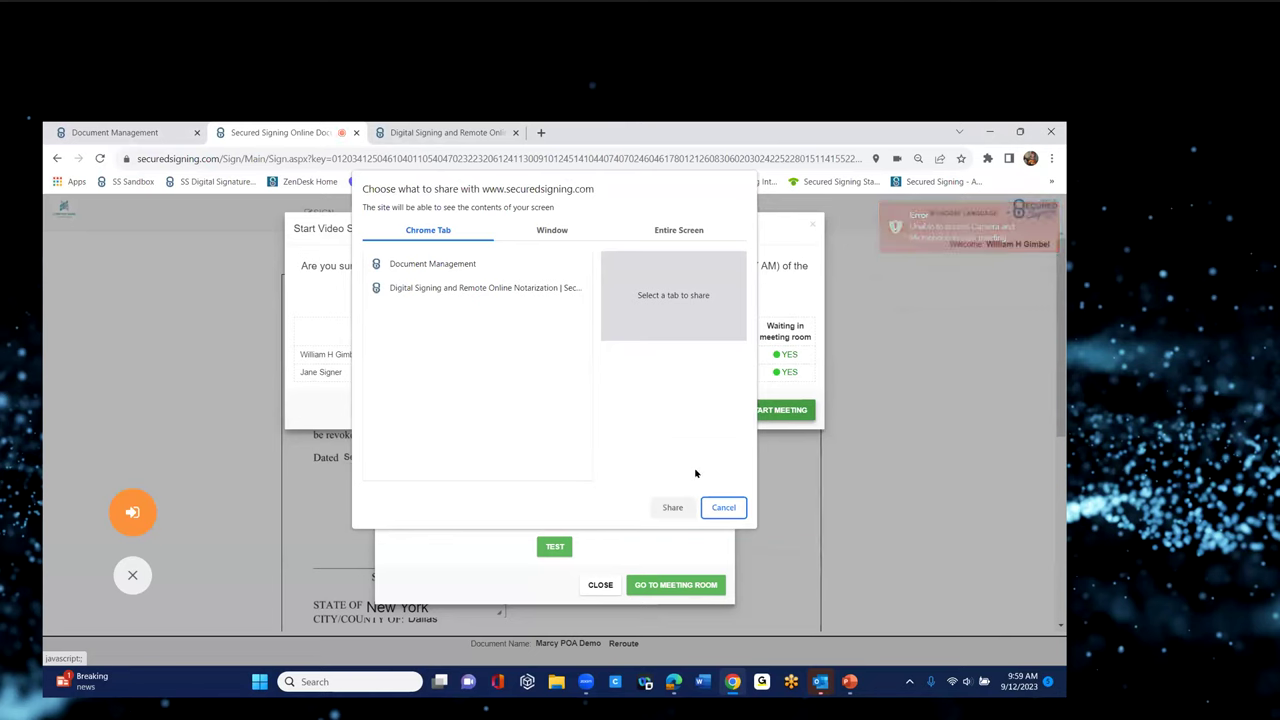
Share the entire screen from the Chrome 'Choose what to share' dialog.
{"action": "left_click", "coordinate": [535, 412]}
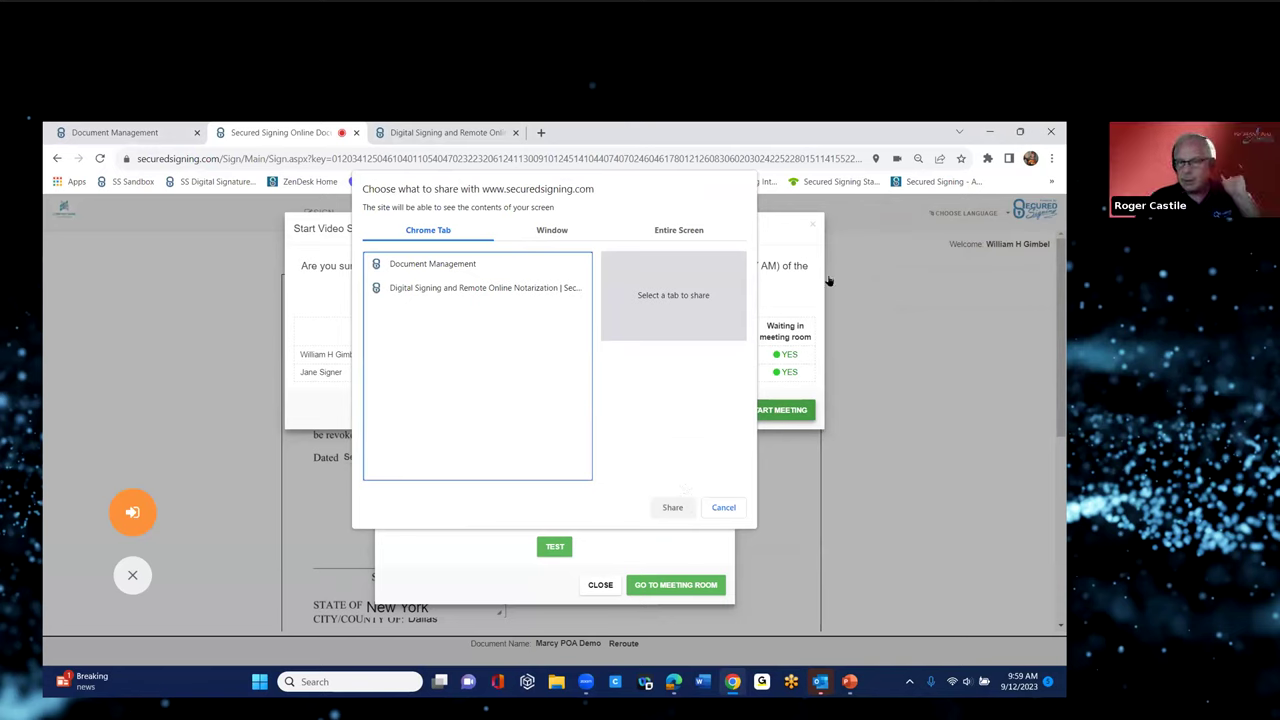
{"action": "left_click", "coordinate": [679, 230]}
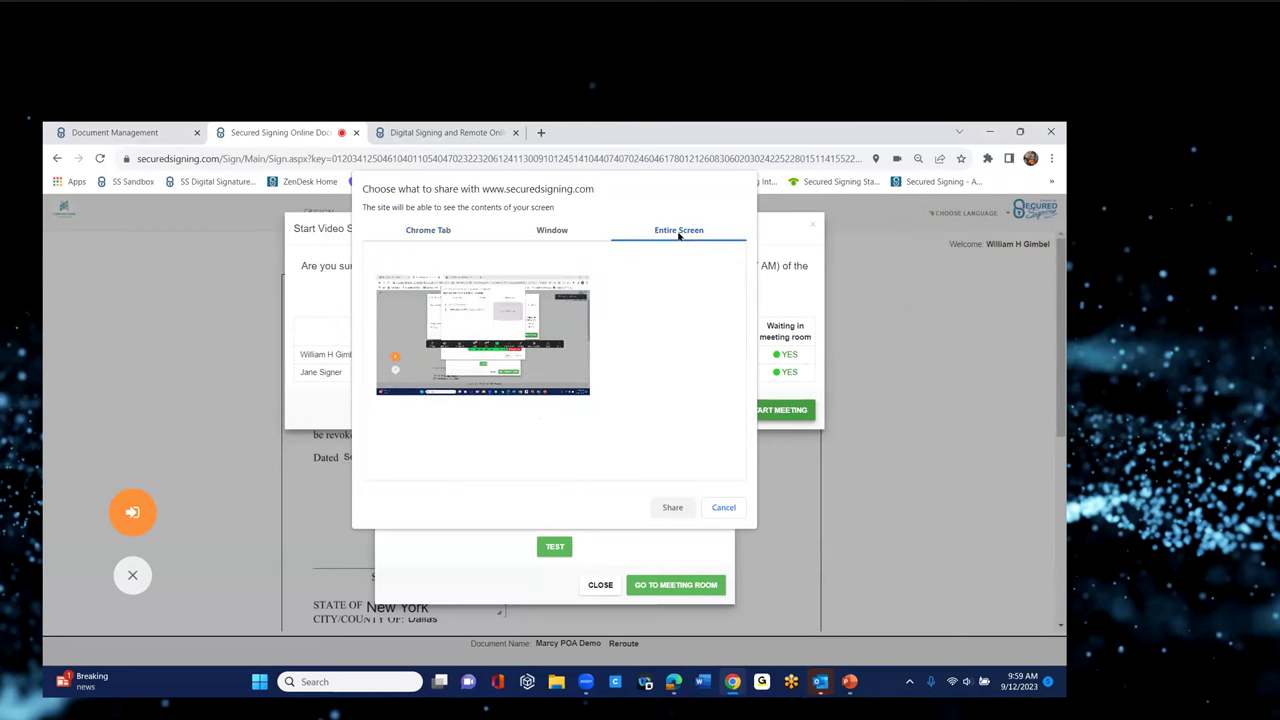
{"action": "left_click", "coordinate": [497, 331]}
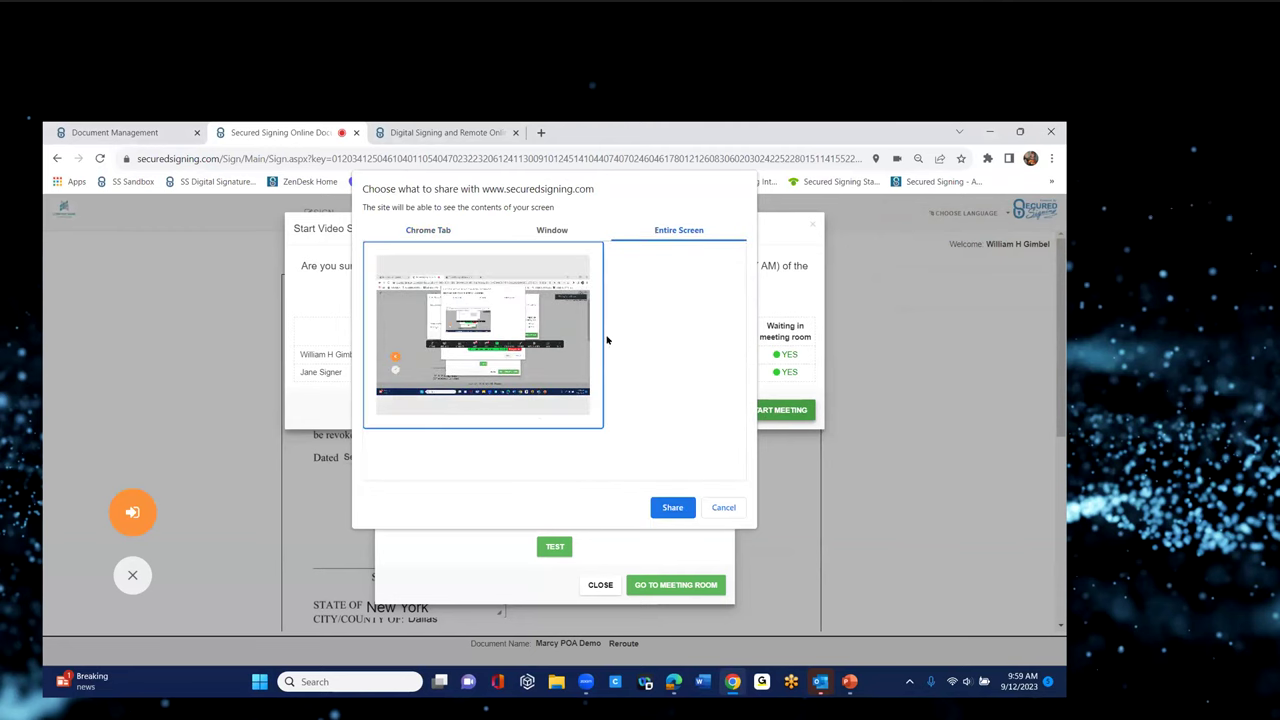
{"action": "left_click", "coordinate": [672, 508]}
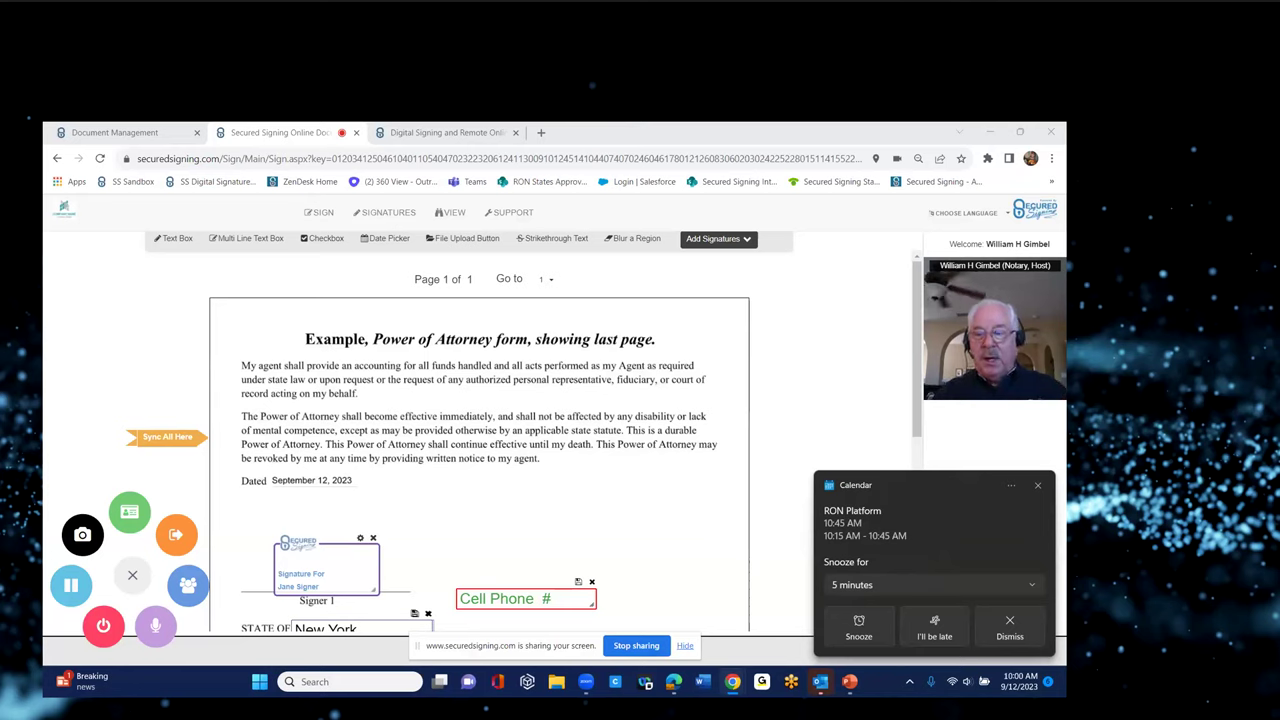
Dismiss the RON Platform calendar reminder and hide the screen-sharing notice bar.
{"action": "left_click", "coordinate": [1038, 486]}
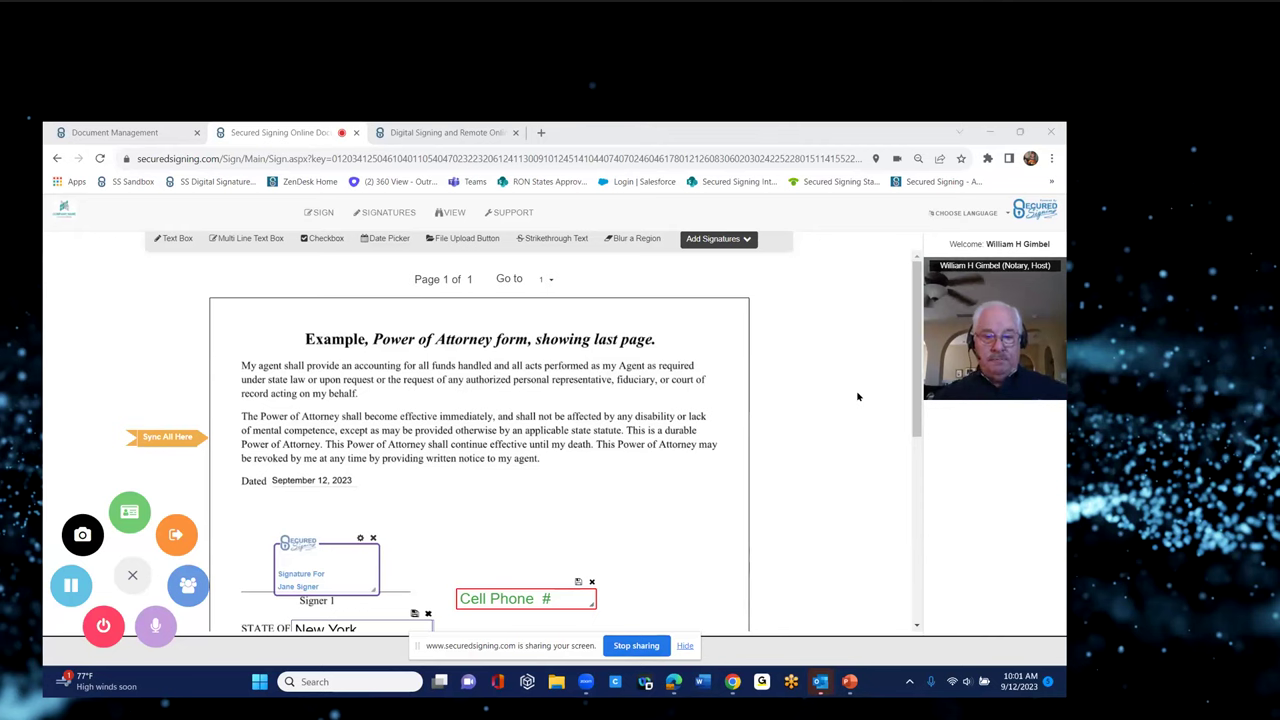
{"action": "left_click", "coordinate": [685, 647]}
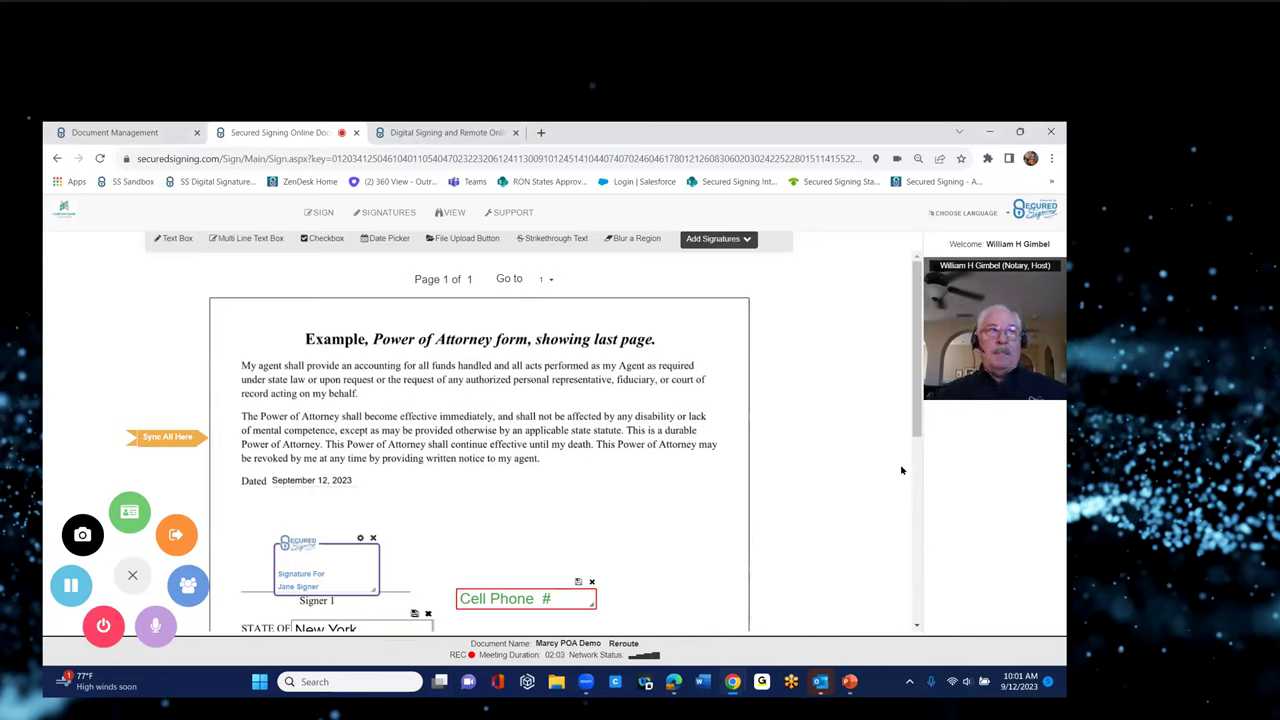